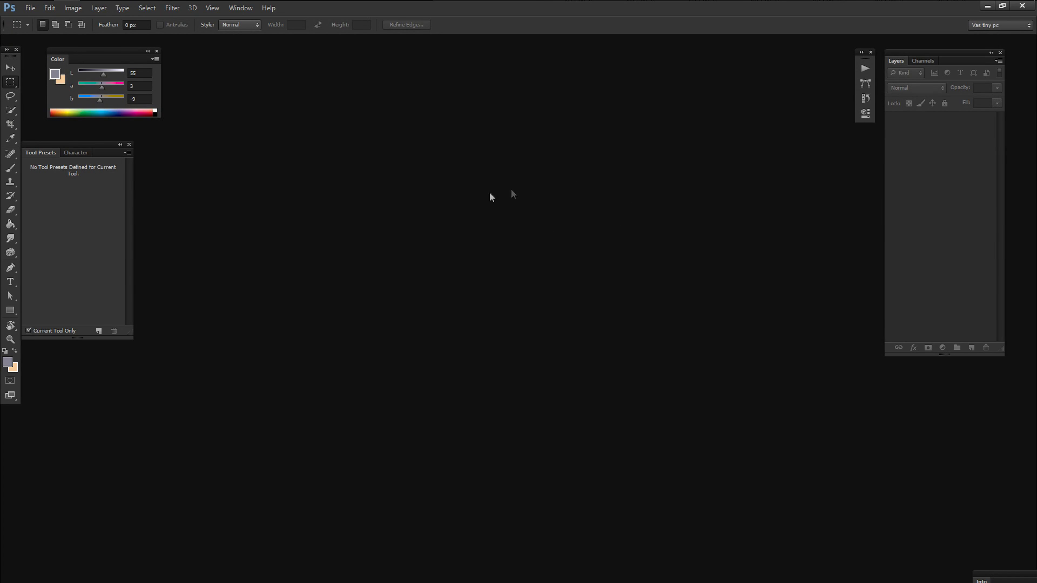
Show the Timeline panel, enlarge it and place it below the canvas area.
{"action": "left_click", "coordinate": [240, 9]}
{"action": "left_click", "coordinate": [286, 306]}
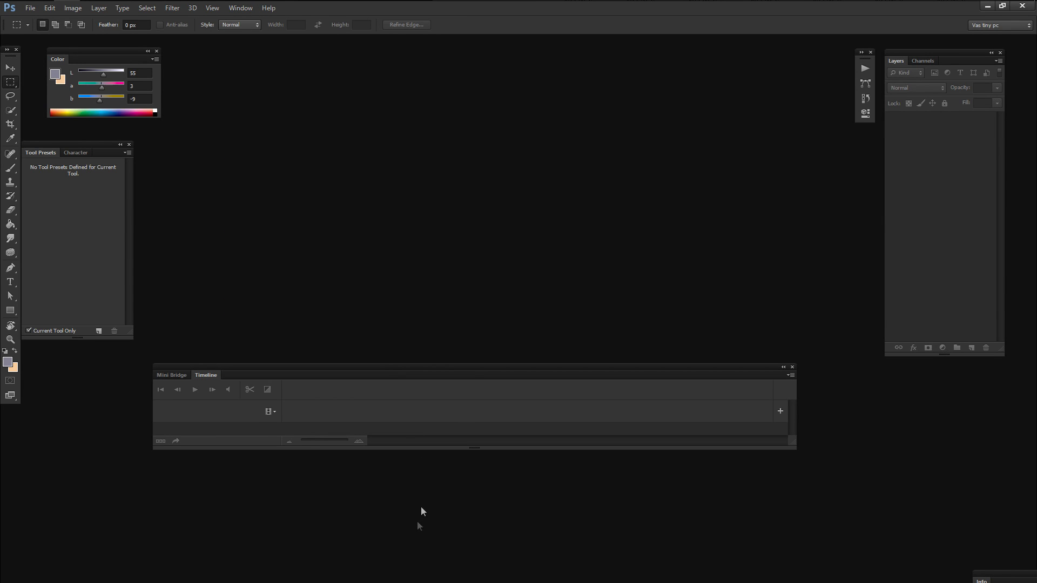
{"action": "left_click_drag", "start_coordinate": [471, 372], "coordinate": [453, 180]}
{"action": "left_click_drag", "start_coordinate": [772, 250], "coordinate": [908, 363]}
{"action": "left_click_drag", "start_coordinate": [529, 175], "coordinate": [509, 349]}
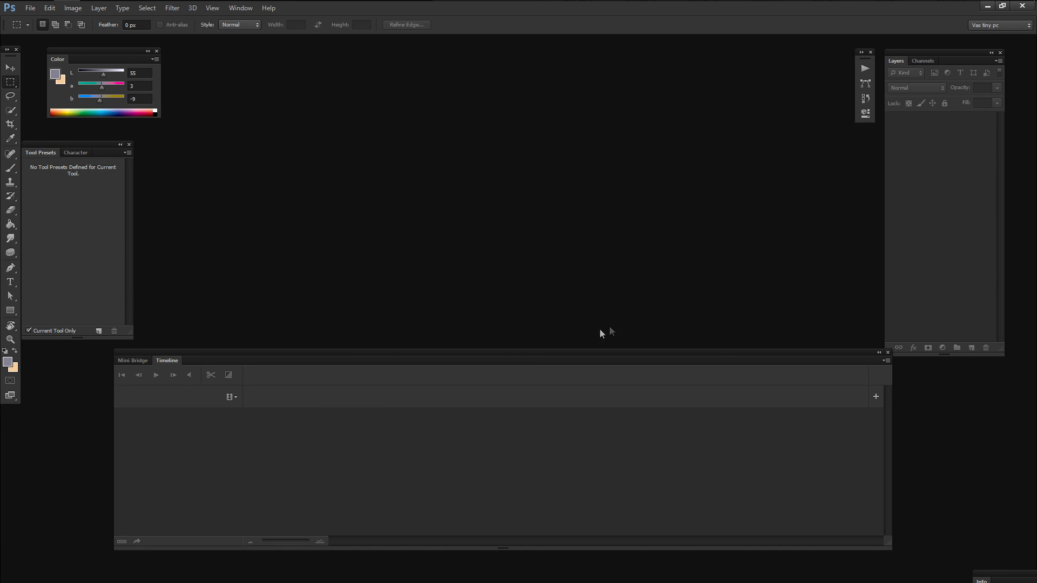
Create a new document 1920 pixels wide and 1080 pixels high.
{"action": "key", "text": "ctrl+n"}
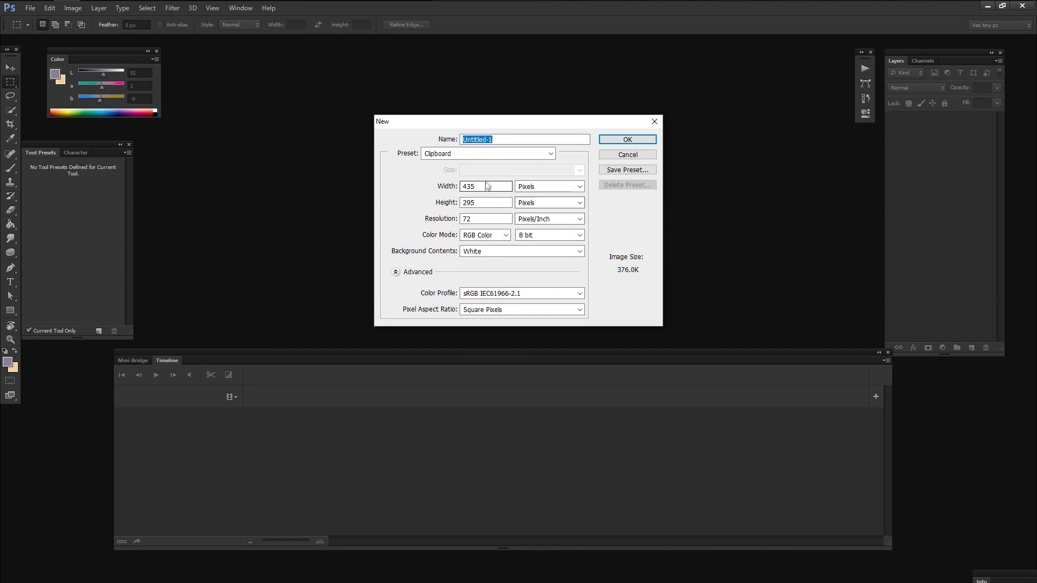
{"action": "double_click", "coordinate": [487, 185]}
{"action": "type", "text": "190"}
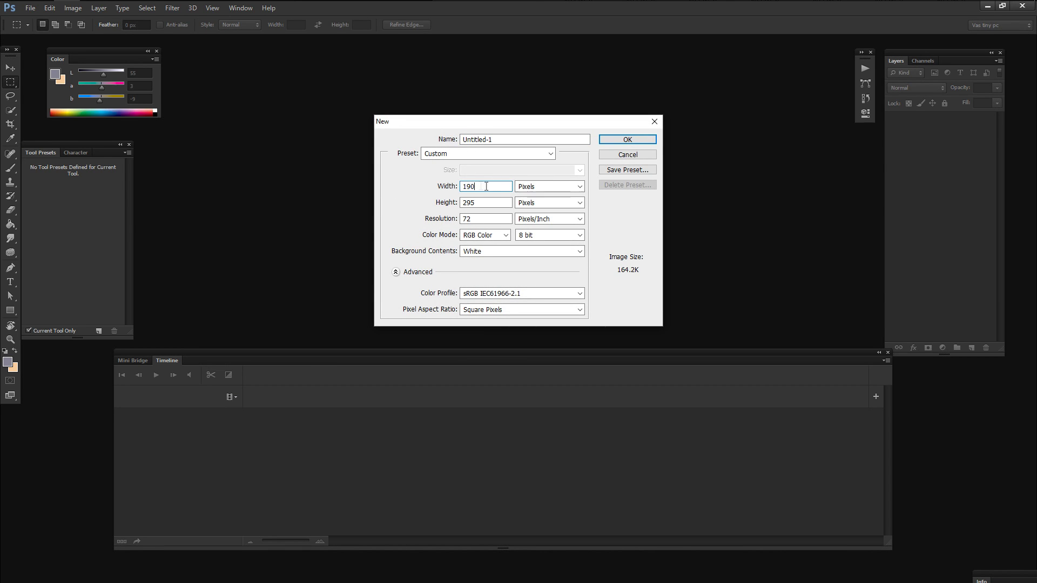
{"action": "key", "text": "BackSpace"}
{"action": "type", "text": "20"}
{"action": "key", "text": "Tab"}
{"action": "type", "text": "1080"}
{"action": "key", "text": "Return"}
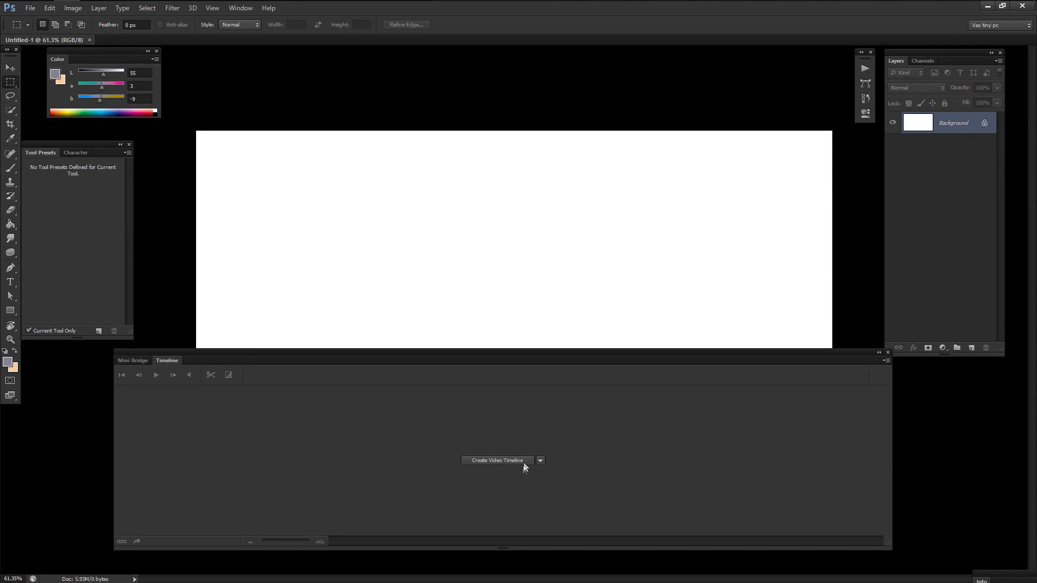
Create a video timeline for the document and slightly enlarge its time scale.
{"action": "left_click", "coordinate": [540, 460]}
{"action": "left_click", "coordinate": [541, 485]}
{"action": "left_click", "coordinate": [540, 460]}
{"action": "left_click", "coordinate": [491, 473]}
{"action": "left_click", "coordinate": [498, 461]}
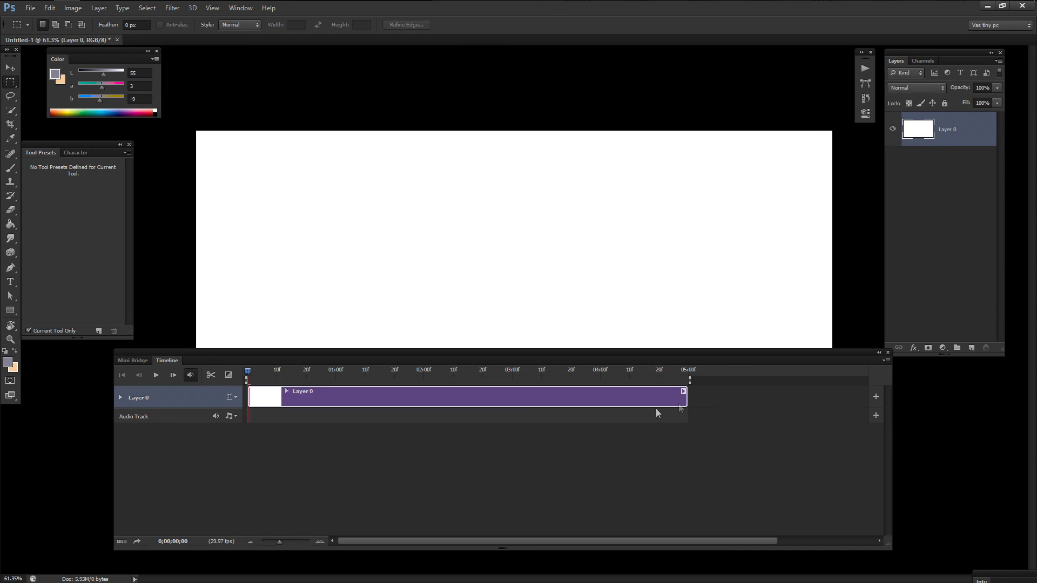
{"action": "mouse_move", "coordinate": [279, 542]}
{"action": "left_mouse_down"}
{"action": "mouse_move", "coordinate": [270, 544]}
{"action": "mouse_move", "coordinate": [299, 543]}
{"action": "mouse_move", "coordinate": [262, 544]}
{"action": "mouse_move", "coordinate": [319, 550]}
{"action": "mouse_move", "coordinate": [271, 552]}
{"action": "mouse_move", "coordinate": [274, 539]}
{"action": "mouse_move", "coordinate": [264, 540]}
{"action": "mouse_move", "coordinate": [280, 542]}
{"action": "left_mouse_up"}
{"action": "left_click_drag", "start_coordinate": [387, 544], "coordinate": [414, 484]}
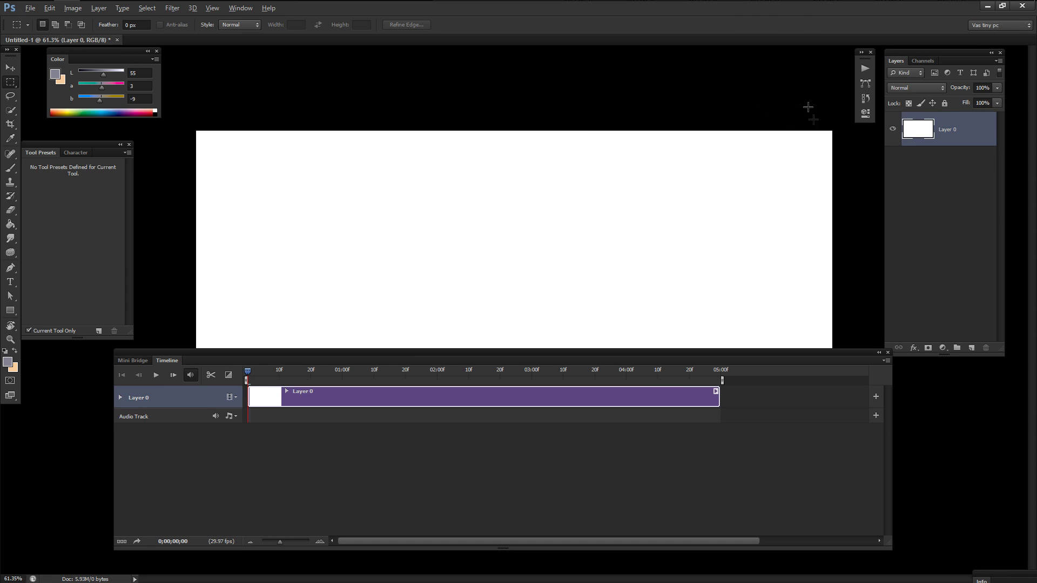
Add a new layer above Layer 0 and set the timeline frame rate to 12 fps.
{"action": "key", "text": "ctrl+shift+alt+n"}
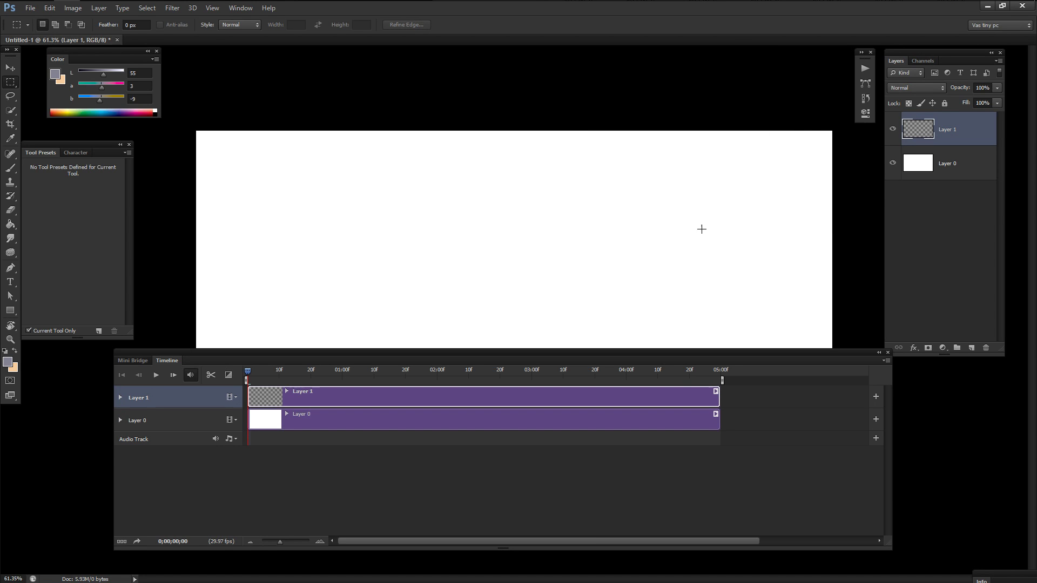
{"action": "key", "text": "b"}
{"action": "left_click", "coordinate": [886, 360]}
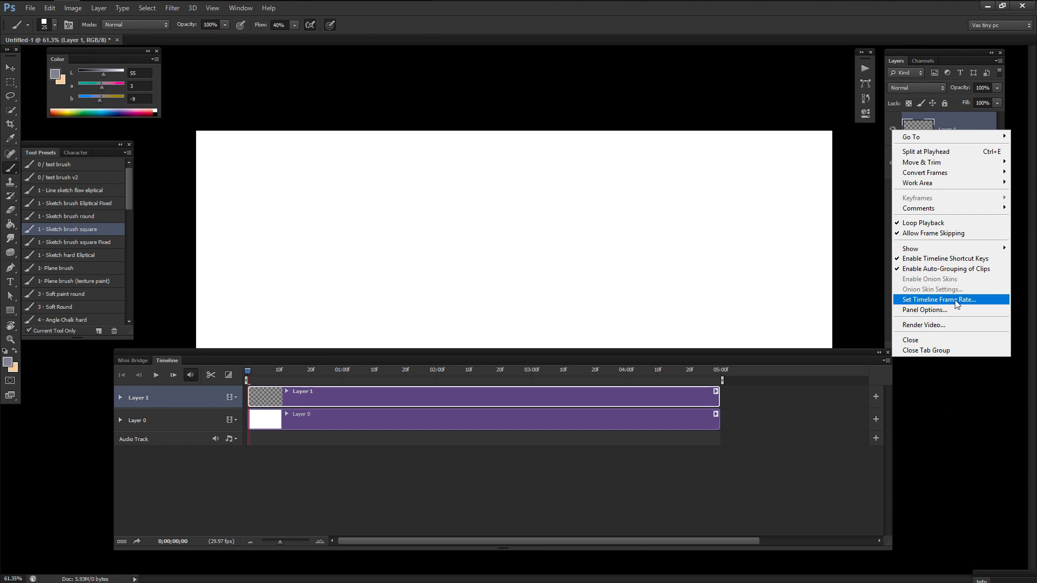
{"action": "left_click", "coordinate": [956, 300]}
{"action": "type", "text": "12"}
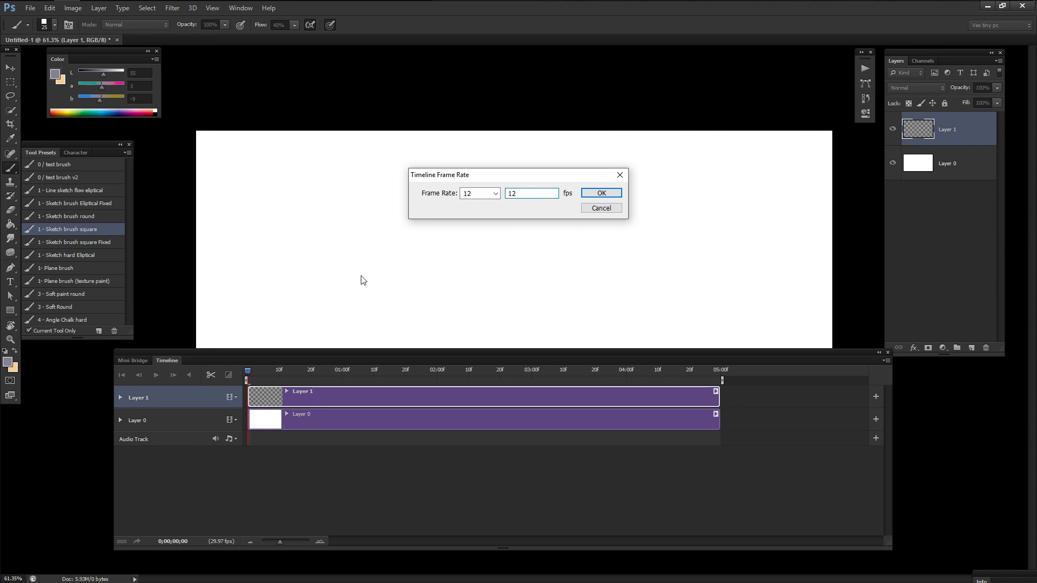
{"action": "left_click", "coordinate": [601, 194]}
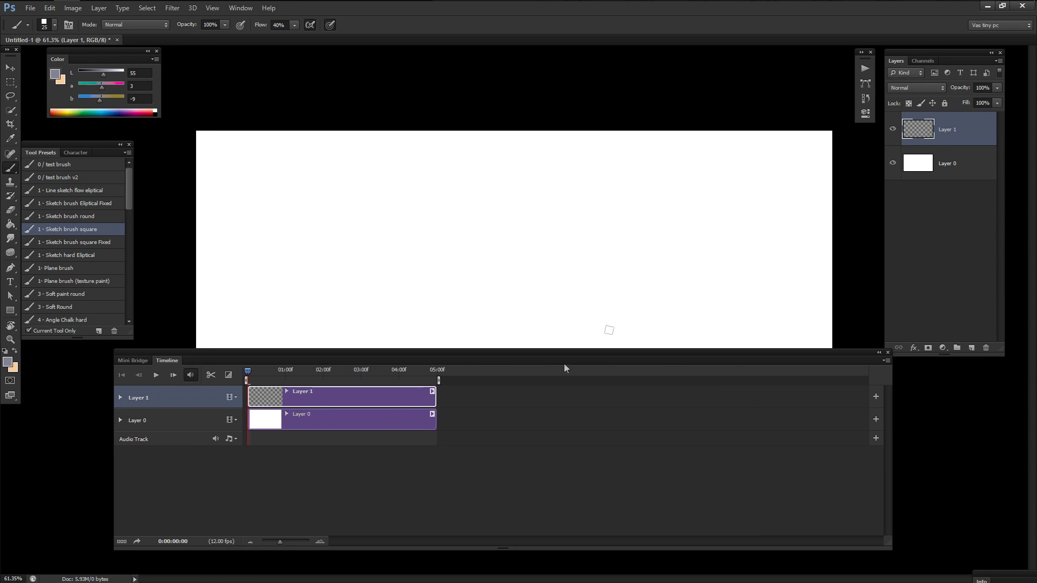
Reset the colours to default and draw an oval outline on Layer 1 with the brush at size 20.
{"action": "mouse_move", "coordinate": [249, 373]}
{"action": "left_mouse_down"}
{"action": "mouse_move", "coordinate": [265, 373]}
{"action": "mouse_move", "coordinate": [247, 372]}
{"action": "left_mouse_up"}
{"action": "key", "text": "ctrl+shift+alt+n"}
{"action": "key", "text": "d"}
{"action": "key", "text": "ctrl+z"}
{"action": "key", "text": "["}
{"action": "left_click_drag", "start_coordinate": [481, 205], "coordinate": [436, 277]}
{"action": "left_click_drag", "start_coordinate": [411, 341], "coordinate": [385, 341]}
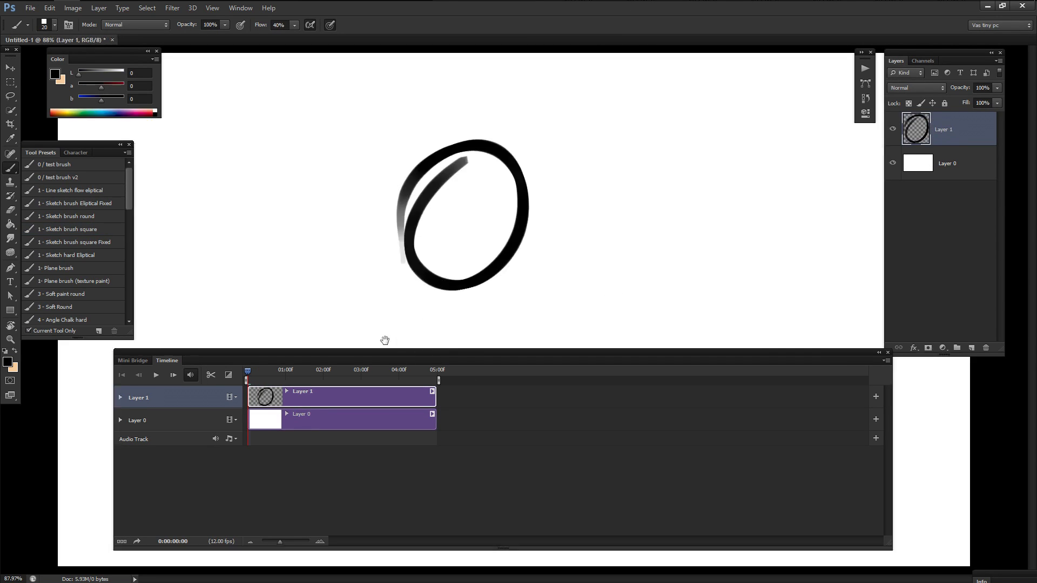
Trim the end of the Layer 1 clip to 01:00f and preview the timeline.
{"action": "left_click_drag", "start_coordinate": [432, 402], "coordinate": [284, 400]}
{"action": "key", "text": "ctrl+z"}
{"action": "left_click_drag", "start_coordinate": [280, 541], "coordinate": [293, 542]}
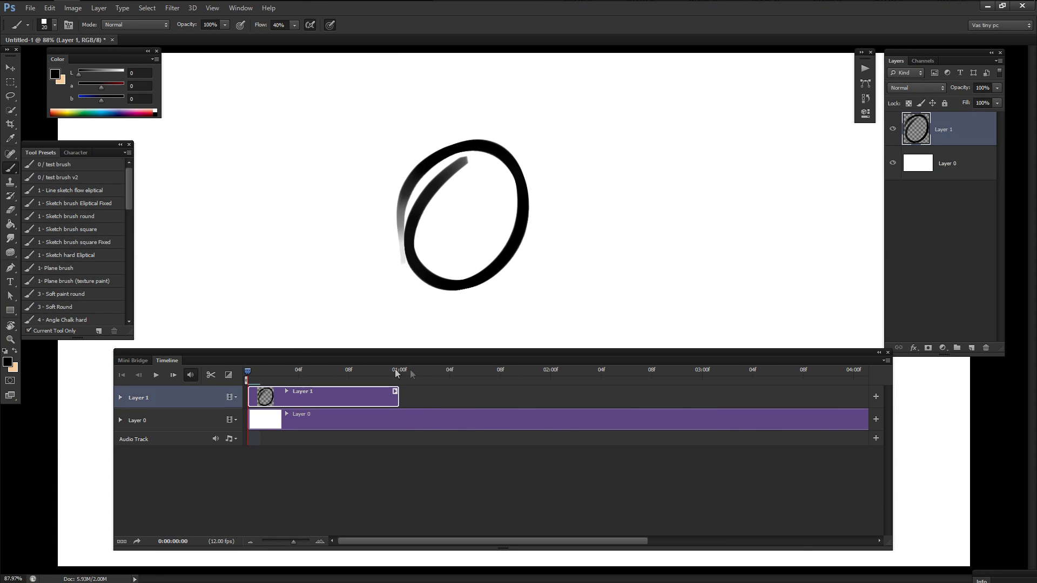
{"action": "left_click", "coordinate": [348, 373]}
{"action": "left_click_drag", "start_coordinate": [365, 375], "coordinate": [353, 396]}
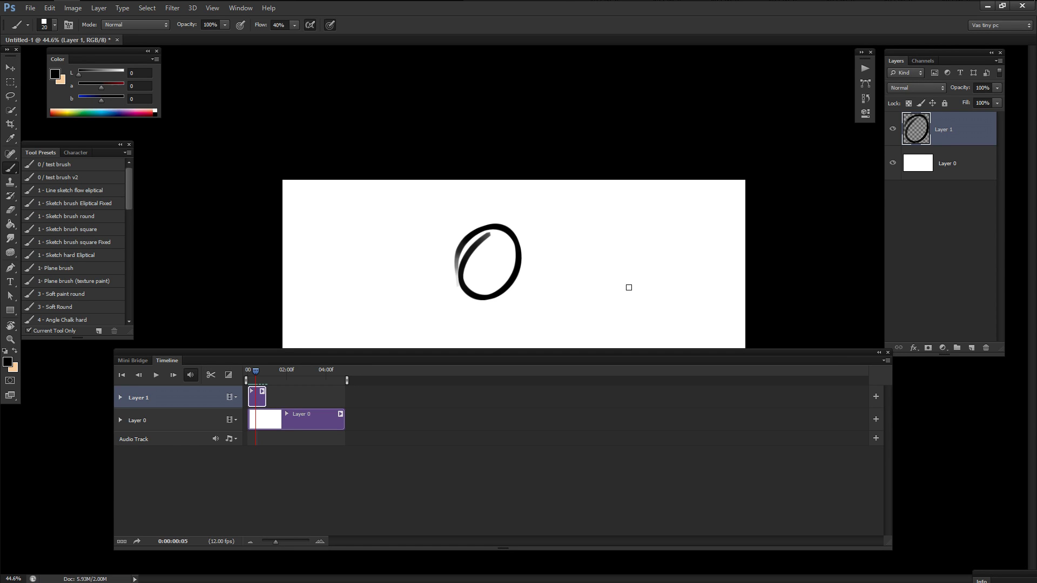
{"action": "left_click_drag", "start_coordinate": [275, 542], "coordinate": [287, 541]}
{"action": "key", "text": "space"}
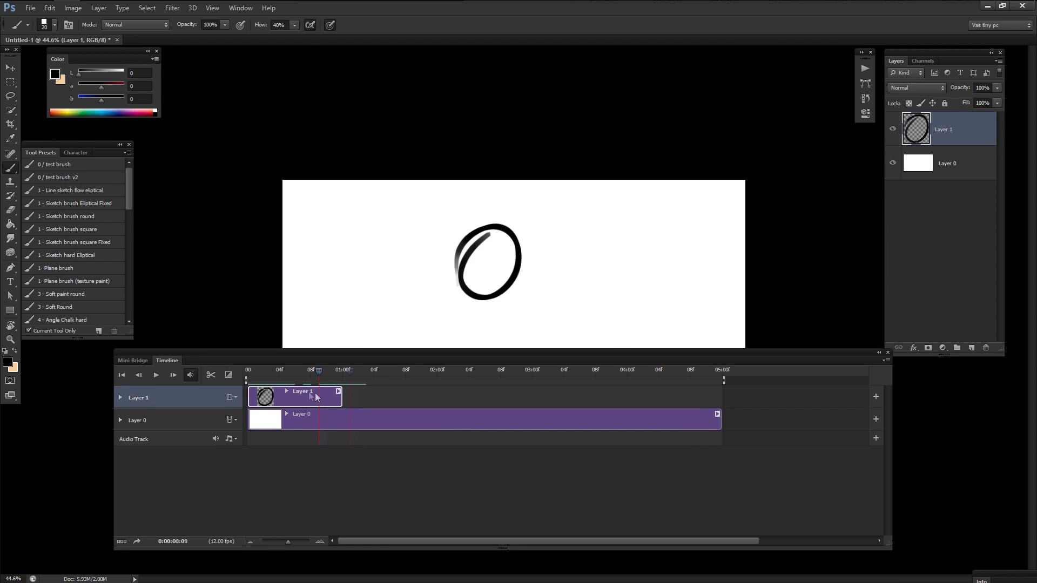
Add a layer whose clip starts at 01:00f and draw a second circle beside the first oval's position.
{"action": "left_click", "coordinate": [972, 348]}
{"action": "left_click", "coordinate": [352, 372]}
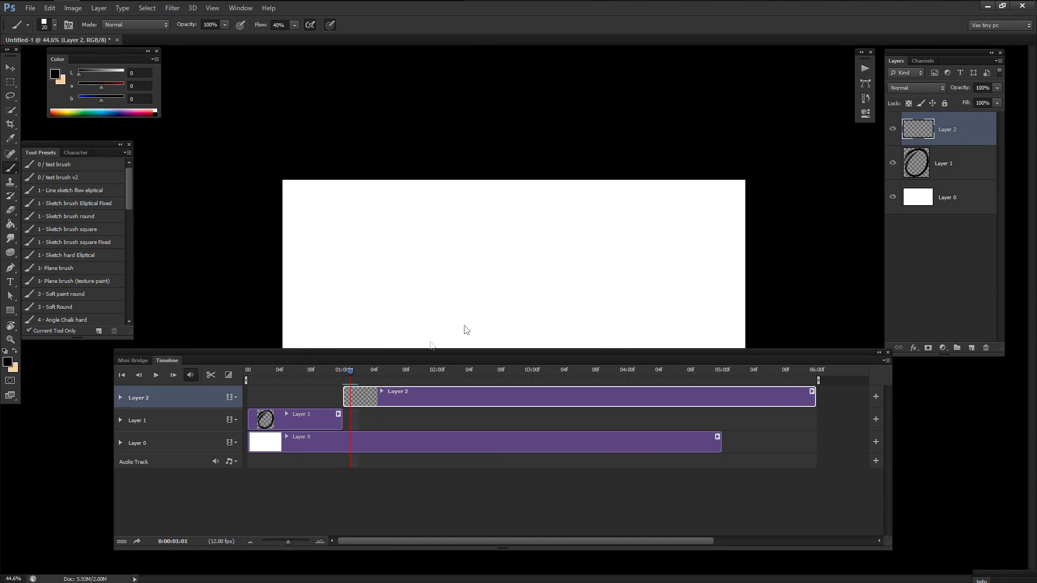
{"action": "mouse_move", "coordinate": [527, 229]}
{"action": "left_mouse_down"}
{"action": "mouse_move", "coordinate": [514, 301]}
{"action": "mouse_move", "coordinate": [540, 233]}
{"action": "left_mouse_up"}
Add another layer with its clip starting at 02:02 and draw a third circle beside the second one.
{"action": "left_click_drag", "start_coordinate": [355, 373], "coordinate": [453, 372]}
{"action": "left_click", "coordinate": [972, 348]}
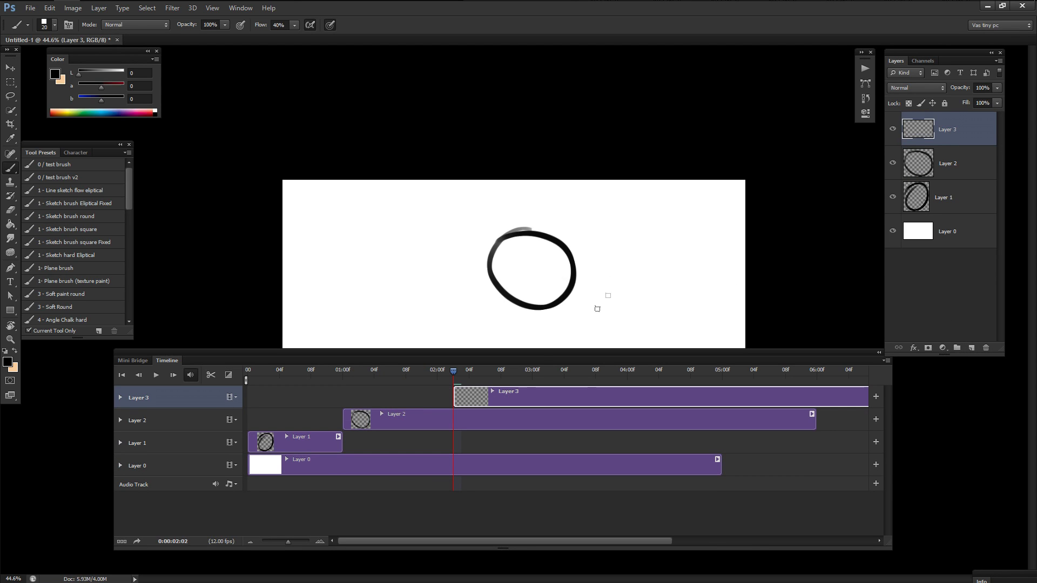
{"action": "left_click", "coordinate": [461, 371]}
{"action": "mouse_move", "coordinate": [616, 229]}
{"action": "left_mouse_down"}
{"action": "mouse_move", "coordinate": [656, 299]}
{"action": "mouse_move", "coordinate": [613, 230]}
{"action": "left_mouse_up"}
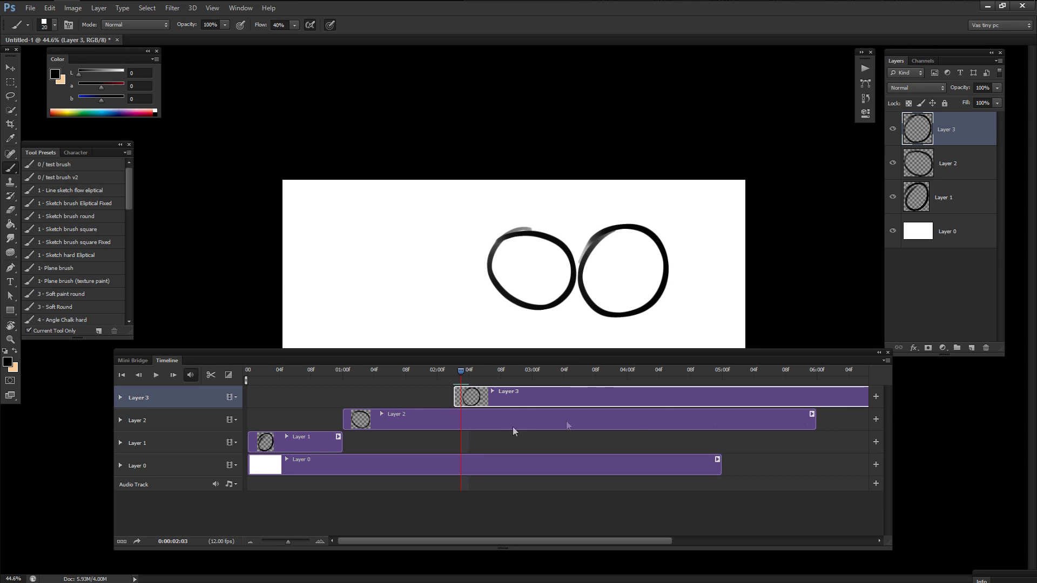
Trim the Layer 2 clip to end where the Layer 3 clip starts, and play the animation from the first drawing.
{"action": "left_click_drag", "start_coordinate": [816, 421], "coordinate": [452, 421]}
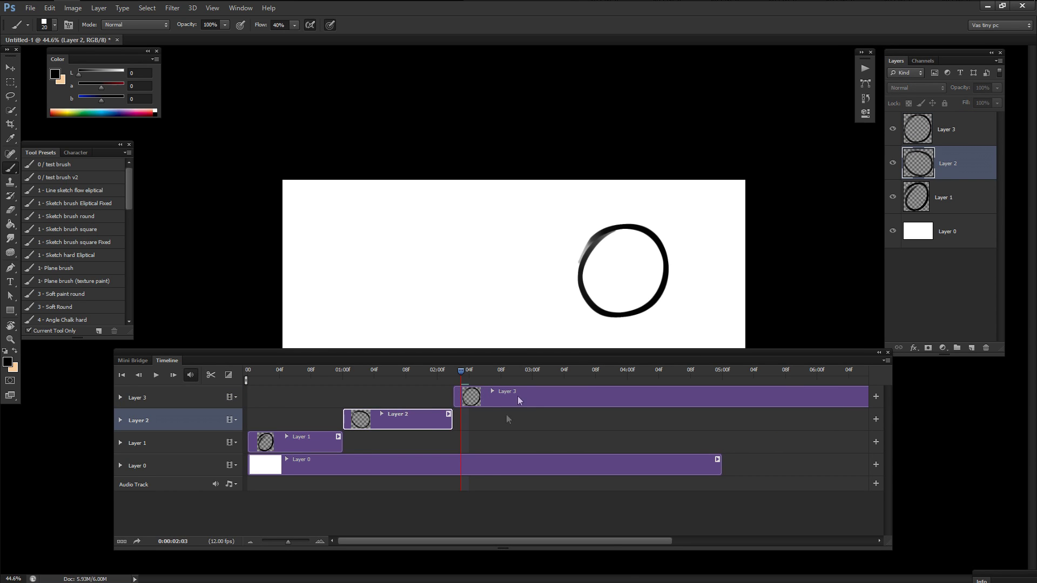
{"action": "left_click_drag", "start_coordinate": [487, 372], "coordinate": [263, 371]}
{"action": "key", "text": "space"}
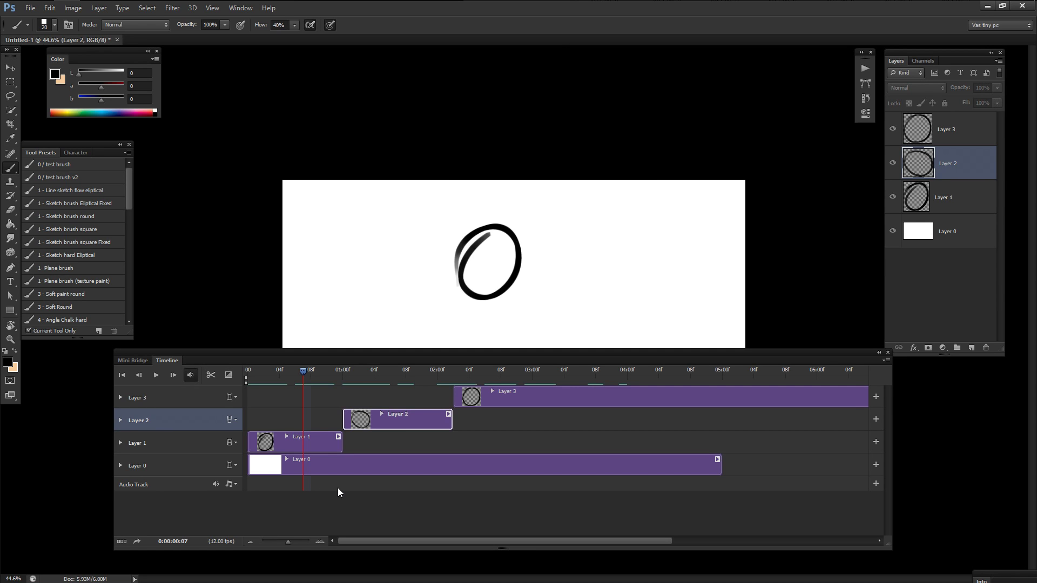
Open the keyboard shortcut settings for panel menus and examine the Timeline (Video) commands, including Split at Playhead and Move & Trim.
{"action": "left_click", "coordinate": [49, 7]}
{"action": "left_click", "coordinate": [75, 435]}
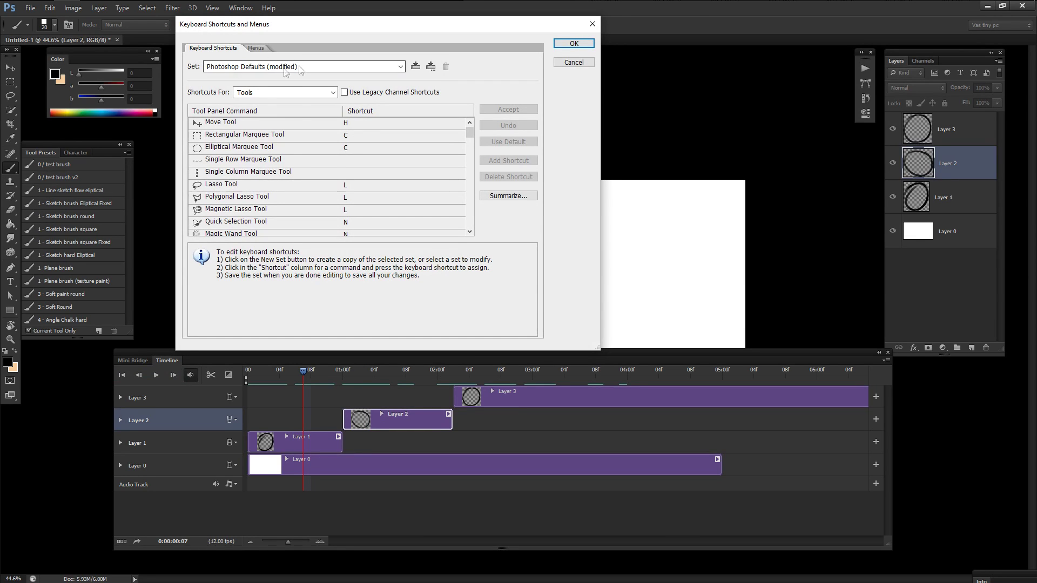
{"action": "left_click", "coordinate": [289, 93]}
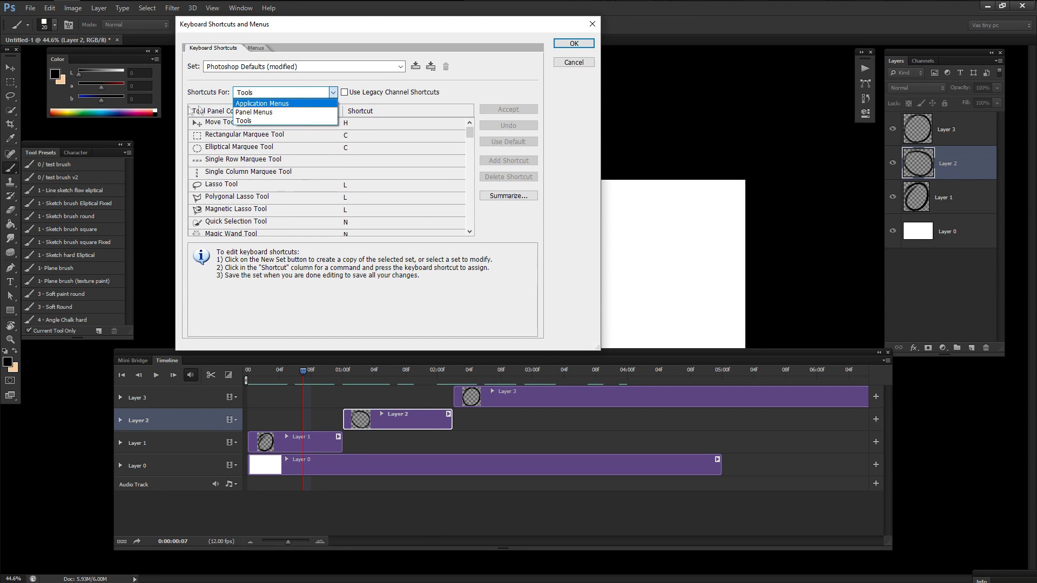
{"action": "left_click", "coordinate": [254, 112]}
{"action": "left_click", "coordinate": [462, 148]}
{"action": "left_click_drag", "start_coordinate": [471, 160], "coordinate": [470, 219]}
{"action": "left_click", "coordinate": [206, 217]}
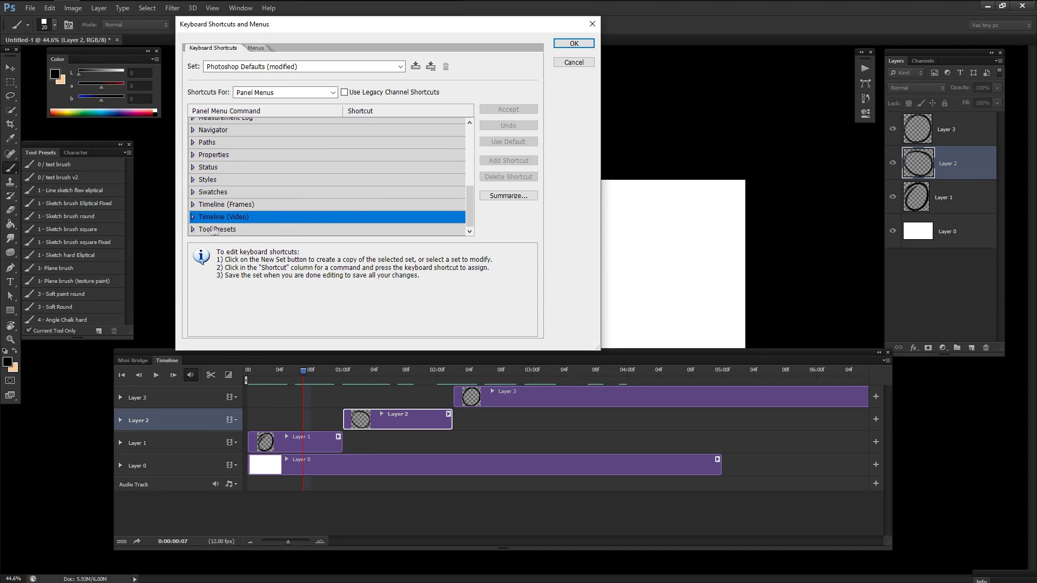
{"action": "mouse_move", "coordinate": [472, 151]}
{"action": "left_mouse_down"}
{"action": "mouse_move", "coordinate": [474, 199]}
{"action": "mouse_move", "coordinate": [483, 165]}
{"action": "left_mouse_up"}
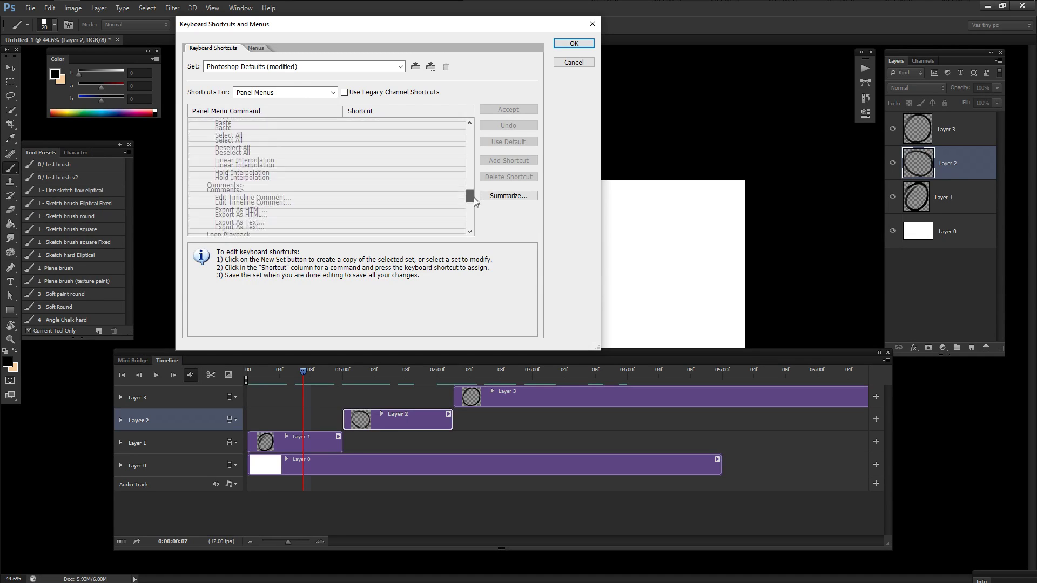
{"action": "scroll", "coordinate": [476, 202], "scroll_direction": "down", "scroll_amount": 5}
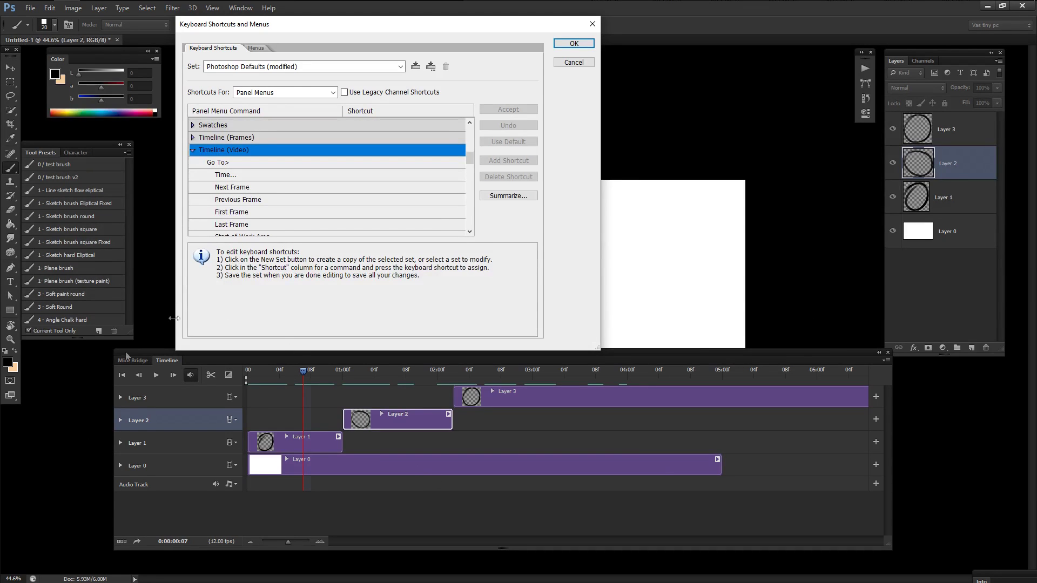
{"action": "scroll", "coordinate": [365, 225], "scroll_direction": "down", "scroll_amount": 4}
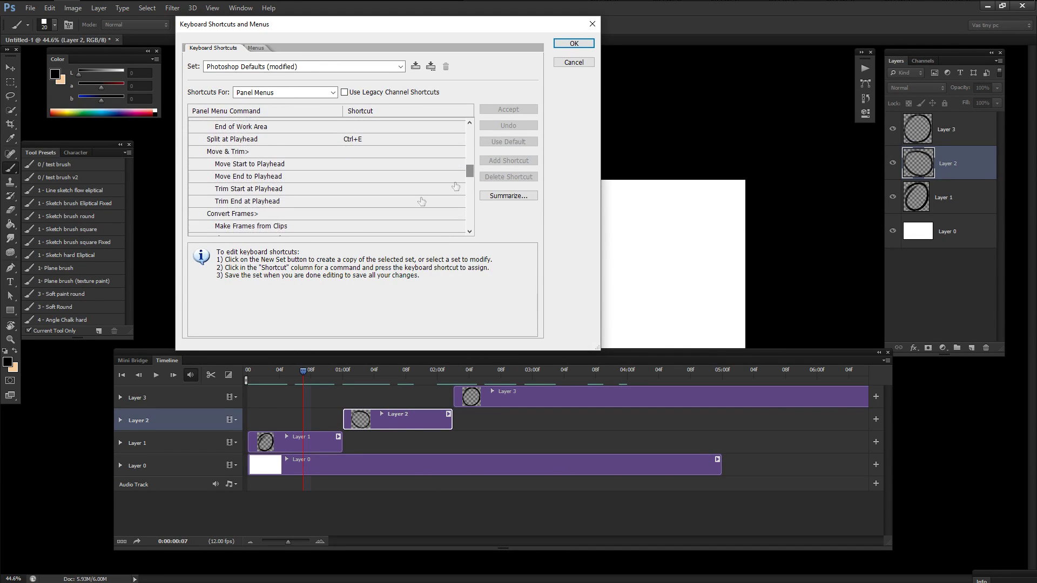
{"action": "scroll", "coordinate": [470, 171], "scroll_direction": "up", "scroll_amount": 5}
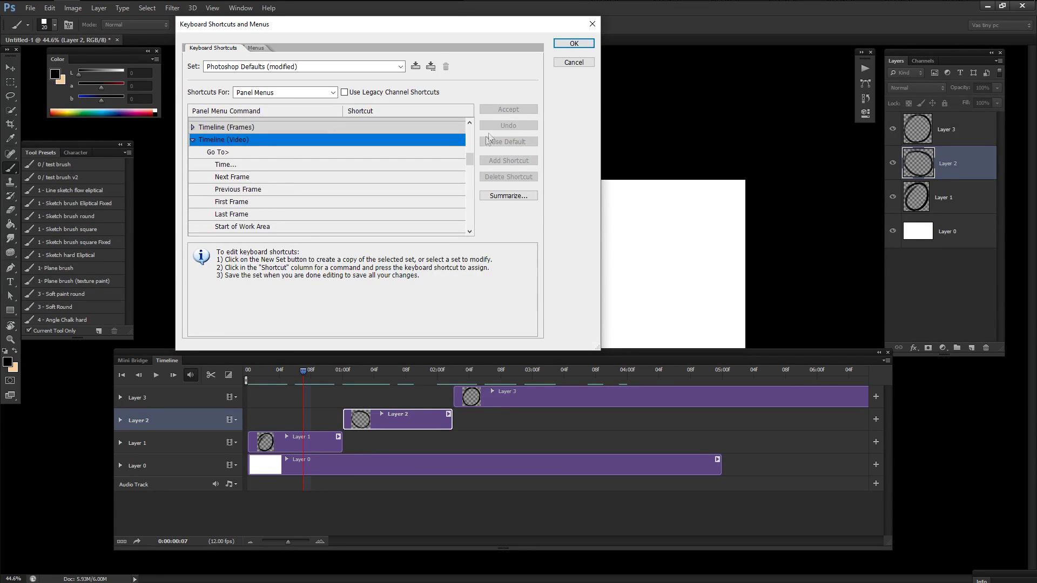
{"action": "scroll", "coordinate": [470, 176], "scroll_direction": "down", "scroll_amount": 5}
{"action": "left_click_drag", "start_coordinate": [470, 181], "coordinate": [471, 170]}
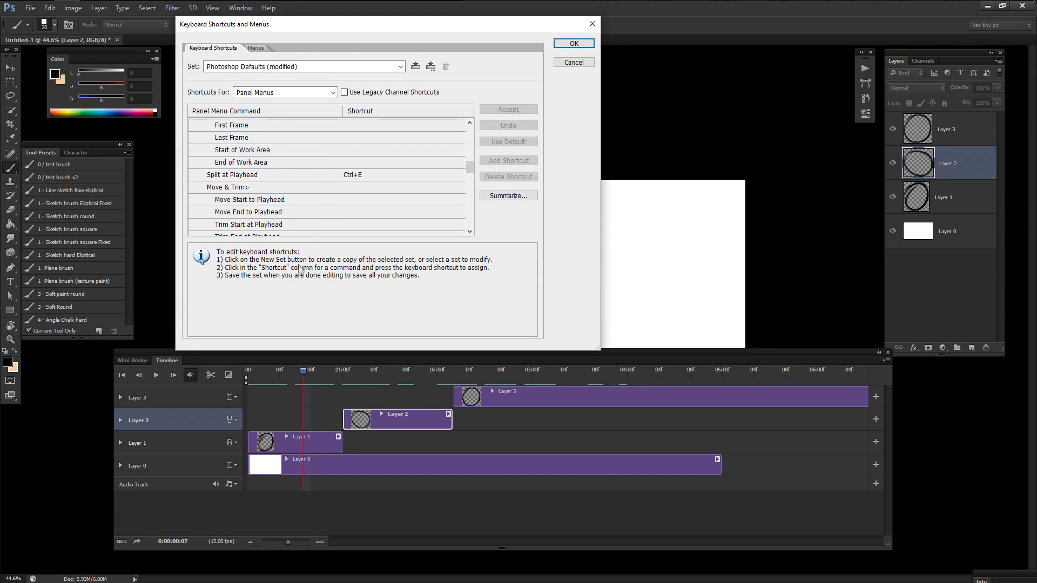
Confirm Ctrl+E as the shortcut for Split at Playhead and accept the keyboard shortcut settings.
{"action": "left_click", "coordinate": [358, 174]}
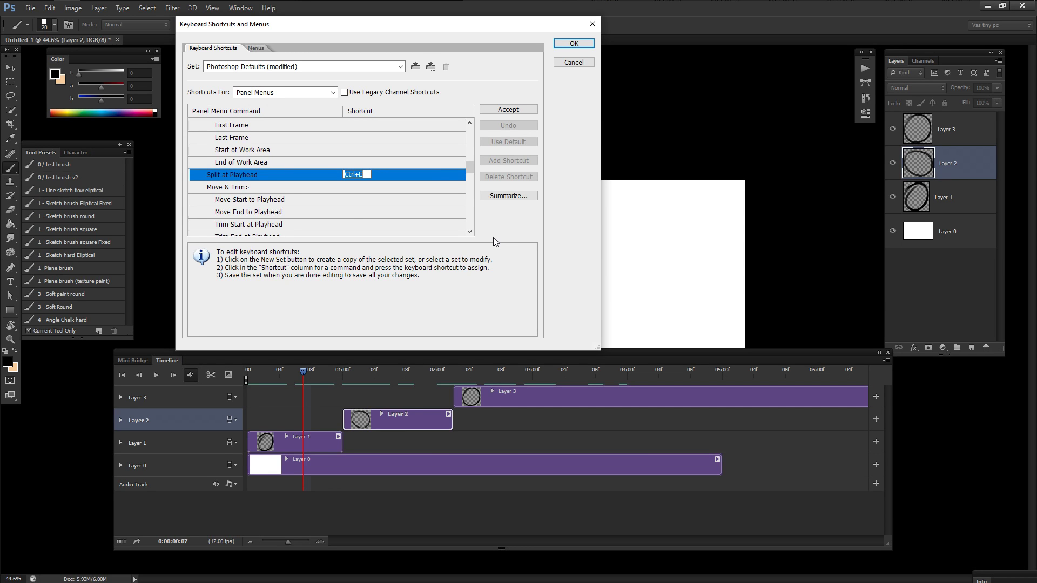
{"action": "key", "text": "Return"}
{"action": "left_click", "coordinate": [574, 43]}
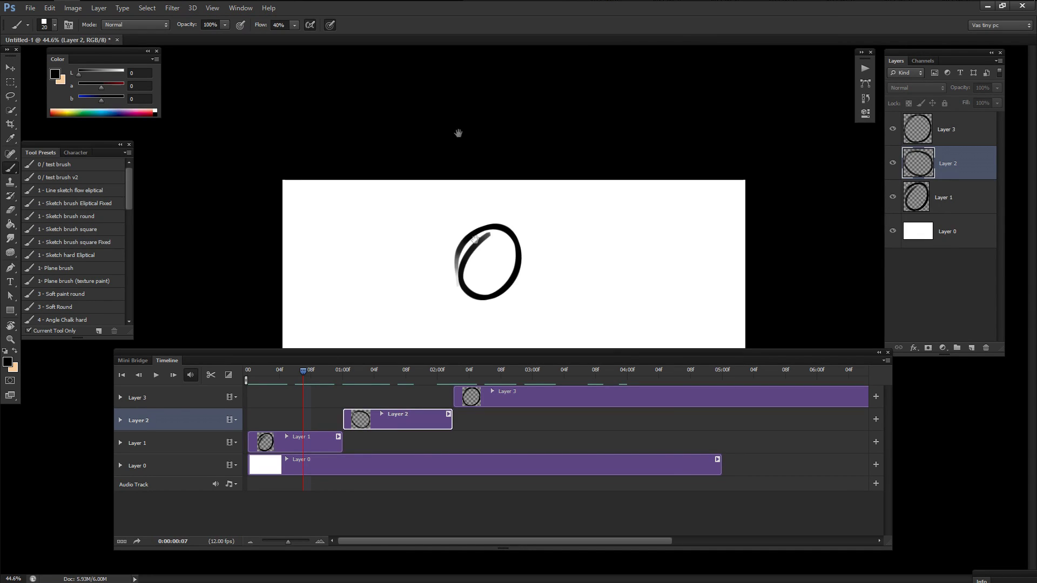
Switch the workspace to full-screen mode and split the Layer 3 clip at 02:08.
{"action": "left_click_drag", "start_coordinate": [466, 291], "coordinate": [496, 248]}
{"action": "key", "text": "f"}
{"action": "key", "text": "space"}
{"action": "key", "text": "space"}
{"action": "left_click", "coordinate": [497, 404]}
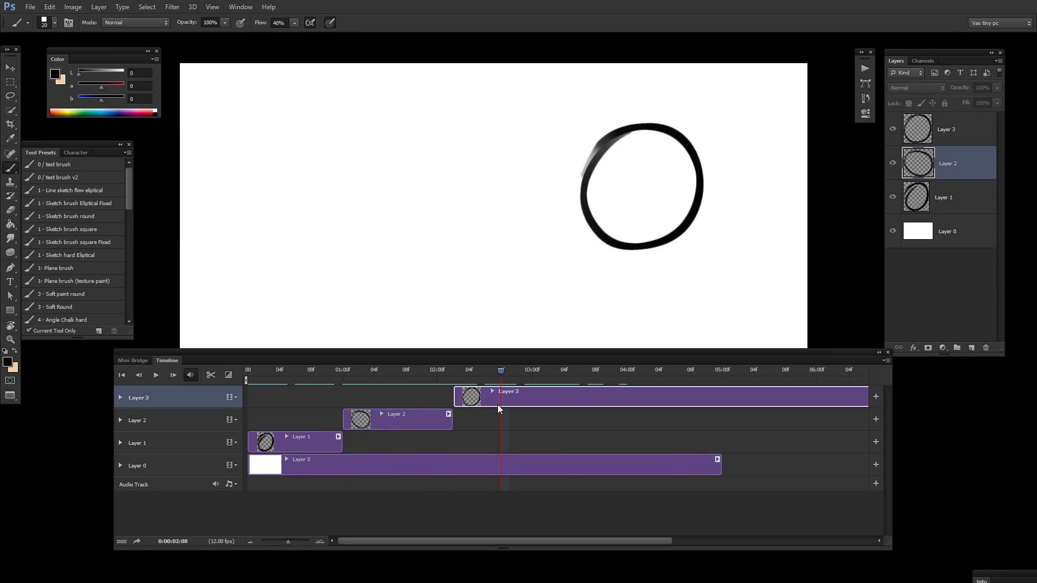
{"action": "left_click", "coordinate": [211, 376]}
Split the remaining Layer 3 footage at 02:10, 03:00 and 03:08.
{"action": "left_click", "coordinate": [517, 379]}
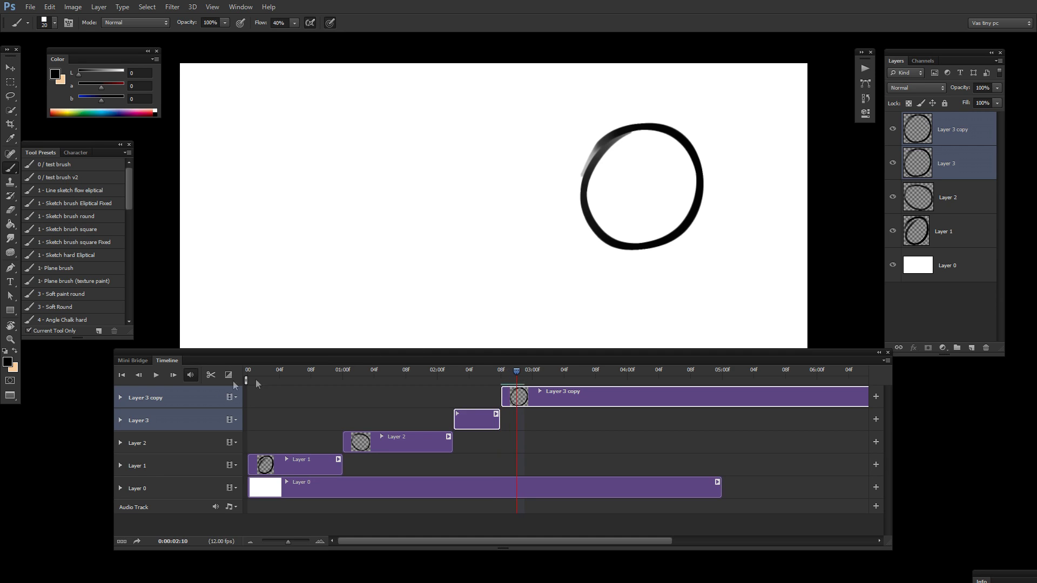
{"action": "left_click", "coordinate": [533, 374]}
{"action": "left_click", "coordinate": [211, 376]}
{"action": "left_click_drag", "start_coordinate": [535, 373], "coordinate": [549, 419]}
{"action": "left_click", "coordinate": [598, 372]}
{"action": "key", "text": "ctrl+shift+d"}
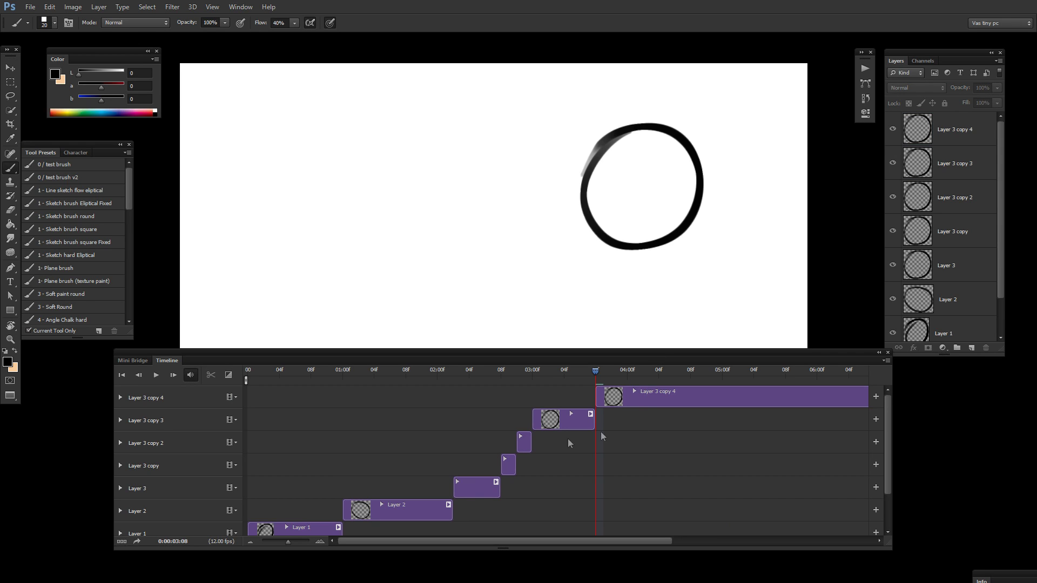
Try to combine the split Layer 3 clips on shared timeline tracks, placing the last piece after Layer 3 copy 2.
{"action": "left_click_drag", "start_coordinate": [569, 420], "coordinate": [568, 400]}
{"action": "left_click_drag", "start_coordinate": [568, 399], "coordinate": [568, 432]}
{"action": "left_click_drag", "start_coordinate": [613, 400], "coordinate": [616, 424]}
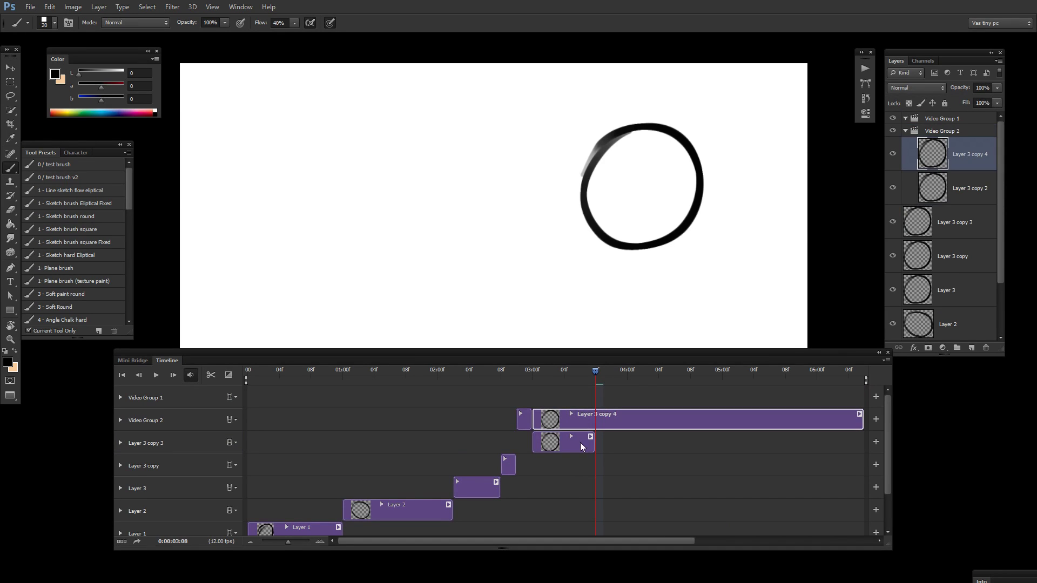
{"action": "left_click", "coordinate": [278, 530]}
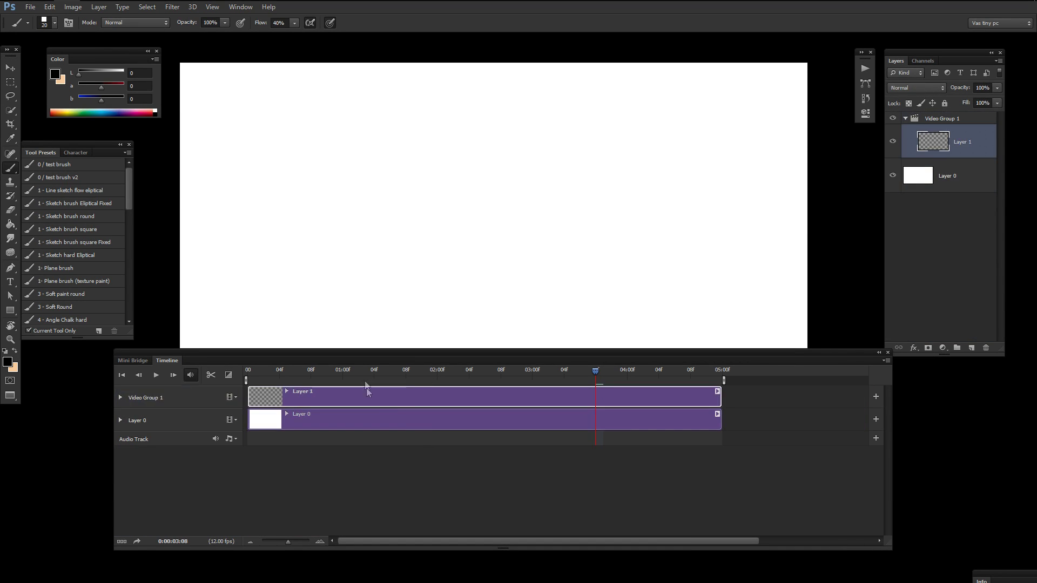
Draw a circle on Layer 1, split its clip at 00:04 and select the second piece at 00:06.
{"action": "left_click", "coordinate": [279, 380]}
{"action": "mouse_move", "coordinate": [361, 174]}
{"action": "left_mouse_down"}
{"action": "mouse_move", "coordinate": [360, 264]}
{"action": "mouse_move", "coordinate": [356, 169]}
{"action": "left_mouse_up"}
{"action": "key", "text": "ctrl+k"}
{"action": "key", "text": "Right"}
{"action": "key", "text": "Right"}
{"action": "left_click", "coordinate": [305, 399]}
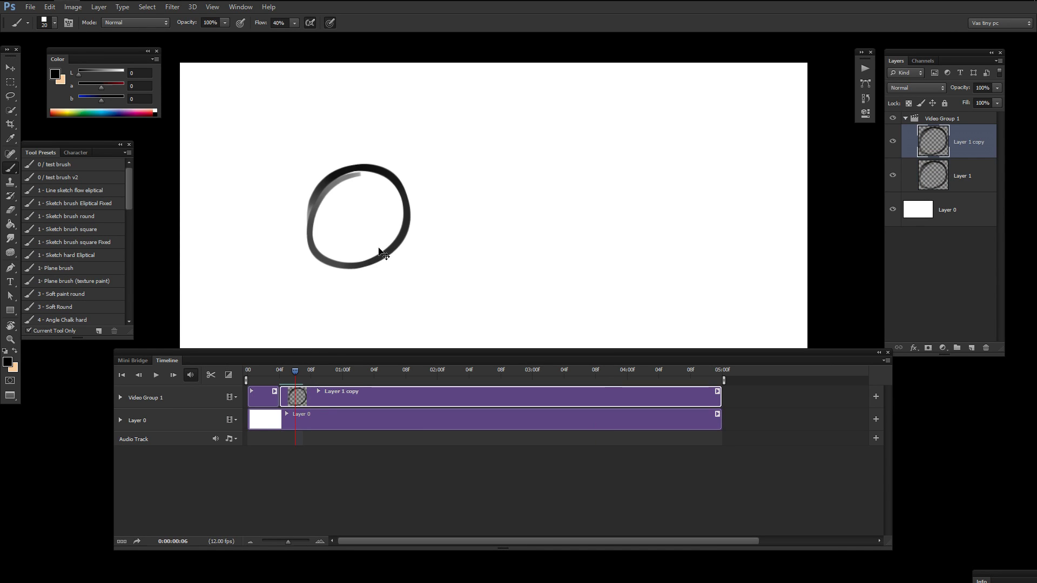
Shift the circle rightward in the successive Layer 1 copies, splitting the footage at 00:06, 00:09 and 01:00.
{"action": "left_click_drag", "start_coordinate": [381, 253], "coordinate": [430, 275]}
{"action": "key", "text": "F2"}
{"action": "left_click_drag", "start_coordinate": [311, 371], "coordinate": [341, 373]}
{"action": "key", "text": "F2"}
{"action": "left_click_drag", "start_coordinate": [447, 226], "coordinate": [499, 222]}
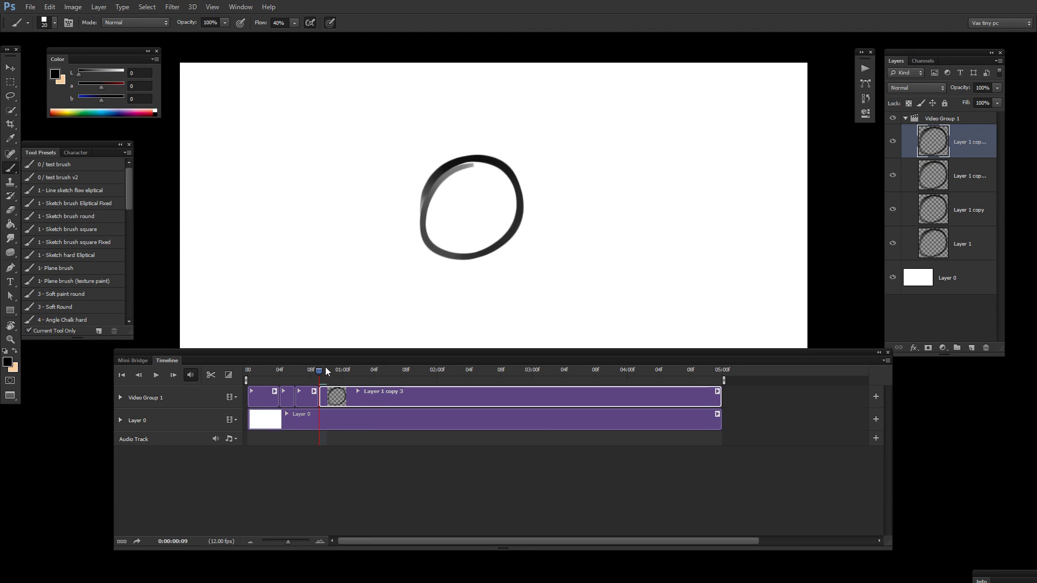
{"action": "left_click", "coordinate": [343, 371]}
{"action": "key", "text": "F2"}
Shorten the work area to end at about 01:05 and play back the moving circle animation.
{"action": "key", "text": "space"}
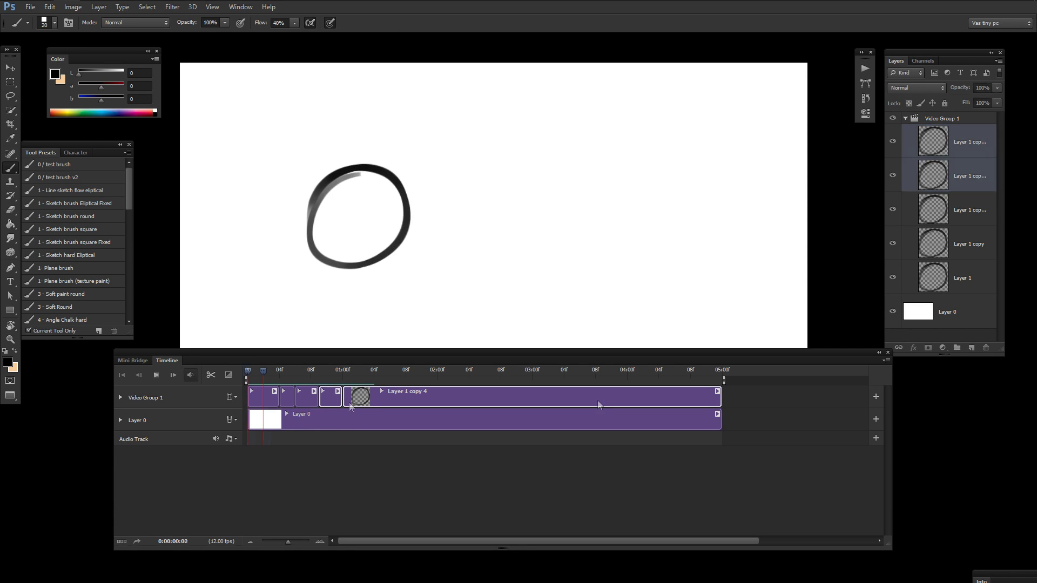
{"action": "left_click_drag", "start_coordinate": [723, 380], "coordinate": [383, 379]}
{"action": "key", "text": "space"}
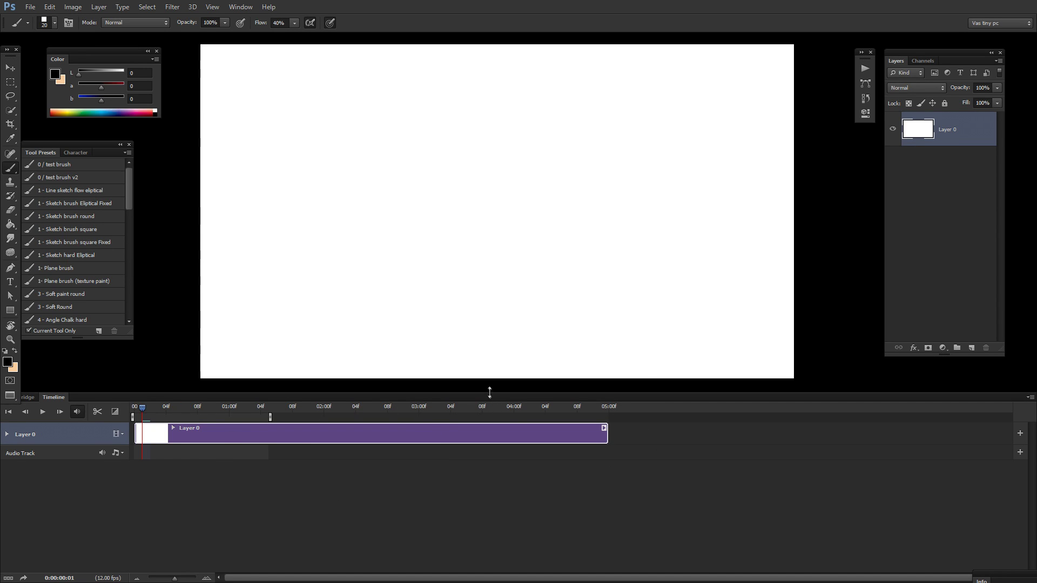
Resize the docked Timeline, detach it and place it floating over the lower edge of the canvas.
{"action": "left_click_drag", "start_coordinate": [489, 391], "coordinate": [403, 416]}
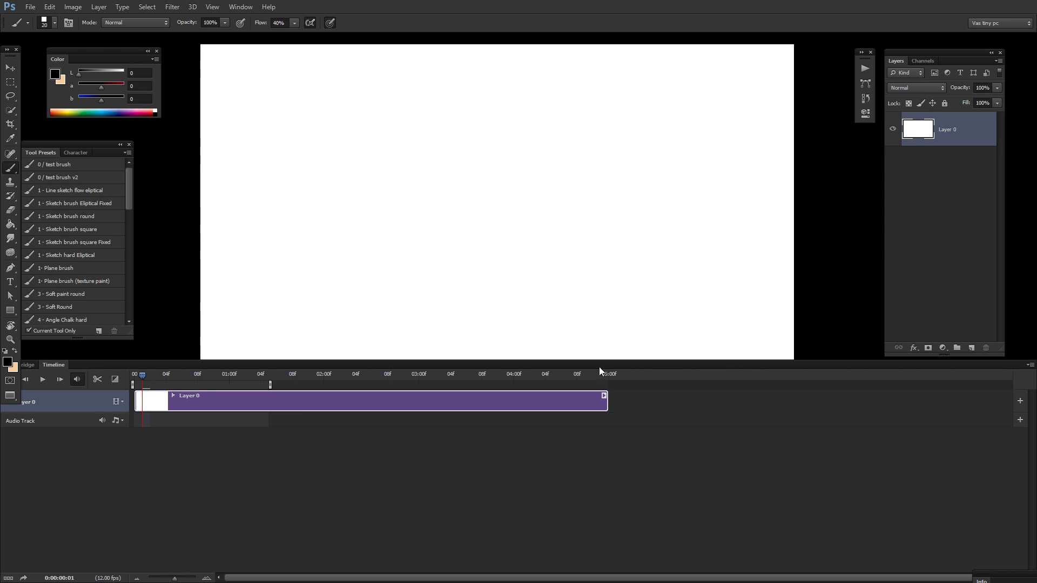
{"action": "left_click_drag", "start_coordinate": [599, 368], "coordinate": [469, 576]}
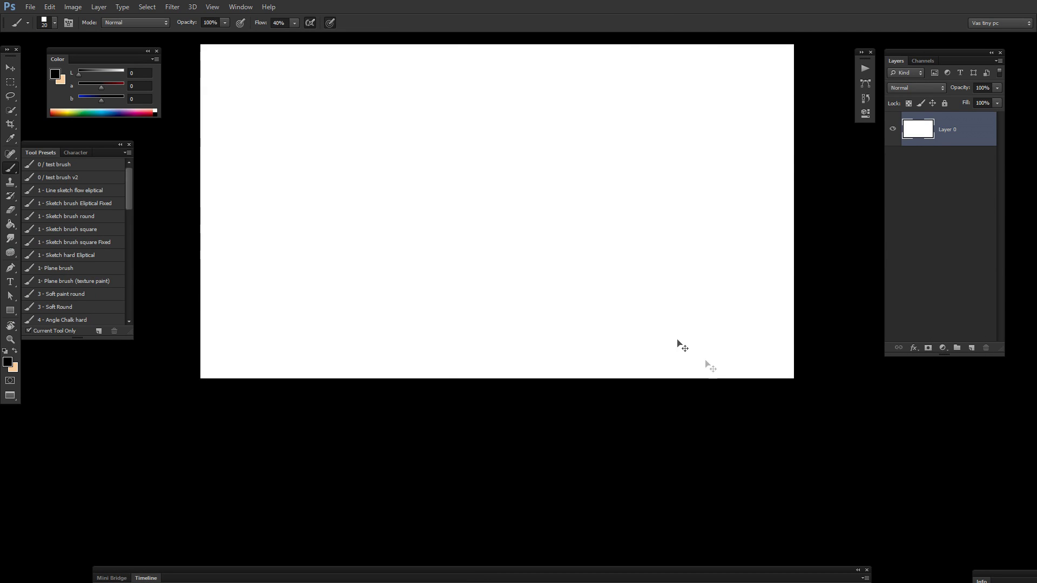
{"action": "left_click_drag", "start_coordinate": [674, 297], "coordinate": [641, 321]}
{"action": "left_click_drag", "start_coordinate": [510, 573], "coordinate": [524, 349]}
Add a new layer above Layer 0 and split its clip at 00:04 and 00:06.
{"action": "key", "text": "ctrl+shift+alt+n"}
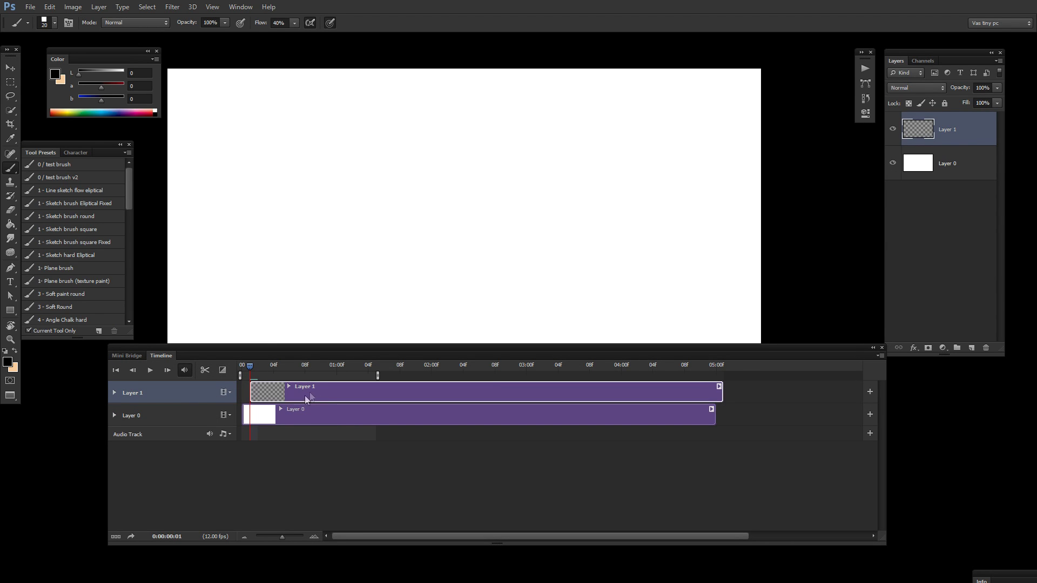
{"action": "left_click", "coordinate": [272, 373]}
{"action": "key", "text": "ctrl+k"}
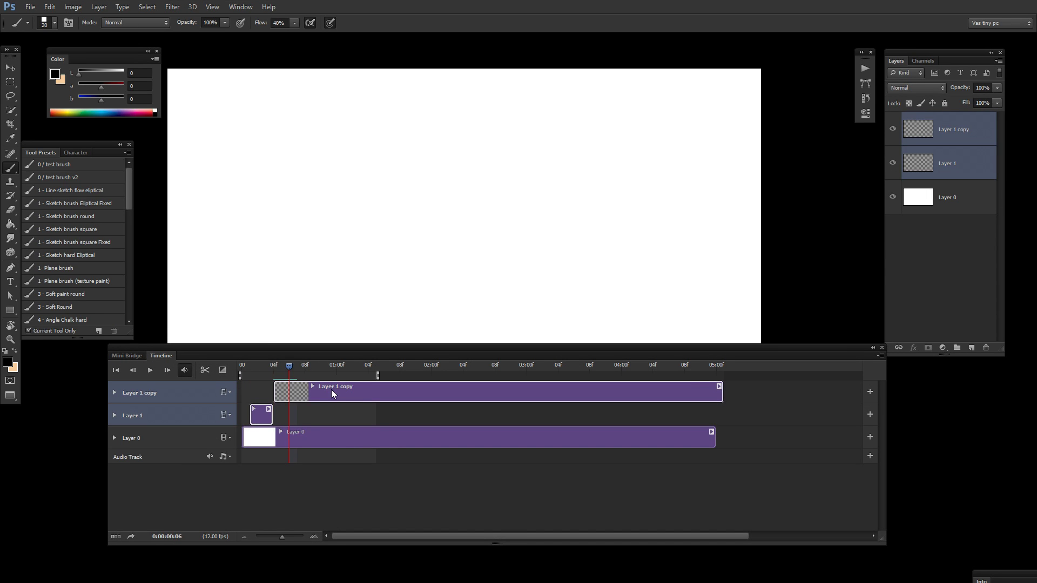
{"action": "key", "text": "ctrl+shift+d"}
Split the remaining Layer 1 footage at 00:10, 01:02 and 01:05.
{"action": "key", "text": "Right"}
{"action": "key", "text": "Right"}
{"action": "key", "text": "Right"}
{"action": "key", "text": "Right"}
{"action": "key", "text": "ctrl+shift+d"}
{"action": "key", "text": "Right"}
{"action": "key", "text": "Right"}
{"action": "key", "text": "Right"}
{"action": "key", "text": "Right"}
{"action": "key", "text": "ctrl+shift+d"}
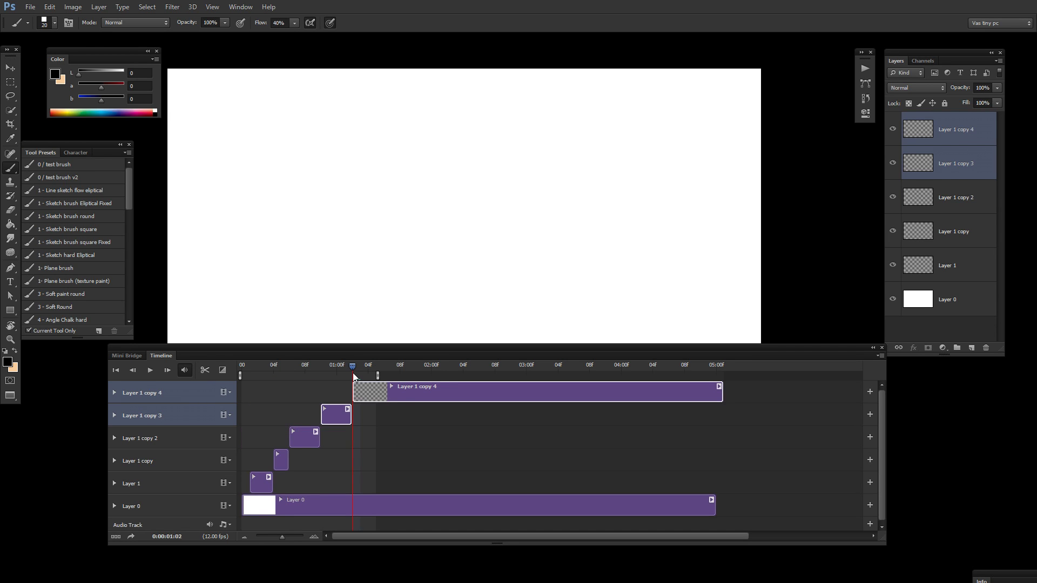
{"action": "key", "text": "Right"}
{"action": "key", "text": "Right"}
{"action": "key", "text": "Right"}
{"action": "key", "text": "ctrl+shift+d"}
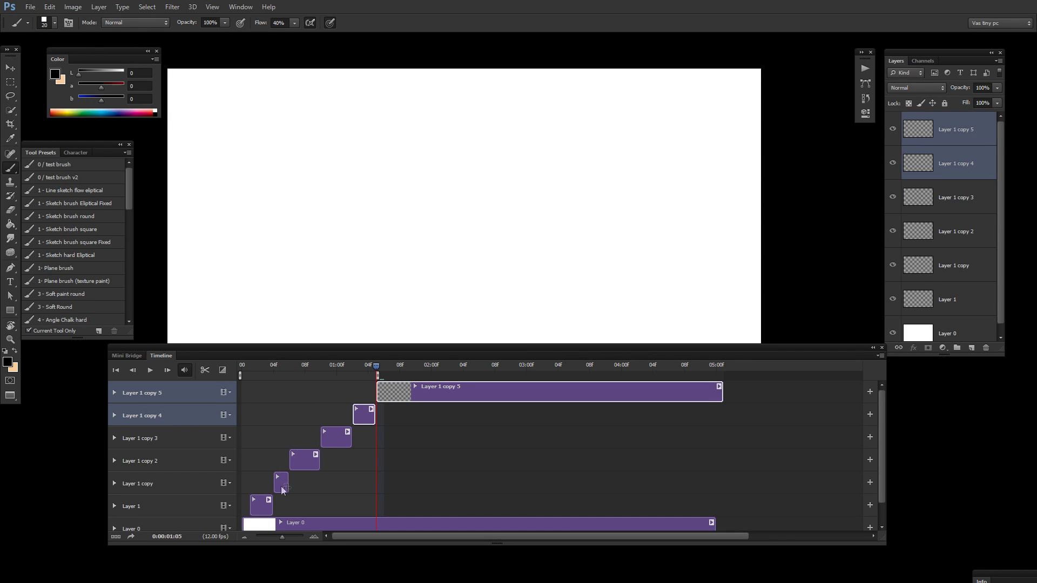
Clear the clip selection, set the playhead to 00:01 and create an empty video group above the Layer 1 pieces.
{"action": "left_click", "coordinate": [260, 509], "text": "shift"}
{"action": "left_click", "coordinate": [316, 506]}
{"action": "left_click_drag", "start_coordinate": [372, 366], "coordinate": [122, 457]}
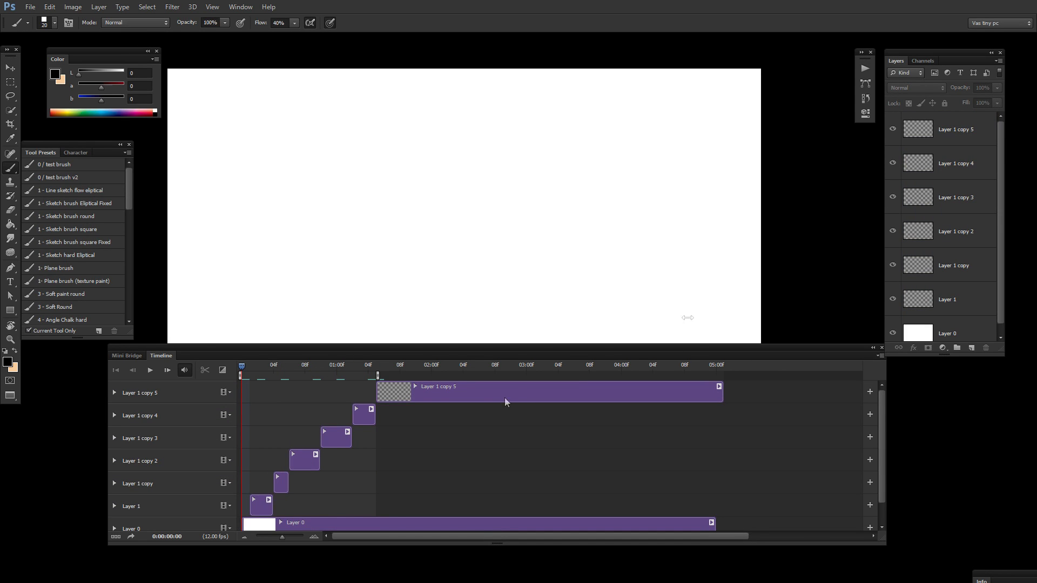
{"action": "left_click", "coordinate": [250, 370]}
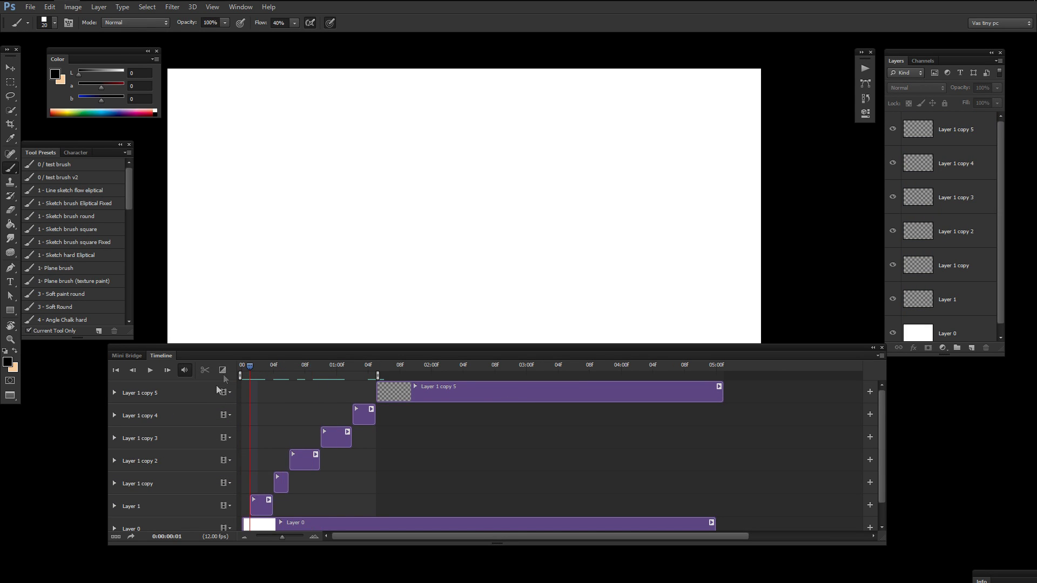
{"action": "left_click", "coordinate": [223, 393]}
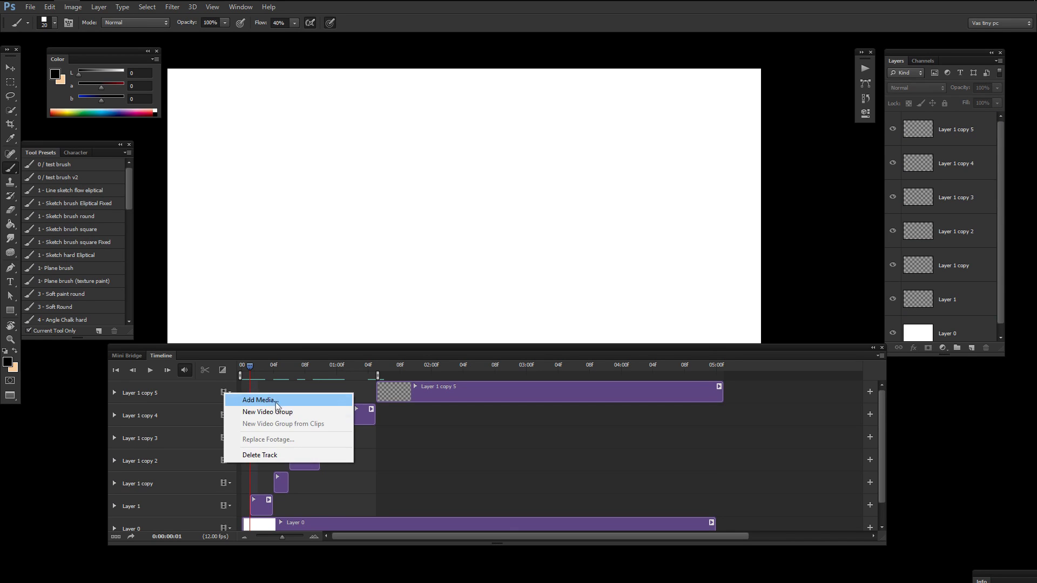
{"action": "left_click", "coordinate": [254, 414]}
Compare the empty video group with the separate Layer 1 tracks and their entries in the layer stack.
{"action": "left_click", "coordinate": [167, 419]}
{"action": "left_click", "coordinate": [174, 393]}
{"action": "left_click", "coordinate": [174, 436]}
{"action": "left_click", "coordinate": [176, 393]}
{"action": "left_click", "coordinate": [162, 507]}
{"action": "left_click", "coordinate": [168, 392]}
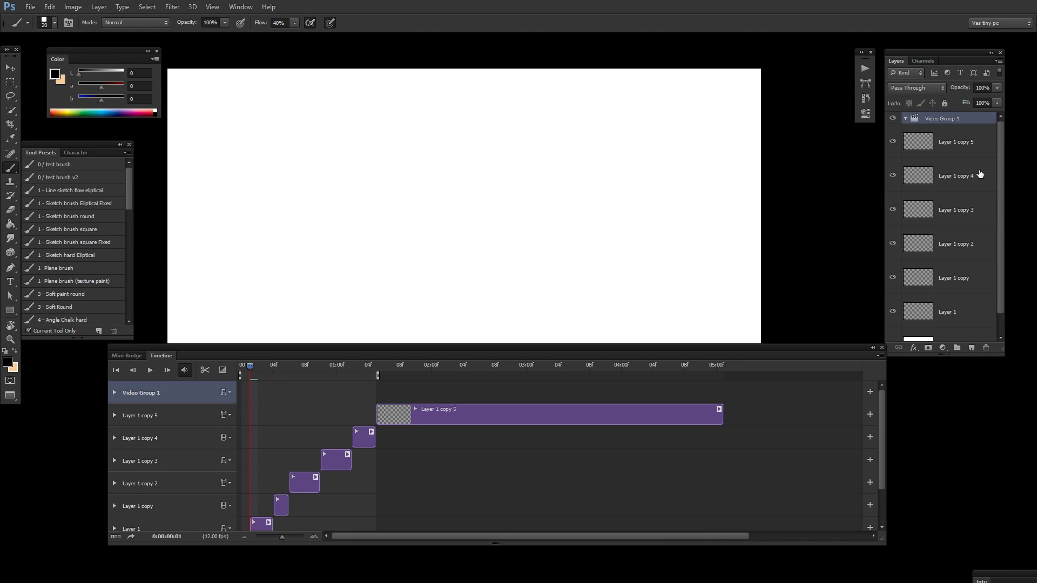
{"action": "left_click_drag", "start_coordinate": [1000, 189], "coordinate": [994, 167]}
{"action": "left_click", "coordinate": [932, 137]}
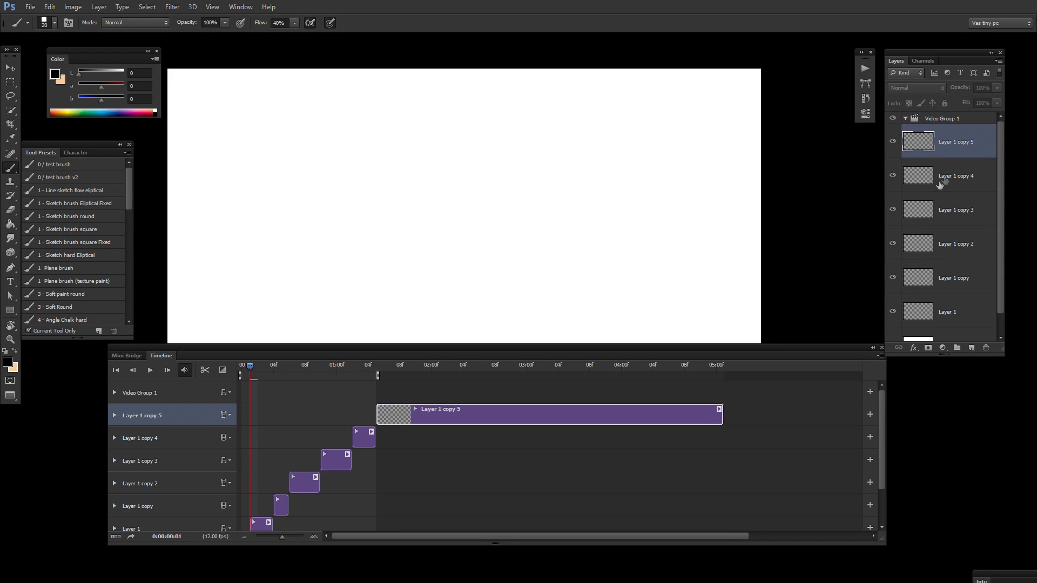
{"action": "left_click", "coordinate": [924, 209]}
Split the Layer 1 copy 2 clip at 00:08.
{"action": "left_click_drag", "start_coordinate": [251, 376], "coordinate": [297, 370]}
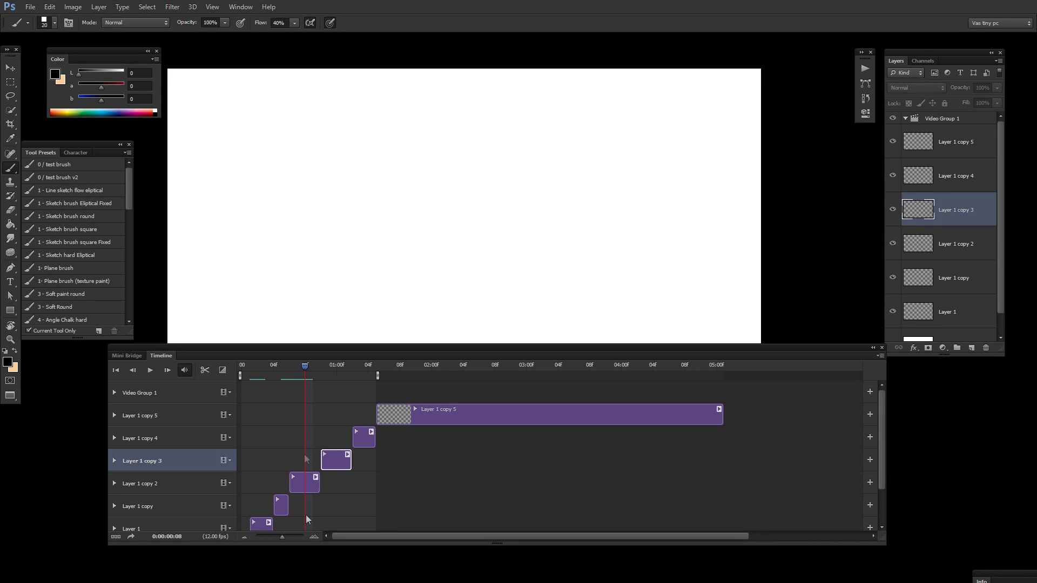
{"action": "left_click", "coordinate": [313, 484]}
{"action": "key", "text": "ctrl+k"}
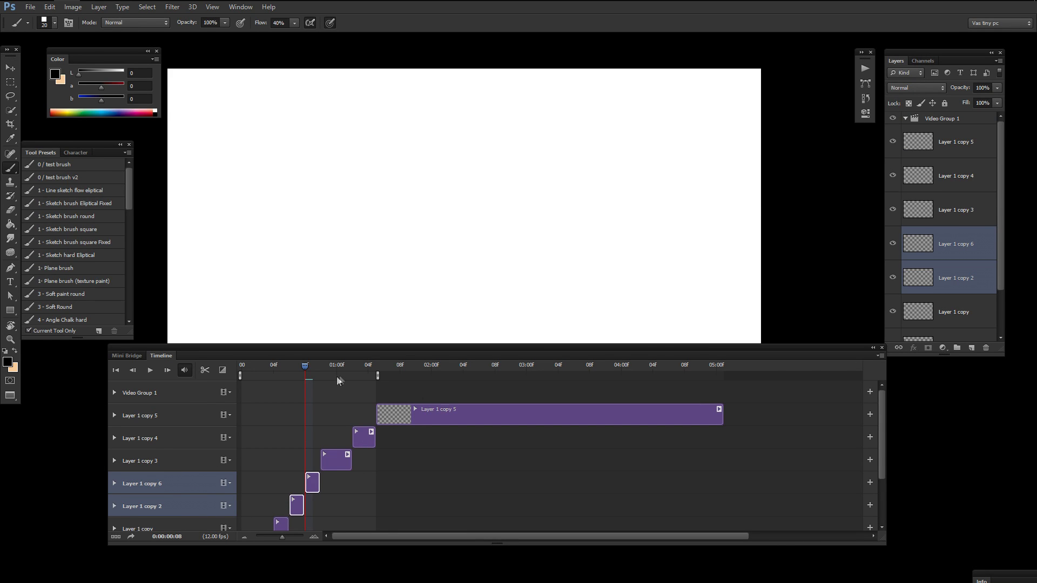
Add a new layer inside Video Group 1 and split its clip at 00:08, 00:10 and 00:05.
{"action": "left_click", "coordinate": [188, 392]}
{"action": "key", "text": "ctrl+alt+shift+n"}
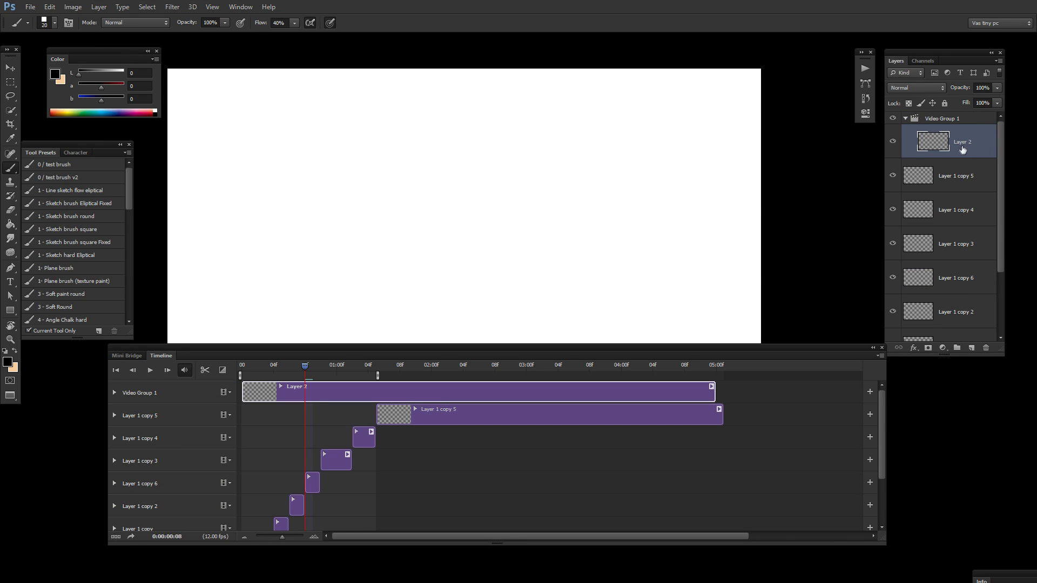
{"action": "key", "text": "ctrl+k"}
{"action": "left_click_drag", "start_coordinate": [305, 366], "coordinate": [281, 367]}
{"action": "key", "text": "ctrl+k"}
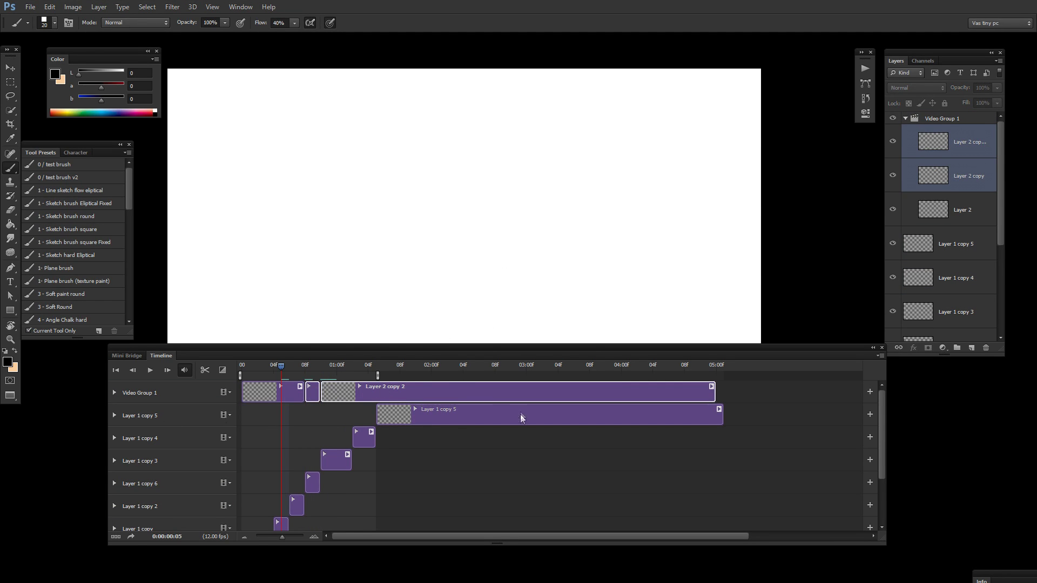
{"action": "left_click", "coordinate": [273, 398]}
{"action": "key", "text": "ctrl+shift+d"}
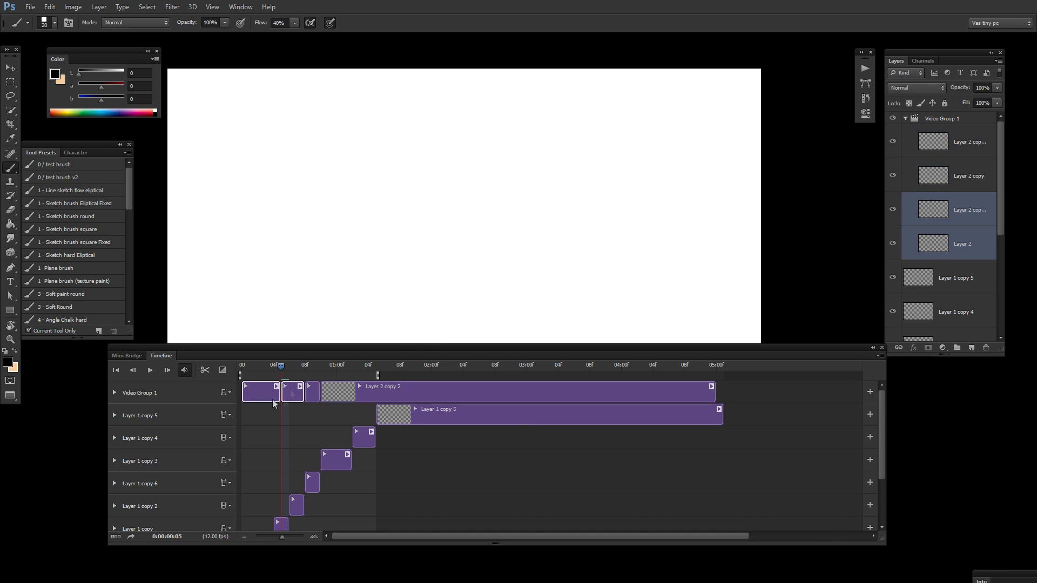
Delete Video Group 1 and every Layer 1 track, keeping only the white Layer 0.
{"action": "left_click", "coordinate": [183, 423]}
{"action": "scroll", "coordinate": [789, 476], "scroll_direction": "down", "scroll_amount": 2}
{"action": "scroll", "coordinate": [189, 430], "scroll_direction": "up", "scroll_amount": 2}
{"action": "left_click", "coordinate": [201, 392]}
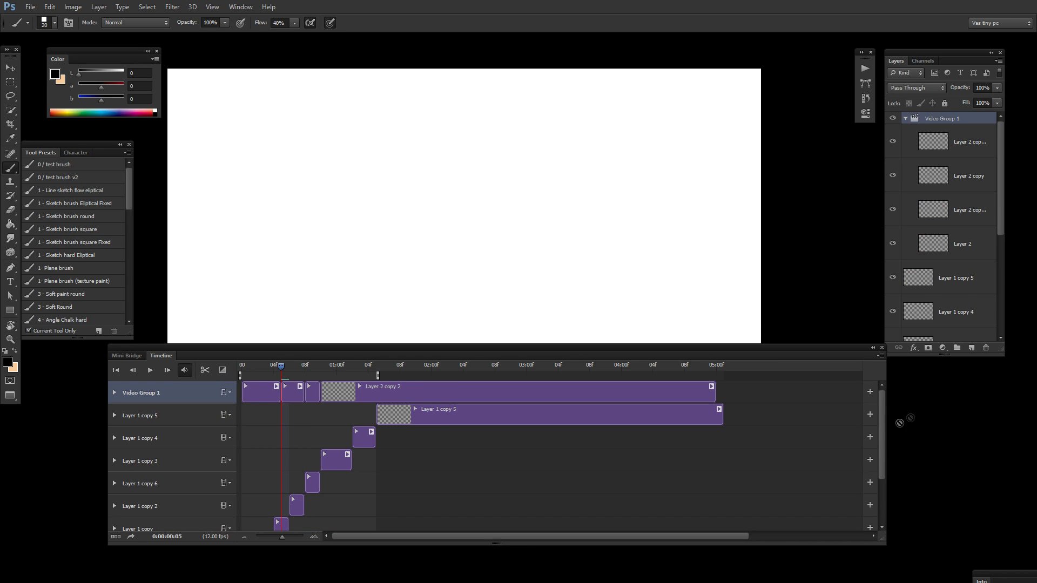
{"action": "left_click_drag", "start_coordinate": [881, 431], "coordinate": [890, 511]}
{"action": "left_click", "coordinate": [171, 475], "text": "shift"}
{"action": "key", "text": "Delete"}
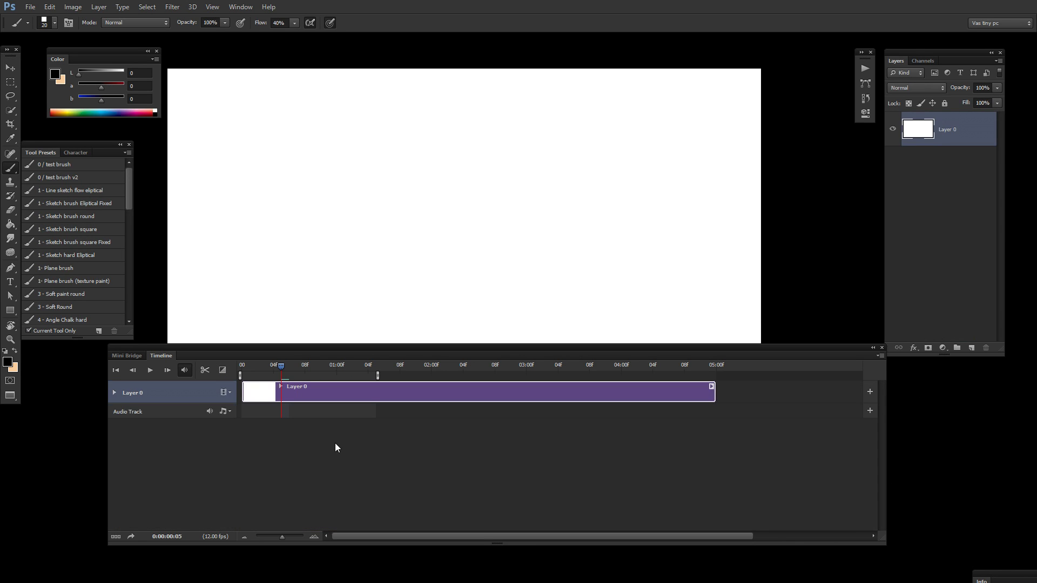
Add a new layer, split its clip at 00:05 and combine both pieces on one track as a video group.
{"action": "key", "text": "ctrl+shift+alt+n"}
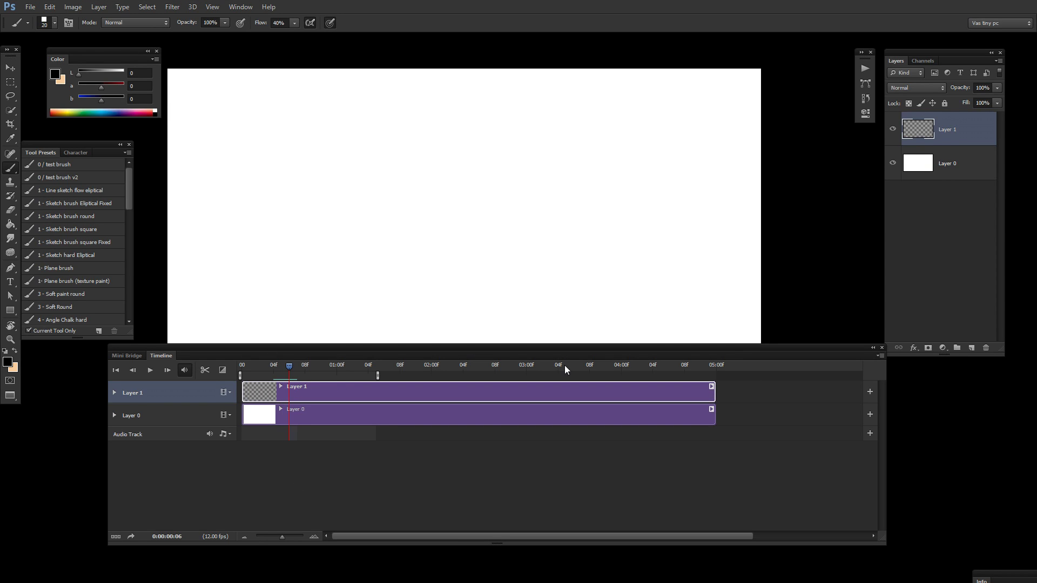
{"action": "mouse_move", "coordinate": [292, 390]}
{"action": "left_mouse_down"}
{"action": "mouse_move", "coordinate": [328, 390]}
{"action": "mouse_move", "coordinate": [283, 389]}
{"action": "left_mouse_up"}
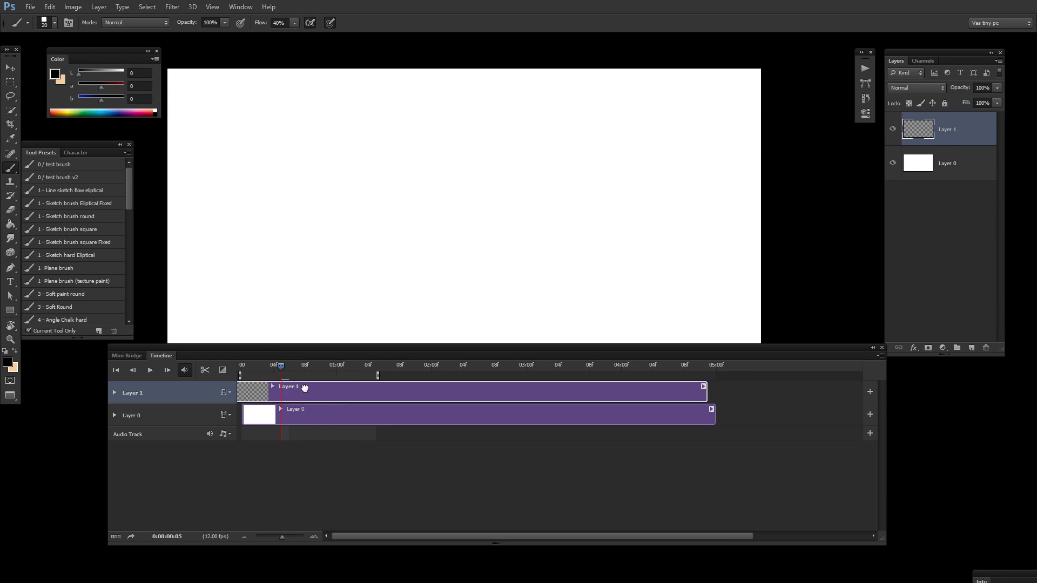
{"action": "key", "text": "ctrl+z"}
{"action": "key", "text": "ctrl+k"}
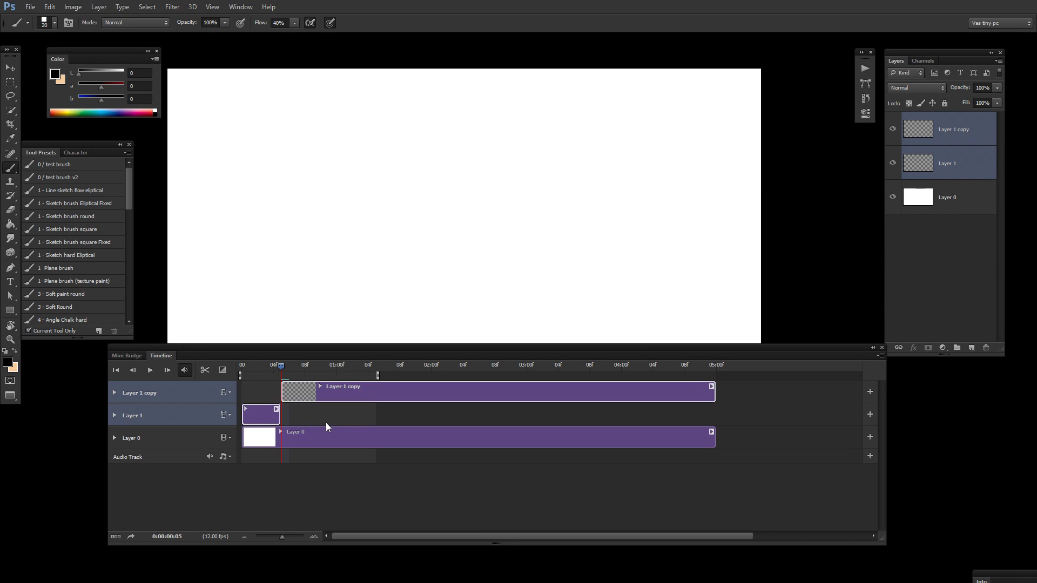
{"action": "left_click_drag", "start_coordinate": [327, 394], "coordinate": [328, 414]}
{"action": "left_click_drag", "start_coordinate": [291, 367], "coordinate": [240, 379]}
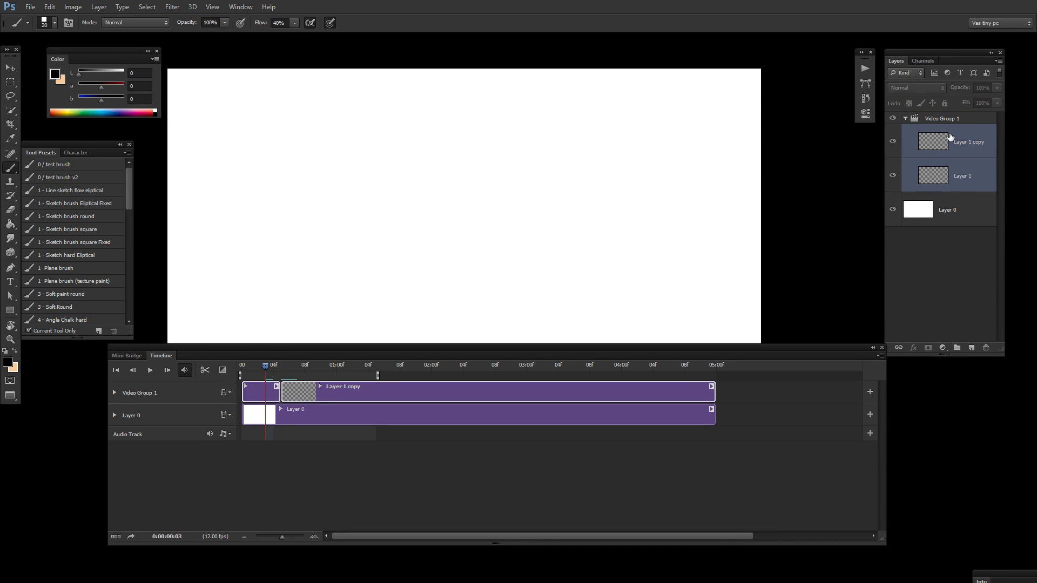
Try adding a new layer to Video Group 1, undo it, and try the track's New Video Group option.
{"action": "left_click", "coordinate": [313, 398]}
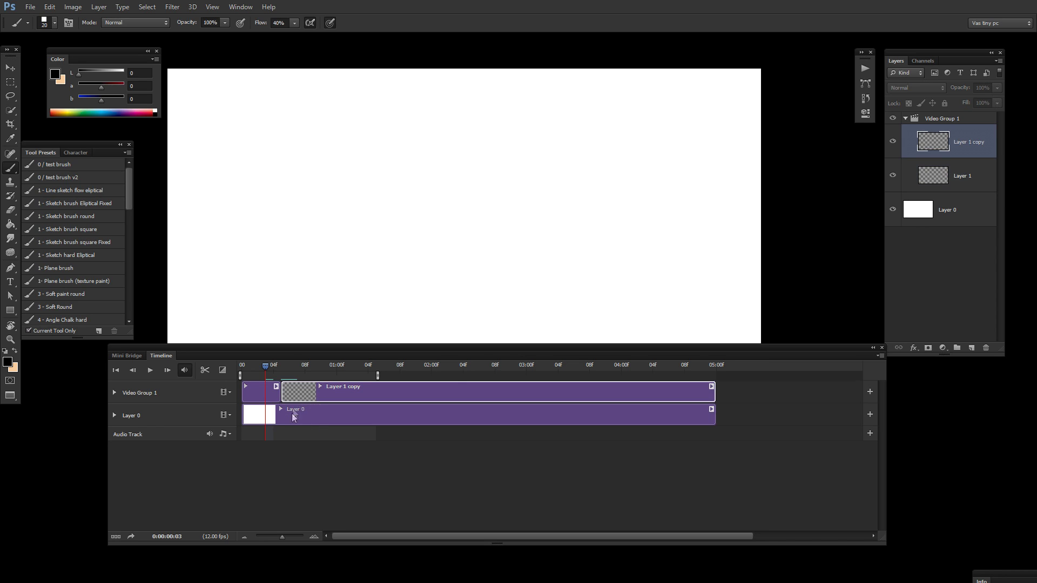
{"action": "key", "text": "ctrl+alt+shift+n"}
{"action": "key", "text": "ctrl+z"}
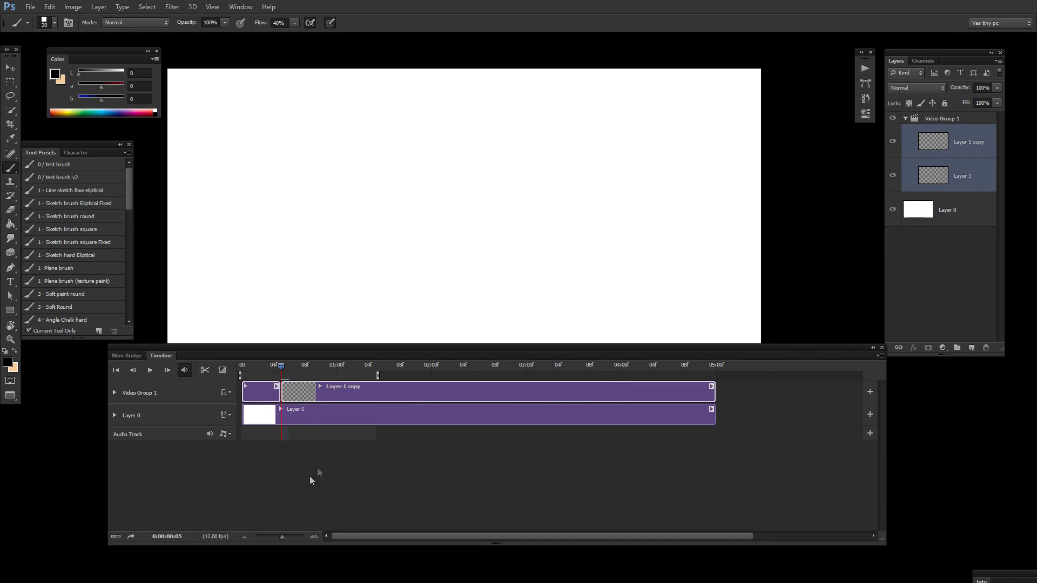
{"action": "key", "text": "ctrl+z"}
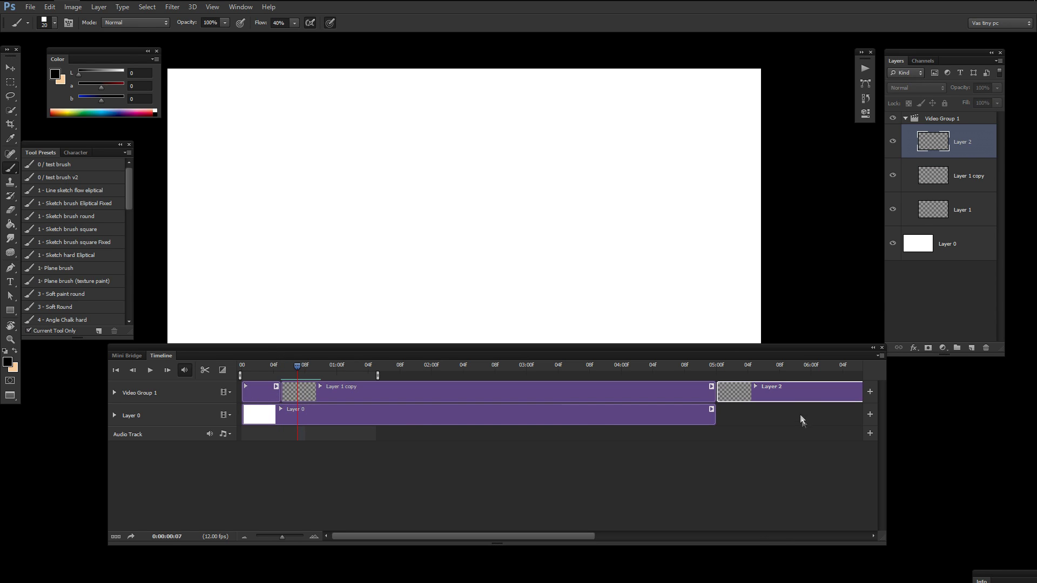
{"action": "key", "text": "ctrl+z"}
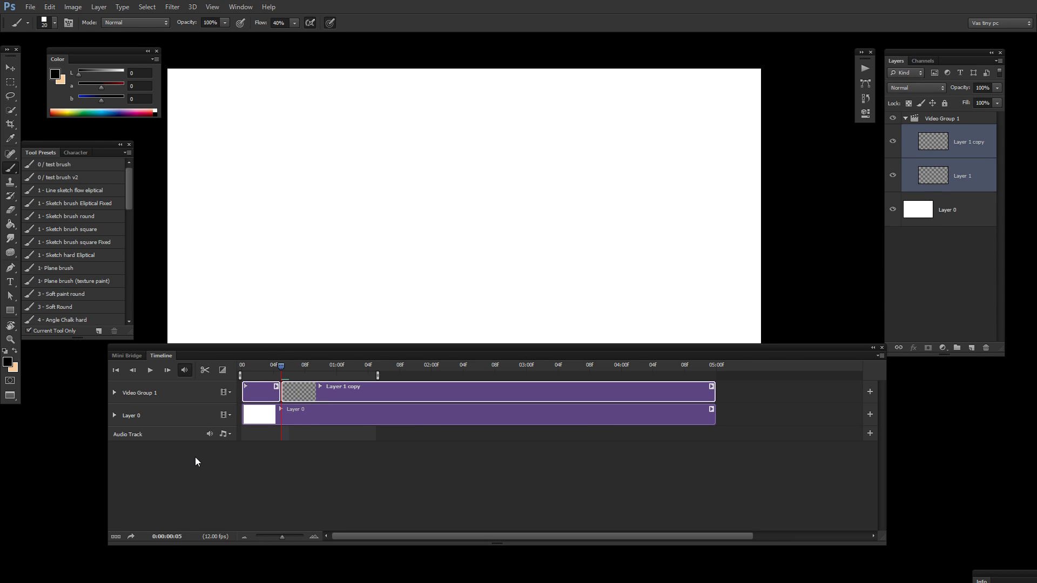
{"action": "left_click", "coordinate": [223, 393]}
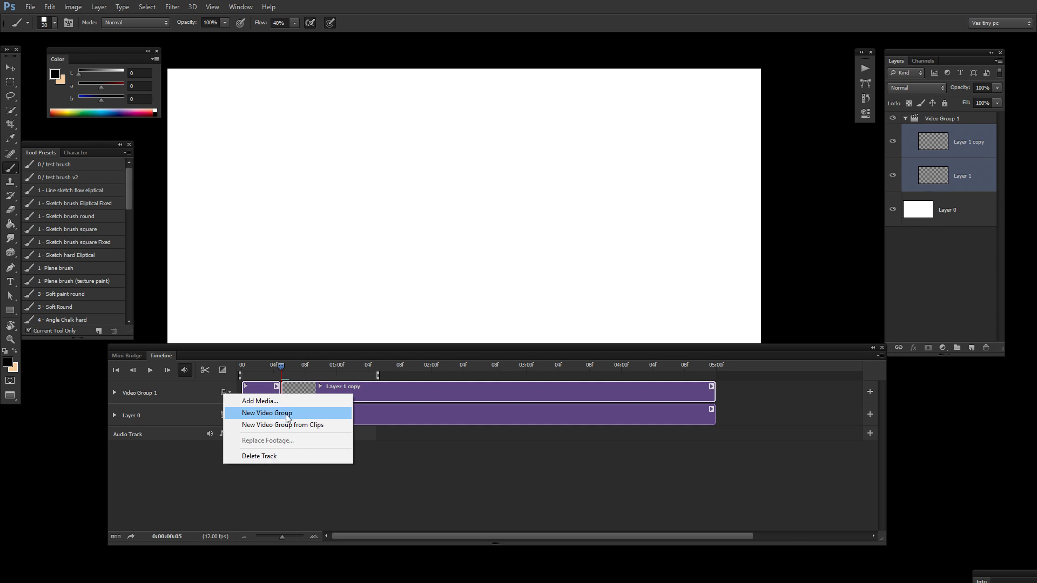
{"action": "left_click", "coordinate": [315, 415]}
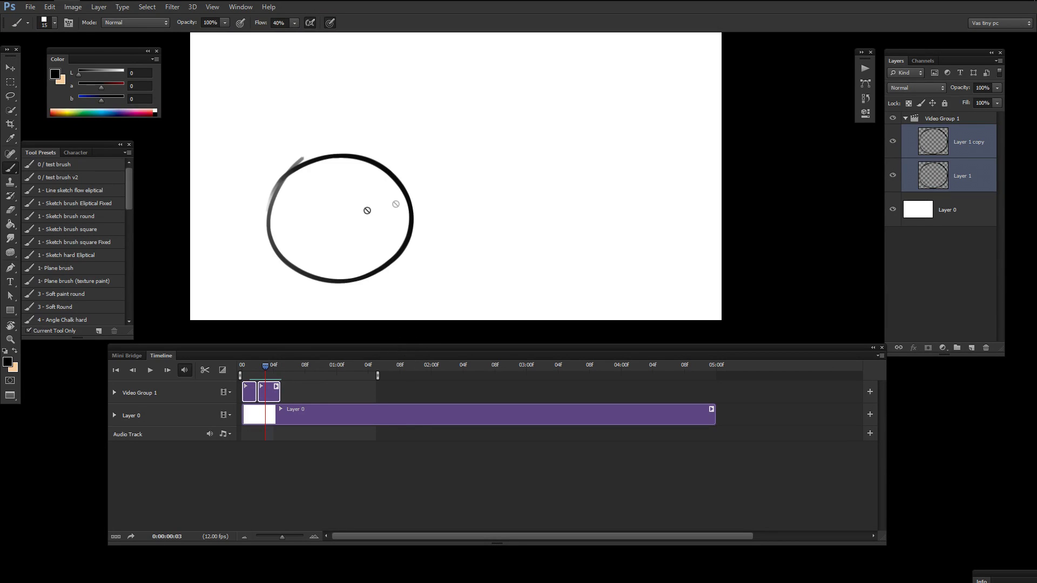
Try to paint on the canvas at 00:03 while both Layer 1 and Layer 1 copy are selected.
{"action": "mouse_move", "coordinate": [266, 366]}
{"action": "left_mouse_down"}
{"action": "mouse_move", "coordinate": [258, 409]}
{"action": "mouse_move", "coordinate": [265, 389]}
{"action": "left_mouse_up"}
{"action": "left_click", "coordinate": [335, 343]}
{"action": "left_click", "coordinate": [517, 222]}
{"action": "left_click", "coordinate": [512, 222]}
{"action": "left_click", "coordinate": [513, 221]}
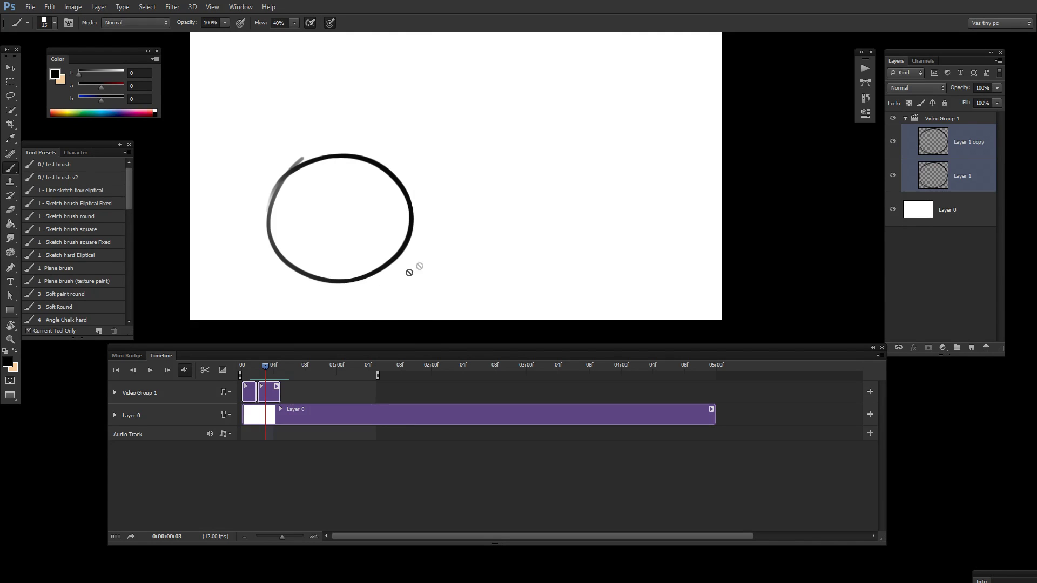
Extend the Layer 1 copy clip to about 01:03 and split it at 00:04, keeping only the last piece selected.
{"action": "key", "text": "Right"}
{"action": "left_click", "coordinate": [323, 387]}
{"action": "left_click_drag", "start_coordinate": [279, 398], "coordinate": [359, 398]}
{"action": "key", "text": "ctrl+k"}
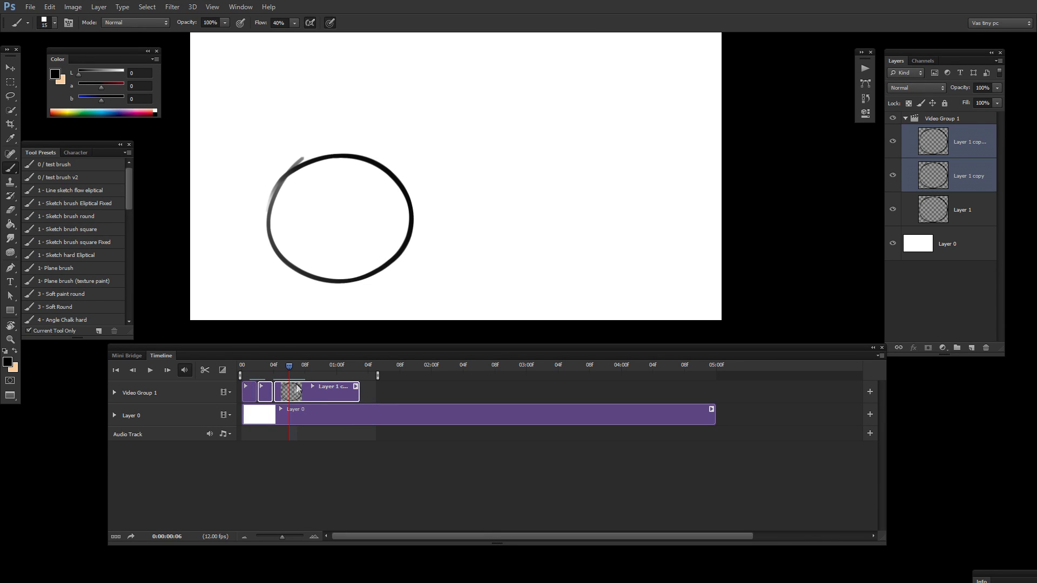
{"action": "left_click", "coordinate": [300, 391]}
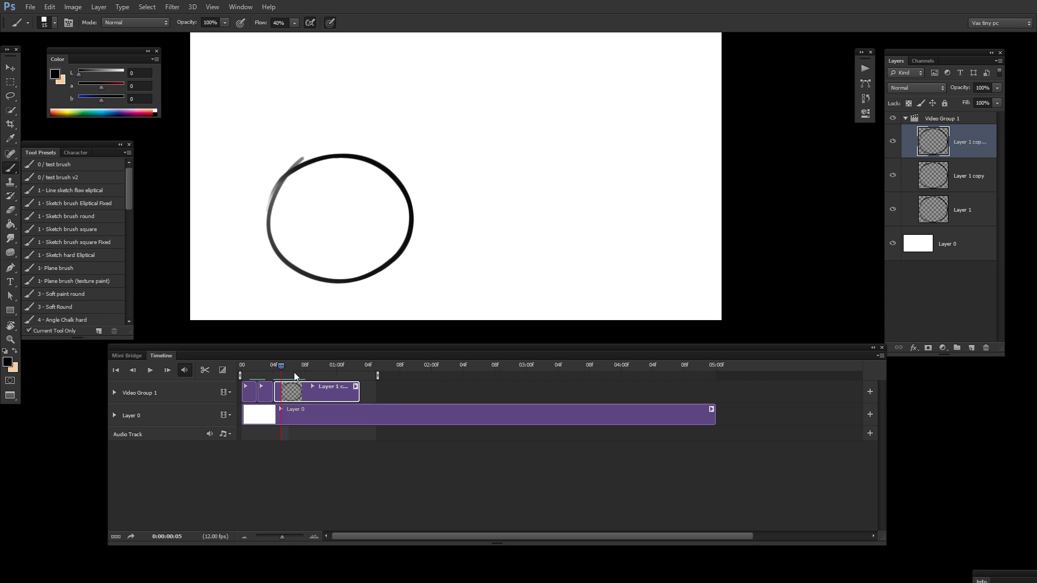
Paint a looping spiral beside the circle at 00:06, then try painting there with the Layer 1 copy clip selected.
{"action": "left_click", "coordinate": [293, 373]}
{"action": "left_click_drag", "start_coordinate": [459, 225], "coordinate": [503, 274]}
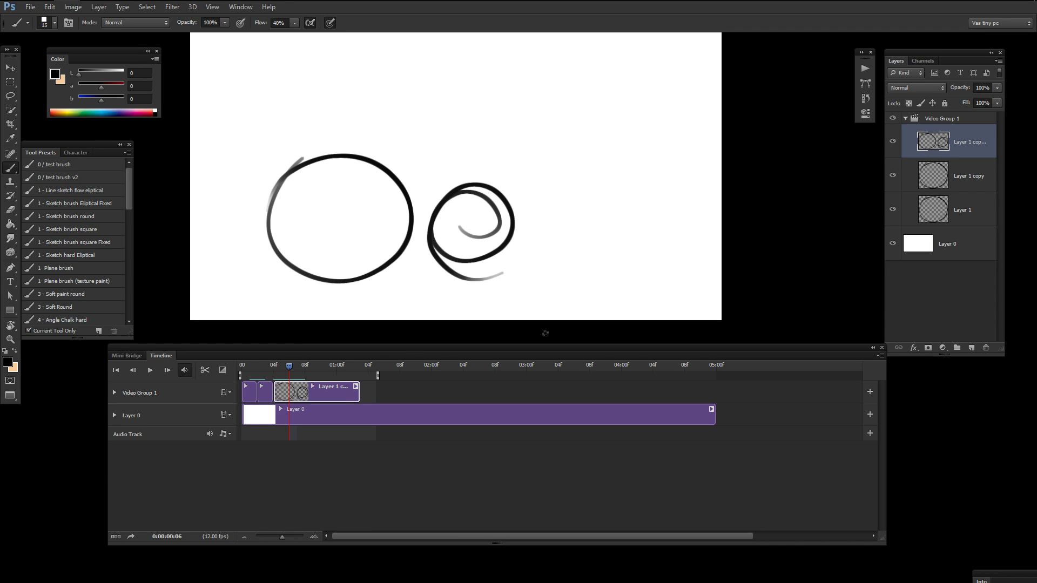
{"action": "left_click", "coordinate": [265, 392]}
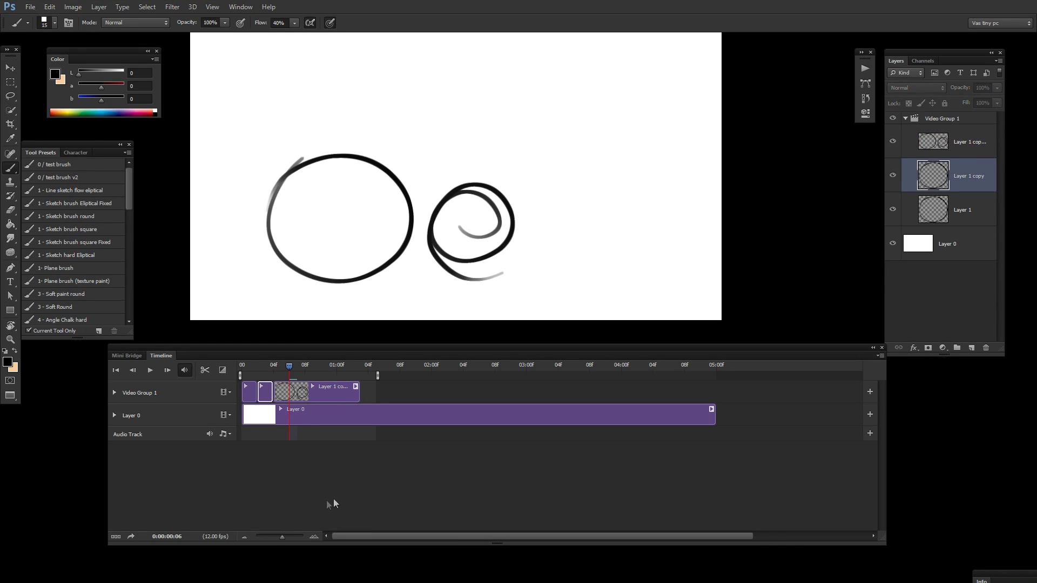
{"action": "left_click", "coordinate": [497, 306]}
{"action": "left_click", "coordinate": [516, 227]}
Split the last clip in Video Group 1 together with Layer 0 at 00:09 with all layers selected.
{"action": "mouse_move", "coordinate": [271, 370]}
{"action": "left_mouse_down"}
{"action": "mouse_move", "coordinate": [290, 372]}
{"action": "mouse_move", "coordinate": [267, 373]}
{"action": "left_mouse_up"}
{"action": "left_click", "coordinate": [278, 365]}
{"action": "left_click", "coordinate": [279, 369]}
{"action": "key", "text": "Right"}
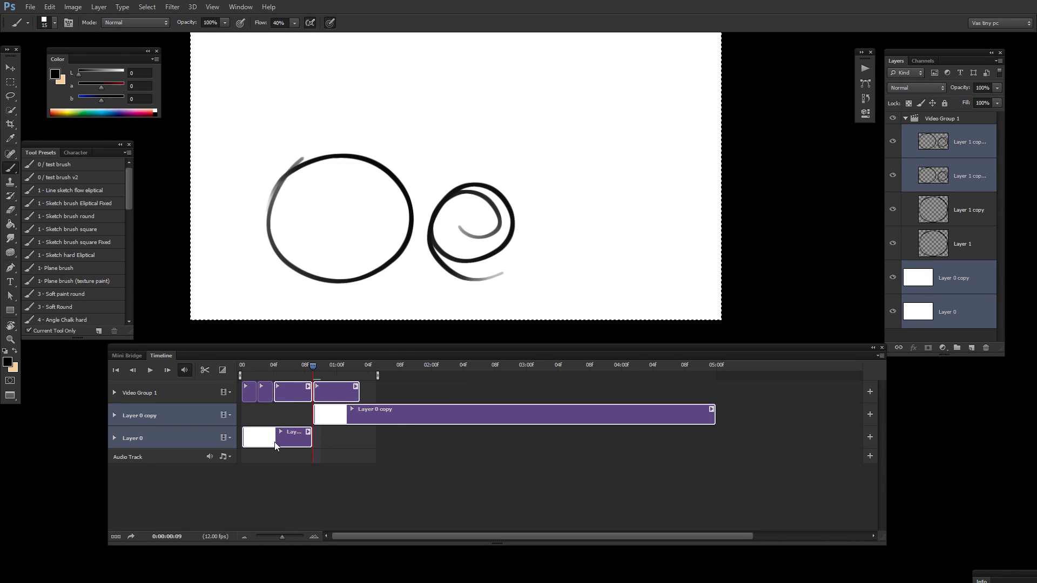
Scrub between 00:08 and 01:10 to examine how the split Video Group 1 and Layer 0 clips show on the canvas.
{"action": "left_click_drag", "start_coordinate": [317, 370], "coordinate": [415, 464]}
{"action": "left_click_drag", "start_coordinate": [415, 366], "coordinate": [400, 366]}
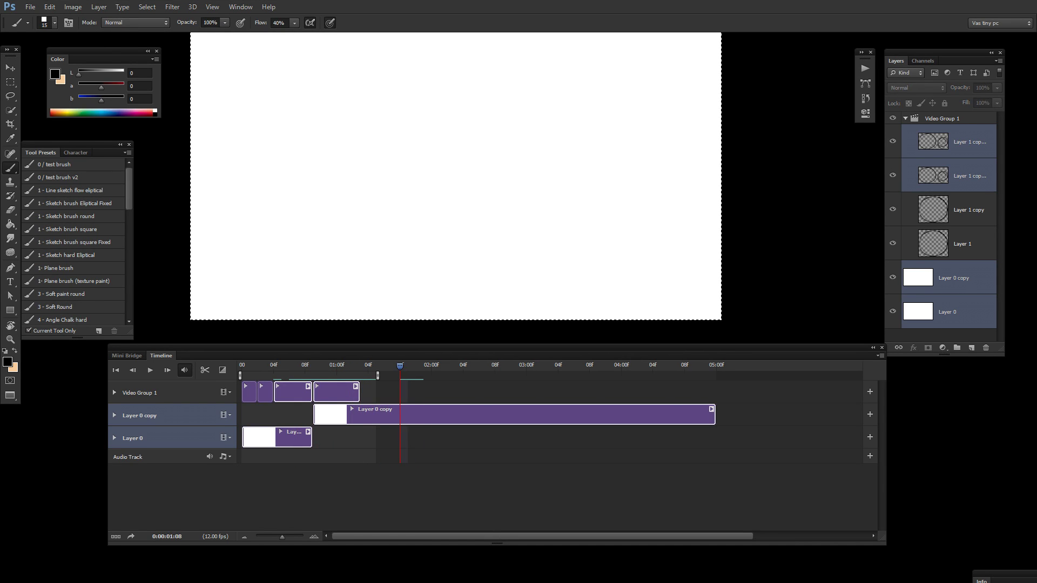
{"action": "key", "text": "ctrl+d"}
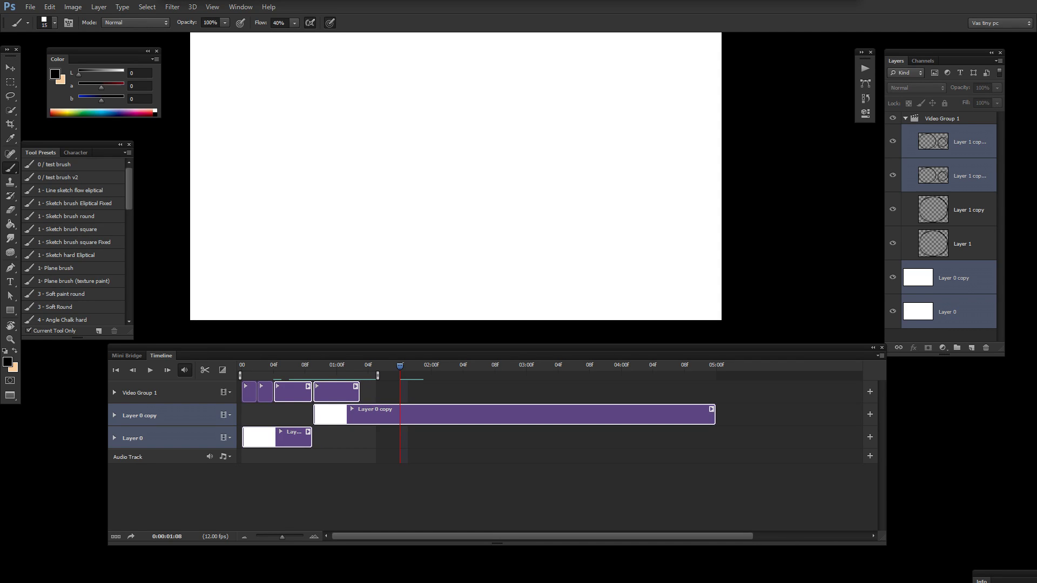
{"action": "left_click", "coordinate": [392, 368]}
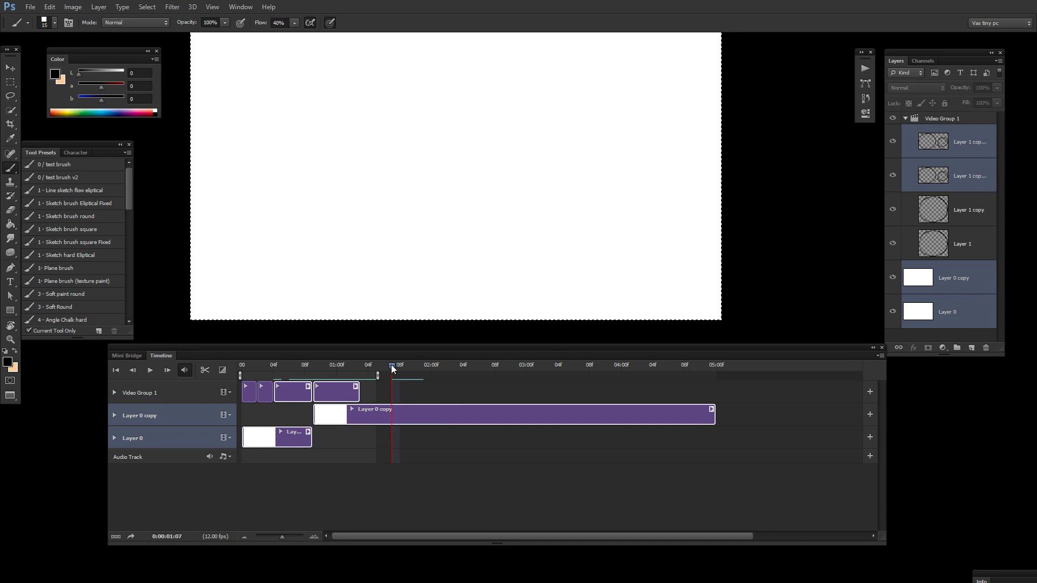
{"action": "left_click_drag", "start_coordinate": [393, 368], "coordinate": [315, 410]}
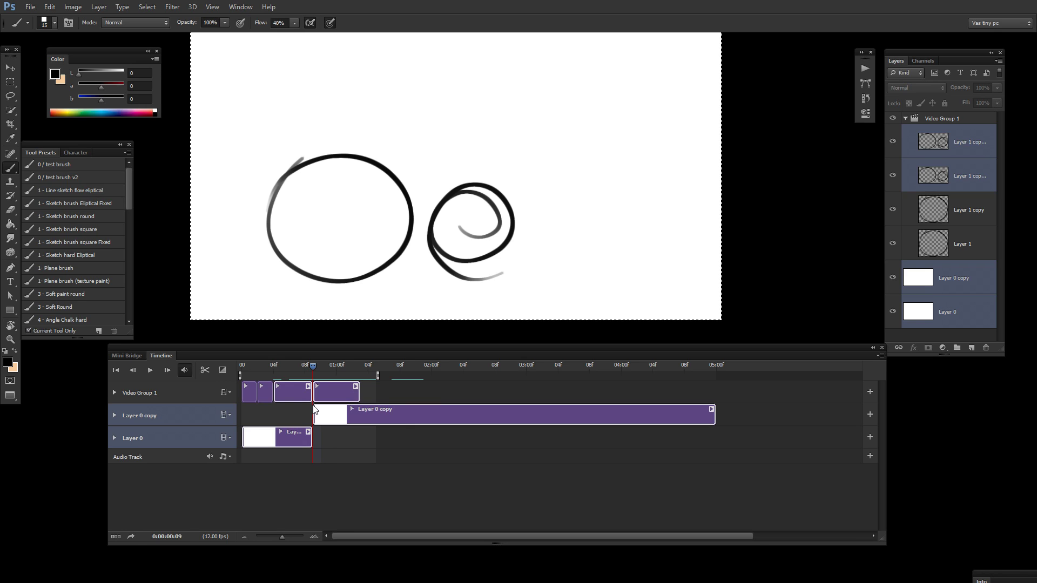
{"action": "left_click_drag", "start_coordinate": [315, 410], "coordinate": [416, 367]}
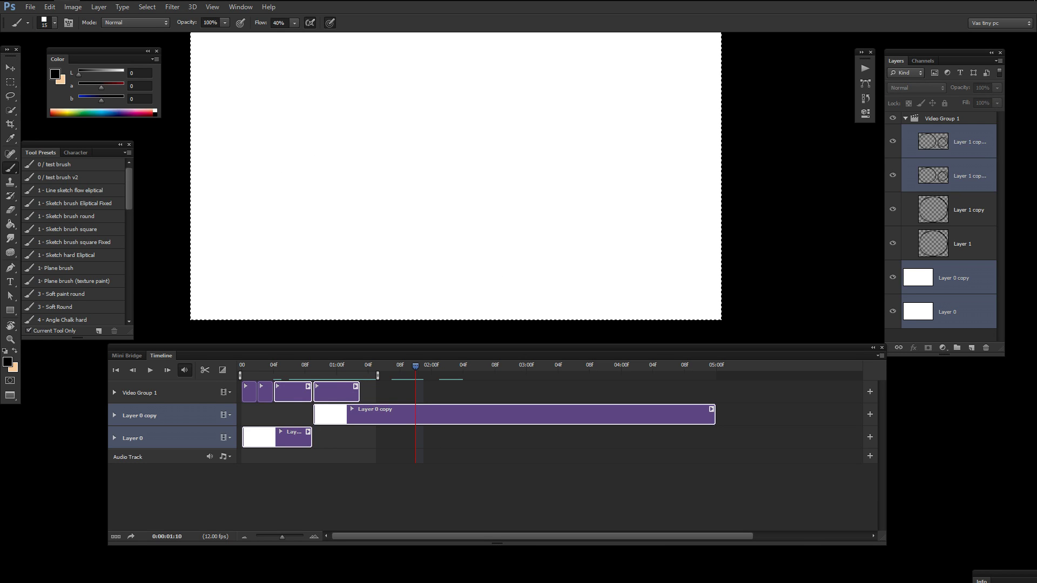
{"action": "left_click_drag", "start_coordinate": [415, 366], "coordinate": [304, 366]}
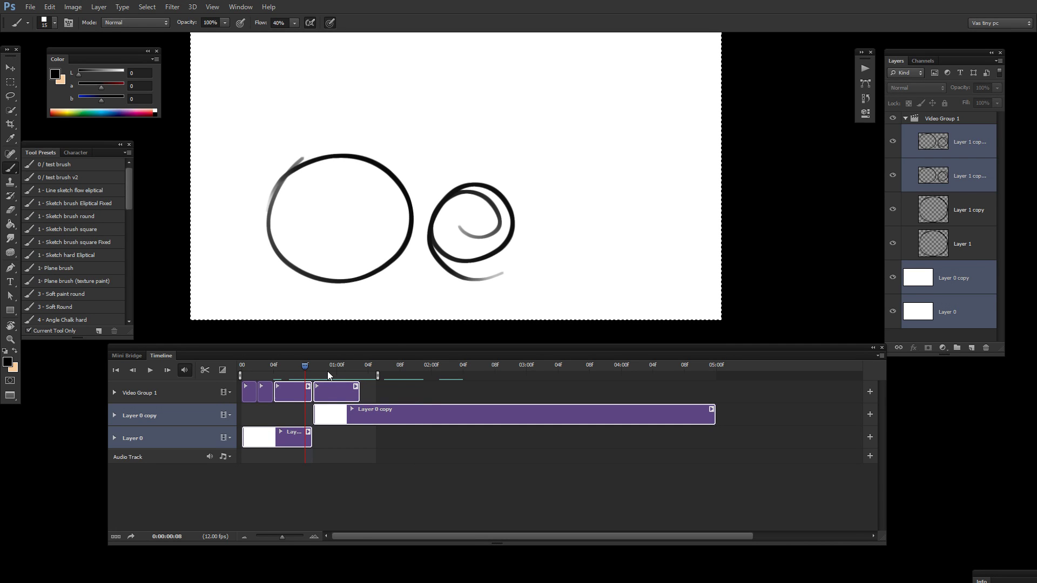
Clear every clip from Video Group 1, restore Layer 0 as a single clip and reposition the Timeline panel.
{"action": "key", "text": "ctrl+e"}
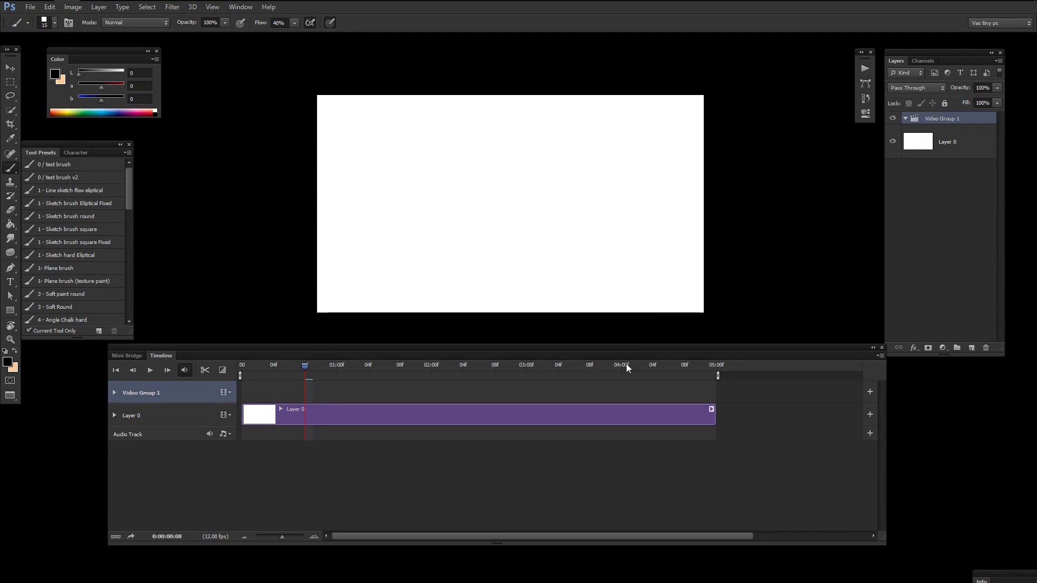
{"action": "left_click_drag", "start_coordinate": [497, 355], "coordinate": [518, 331]}
{"action": "left_click", "coordinate": [382, 470]}
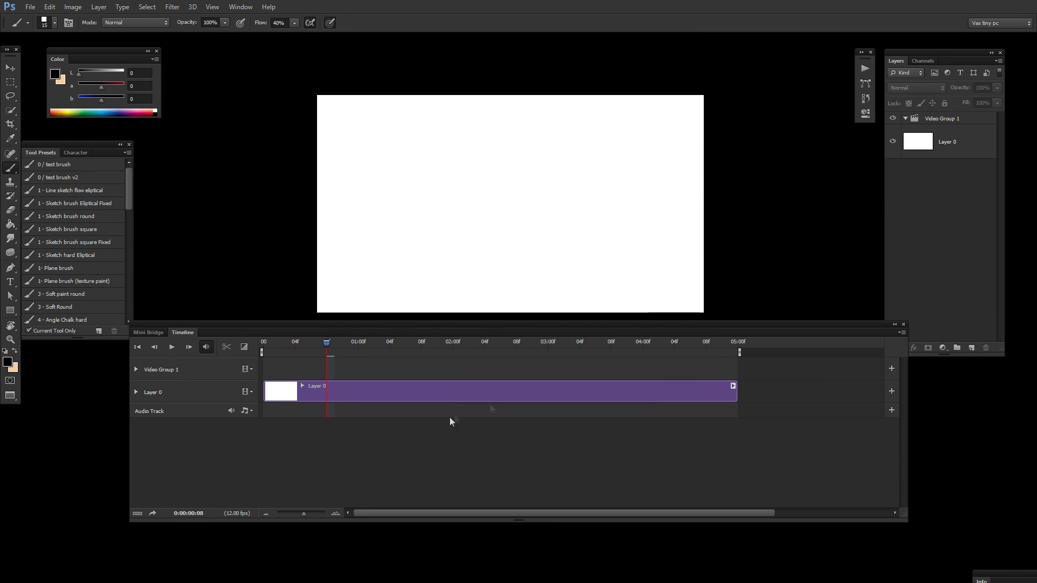
Check the timeline frame rate setting and close it without changes.
{"action": "left_click", "coordinate": [902, 335]}
{"action": "left_click", "coordinate": [957, 501]}
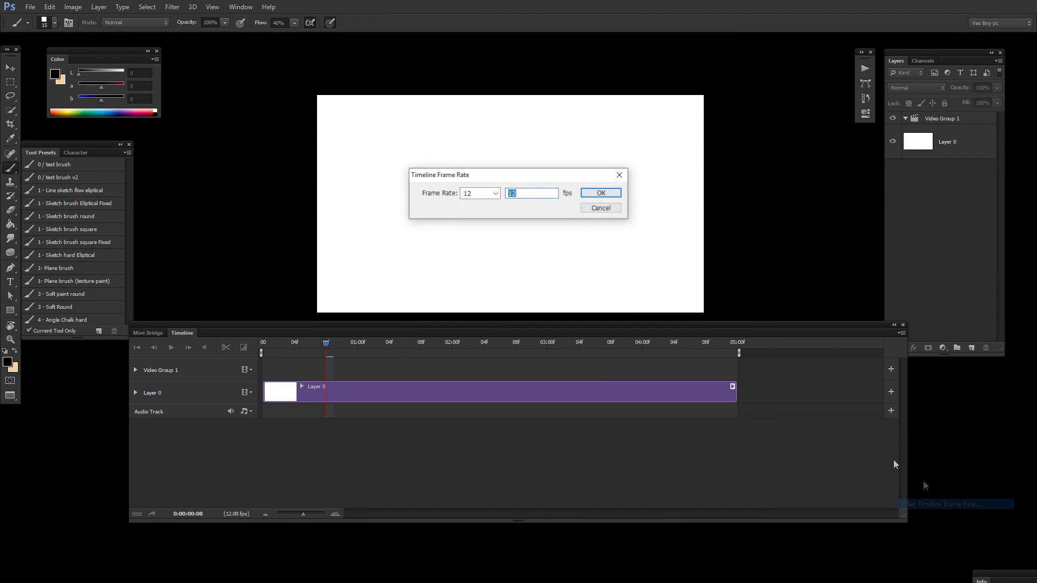
{"action": "left_click", "coordinate": [602, 208]}
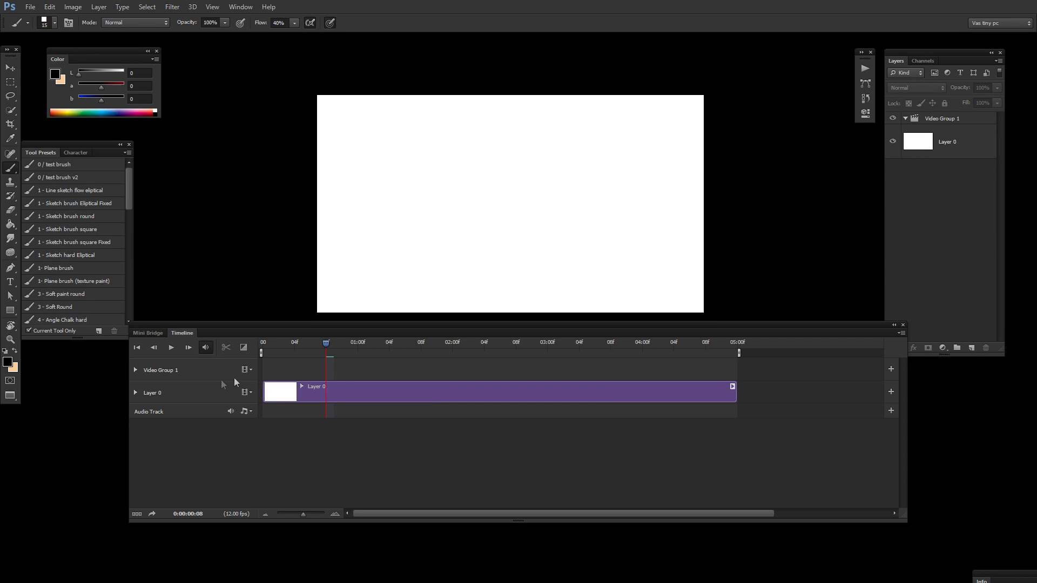
Add one new layer above Video Group 1, shift its clip to the timeline's start, and add another layer inside the group.
{"action": "left_click", "coordinate": [201, 372]}
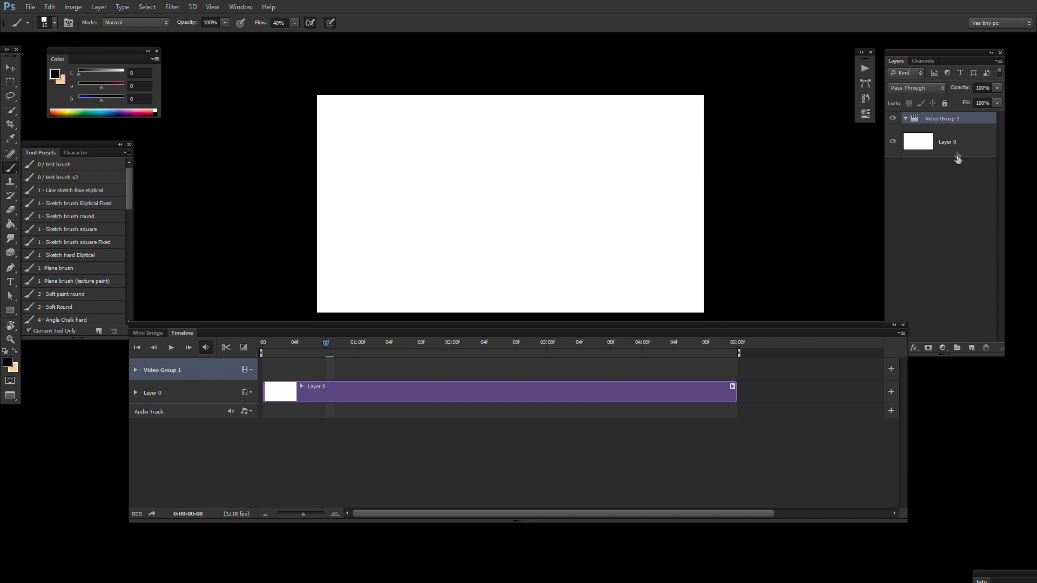
{"action": "left_click", "coordinate": [957, 149]}
{"action": "key", "text": "ctrl+shift+alt+n"}
{"action": "left_click_drag", "start_coordinate": [941, 145], "coordinate": [946, 113]}
{"action": "left_click_drag", "start_coordinate": [371, 365], "coordinate": [300, 371]}
{"action": "left_click", "coordinate": [298, 401]}
{"action": "key", "text": "ctrl+shift+alt+n"}
Split the clips of both new layers together at 00:08, about 01:01 and 01:07.
{"action": "mouse_move", "coordinate": [383, 371]}
{"action": "left_mouse_down"}
{"action": "mouse_move", "coordinate": [375, 425]}
{"action": "mouse_move", "coordinate": [385, 407]}
{"action": "mouse_move", "coordinate": [327, 390]}
{"action": "left_mouse_up"}
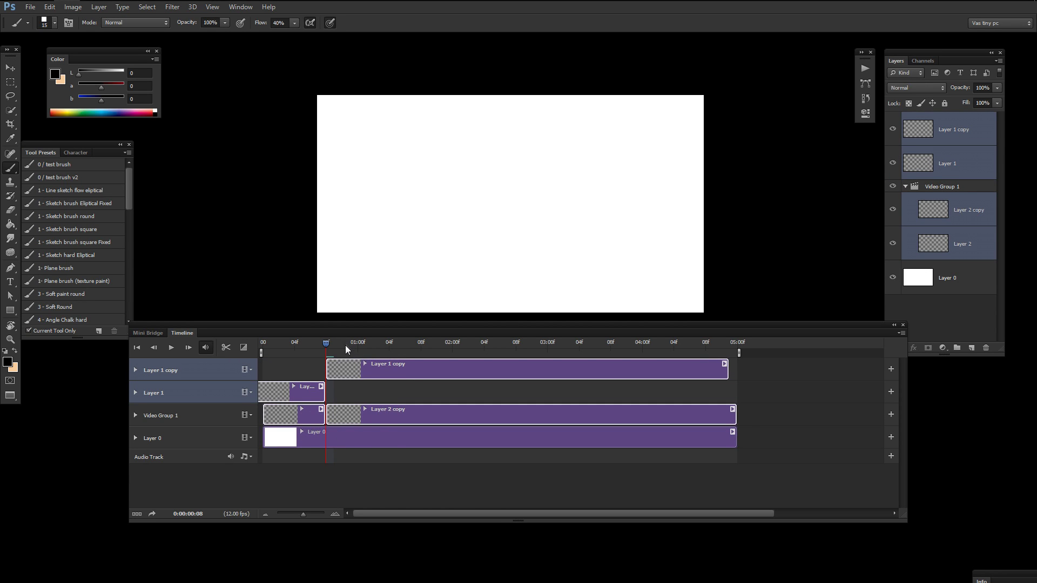
{"action": "left_click_drag", "start_coordinate": [345, 349], "coordinate": [412, 347]}
{"action": "key", "text": "ctrl+k"}
{"action": "key", "text": "ctrl+k"}
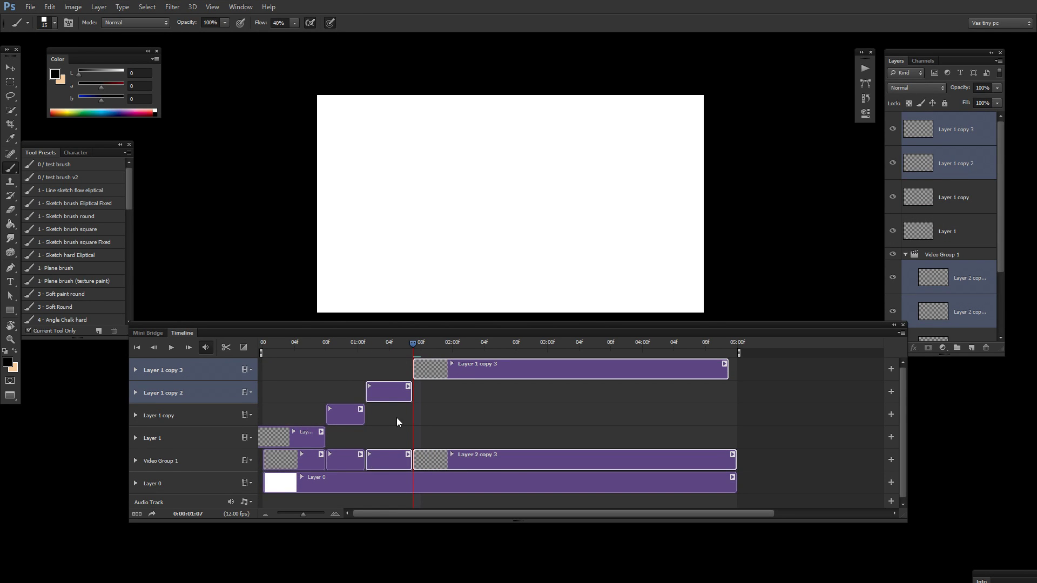
Undo the splits and the layer added inside Video Group 1, keeping only Layer 1 above the group.
{"action": "key", "text": "ctrl+alt+z"}
{"action": "key", "text": "ctrl+alt+z"}
{"action": "key", "text": "ctrl+alt+z"}
{"action": "key", "text": "ctrl+alt+z"}
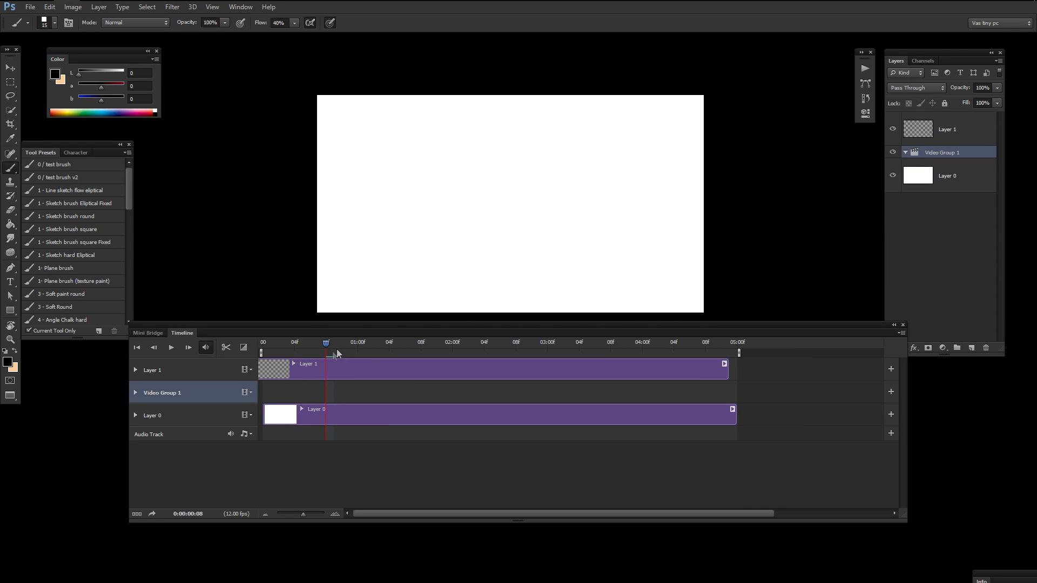
{"action": "key", "text": "ctrl+alt+z"}
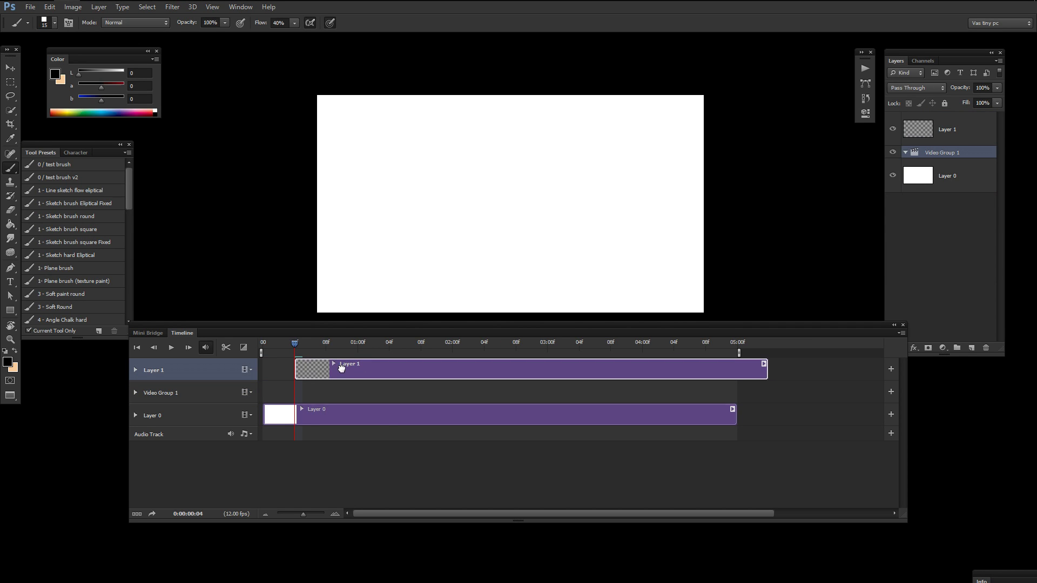
{"action": "key", "text": "ctrl+alt+z"}
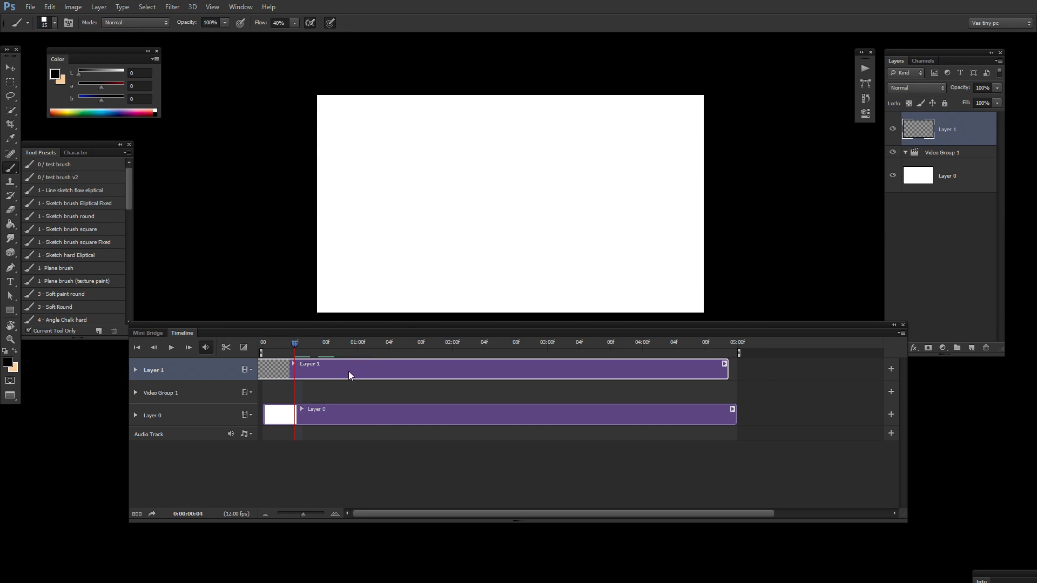
Split the Layer 1 clip at 00:04, try moving the second piece onto the first piece's track, and undo it.
{"action": "key", "text": "ctrl+k"}
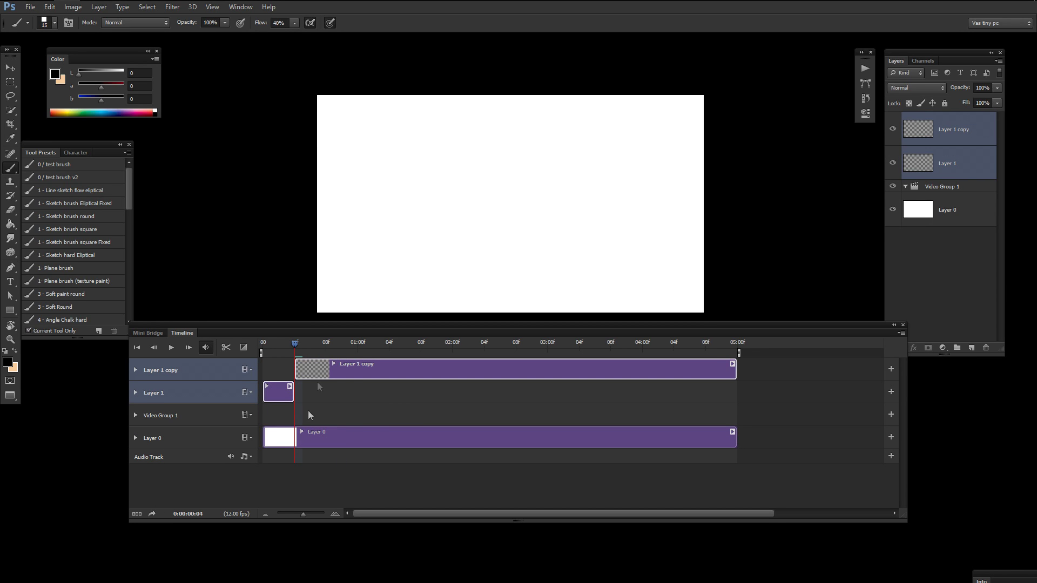
{"action": "mouse_move", "coordinate": [335, 367]}
{"action": "left_mouse_down"}
{"action": "mouse_move", "coordinate": [328, 385]}
{"action": "mouse_move", "coordinate": [345, 375]}
{"action": "mouse_move", "coordinate": [335, 388]}
{"action": "left_mouse_up"}
{"action": "key", "text": "ctrl+alt+z"}
{"action": "key", "text": "ctrl+alt+z"}
{"action": "key", "text": "ctrl+alt+z"}
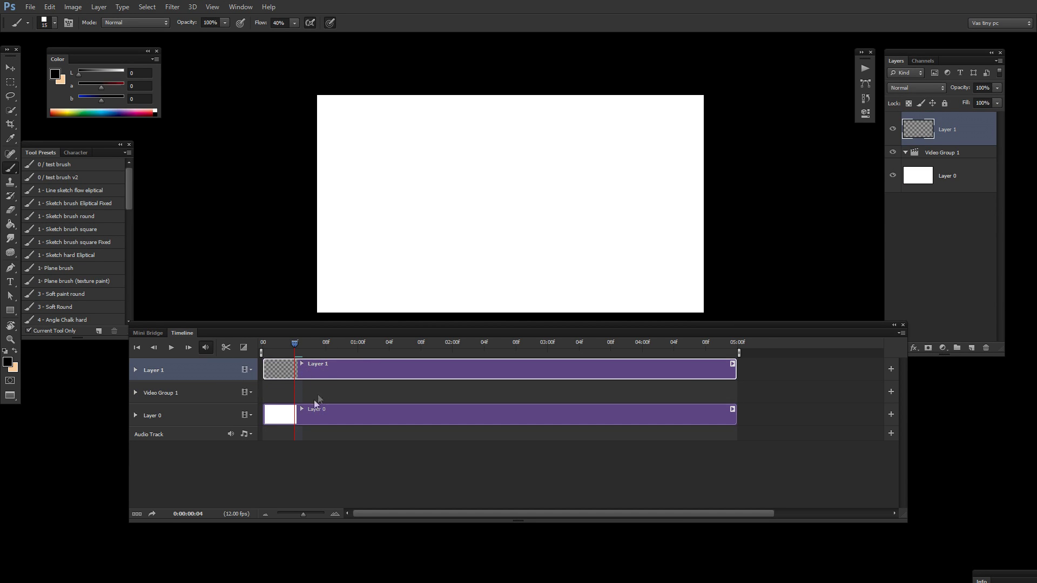
Add Layer 2 and Layer 3 starting at 00:04 and try splitting all three layers together at 01:00.
{"action": "key", "text": "ctrl+shift+alt+n"}
{"action": "key", "text": "ctrl+shift+alt+n"}
{"action": "left_click_drag", "start_coordinate": [341, 342], "coordinate": [357, 344]}
{"action": "left_click", "coordinate": [371, 415], "text": "shift"}
{"action": "left_click", "coordinate": [385, 389], "text": "shift"}
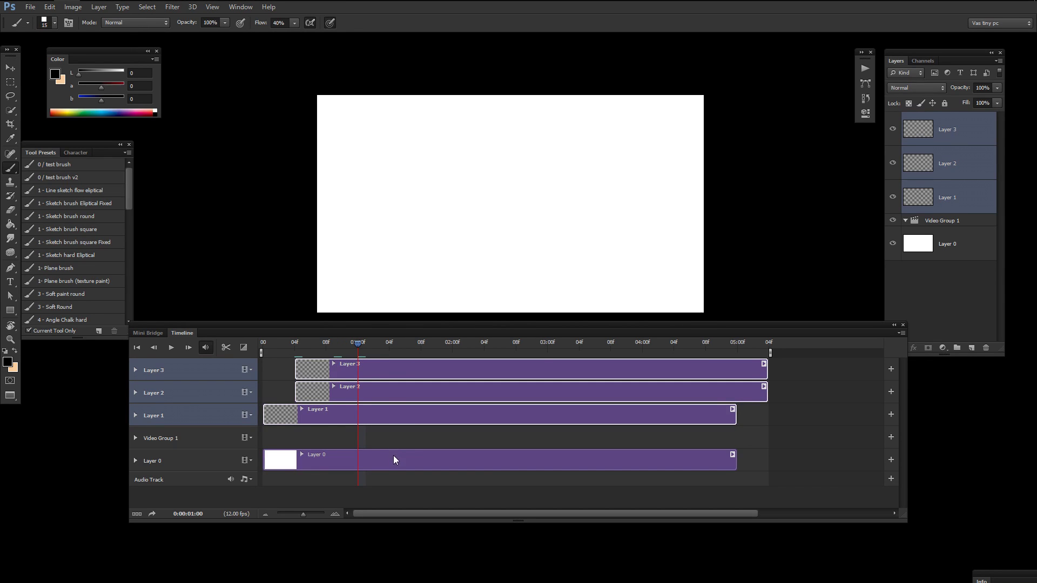
{"action": "key", "text": "ctrl+k"}
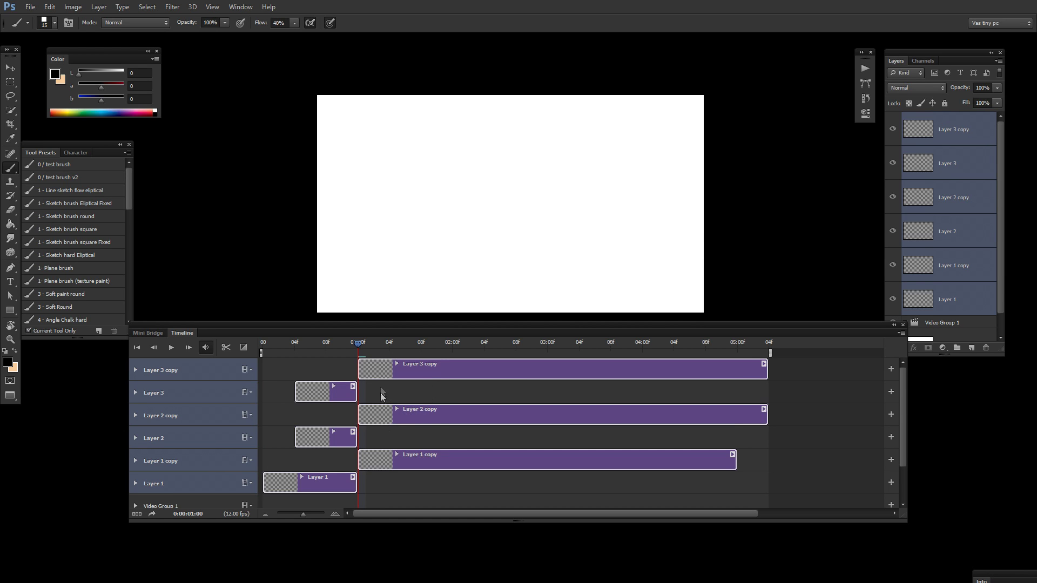
{"action": "key", "text": "ctrl+z"}
Delete Layer 1, Layer 2 and Layer 3 from above Video Group 1.
{"action": "left_click", "coordinate": [411, 392]}
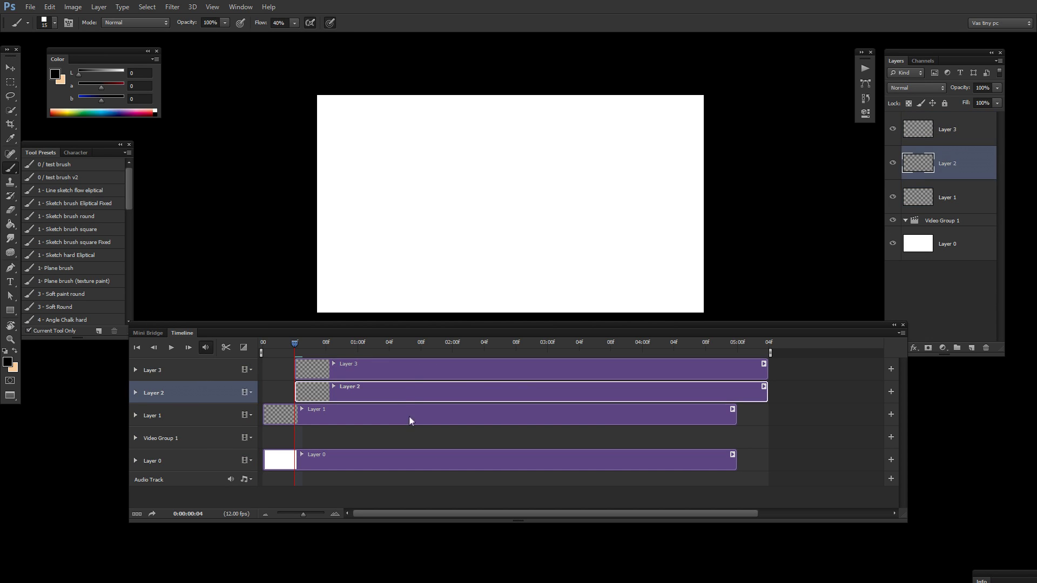
{"action": "left_click", "coordinate": [409, 417]}
{"action": "left_click", "coordinate": [429, 372], "text": "shift"}
{"action": "key", "text": "Delete"}
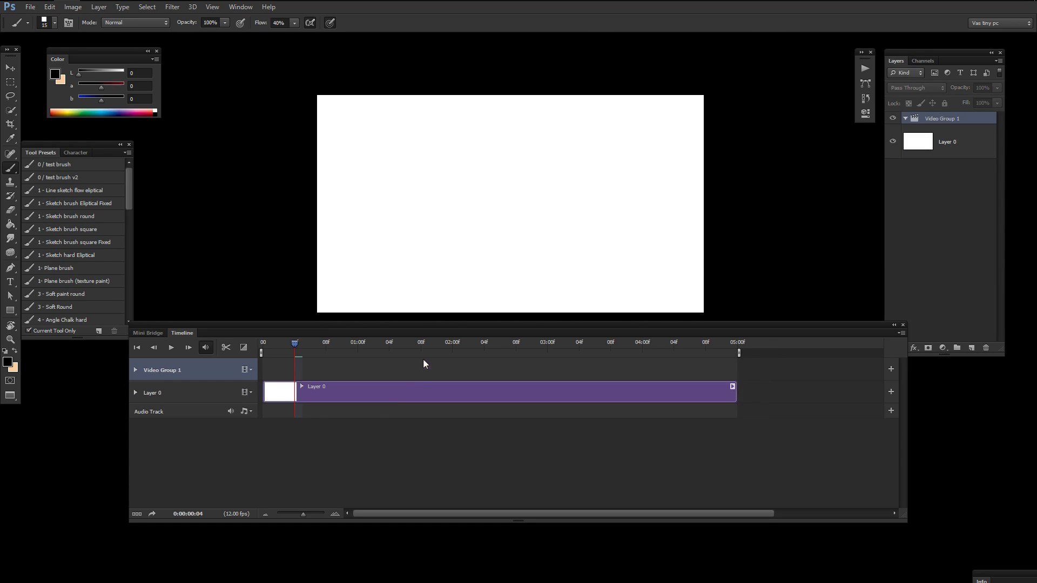
Add a new layer inside Video Group 1 and draw a round smiley face on it with the 1 - Sketch brush square preset.
{"action": "key", "text": "ctrl+shift+alt+n"}
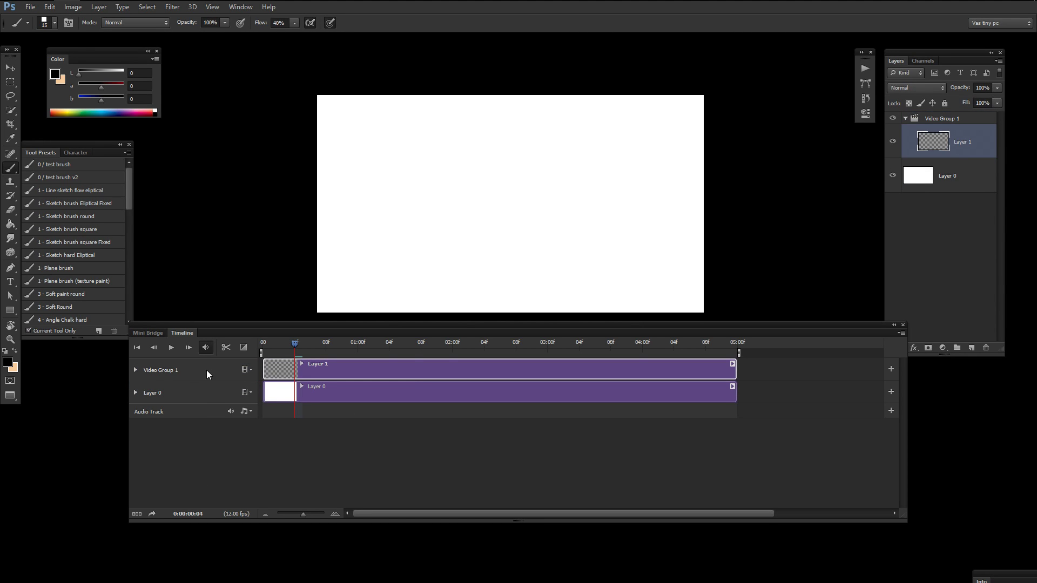
{"action": "left_click", "coordinate": [73, 229]}
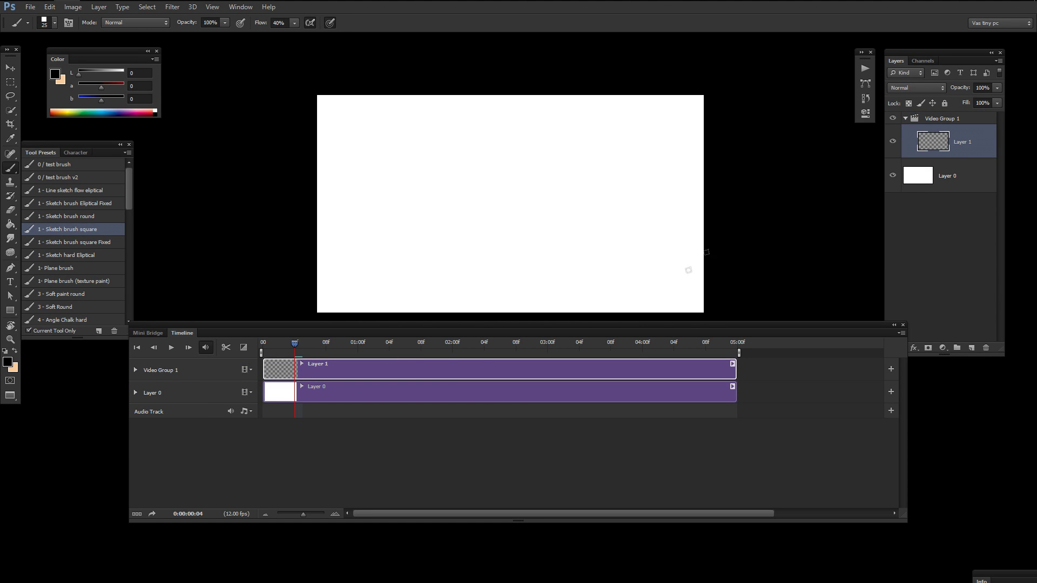
{"action": "mouse_move", "coordinate": [477, 259]}
{"action": "left_mouse_down"}
{"action": "mouse_move", "coordinate": [427, 196]}
{"action": "mouse_move", "coordinate": [408, 226]}
{"action": "left_mouse_up"}
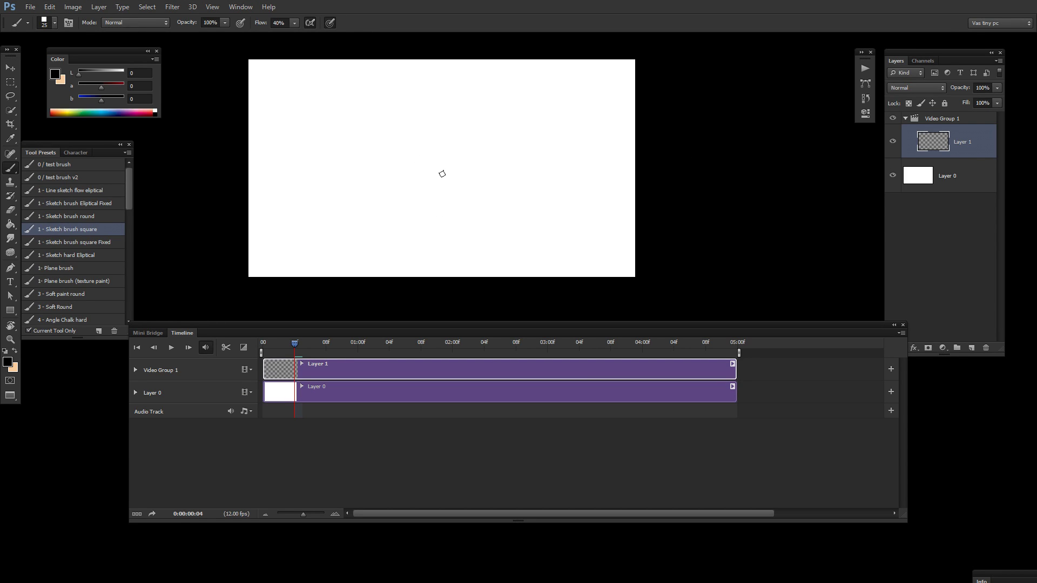
{"action": "key", "text": "bracketleft"}
{"action": "mouse_move", "coordinate": [409, 120]}
{"action": "left_mouse_down"}
{"action": "mouse_move", "coordinate": [447, 213]}
{"action": "mouse_move", "coordinate": [474, 148]}
{"action": "left_mouse_up"}
{"action": "key", "text": "ctrl+z"}
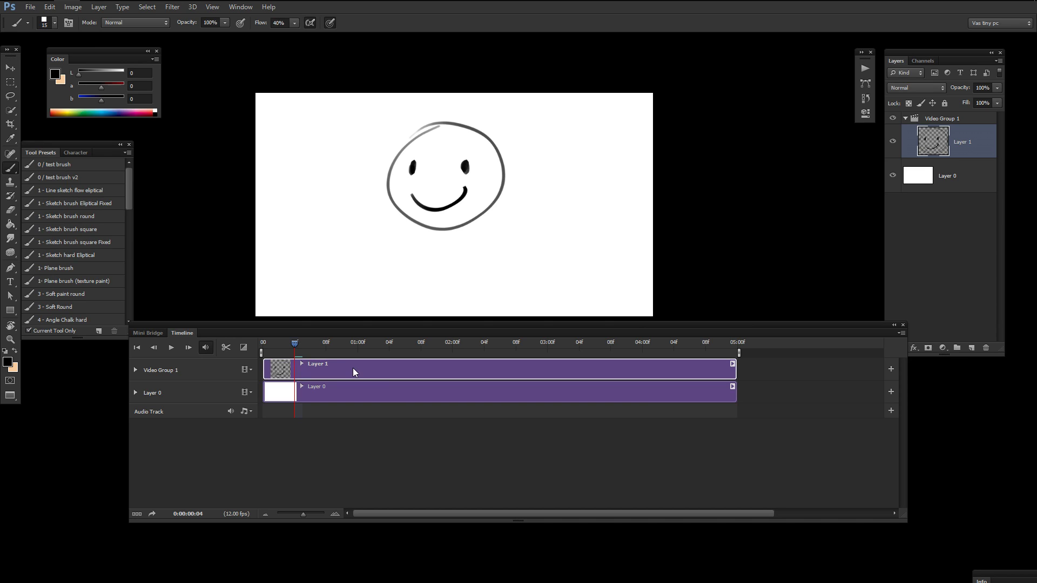
Split the smiley clip at 01:03 and replace the smile in the second piece with an open frowning mouth.
{"action": "left_click", "coordinate": [382, 343]}
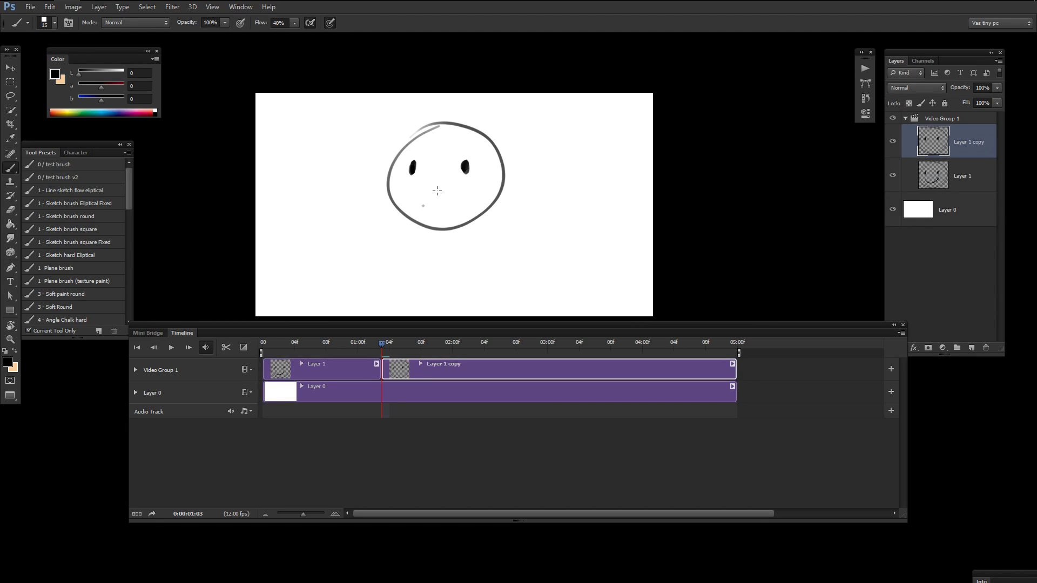
{"action": "left_click_drag", "start_coordinate": [468, 207], "coordinate": [422, 207]}
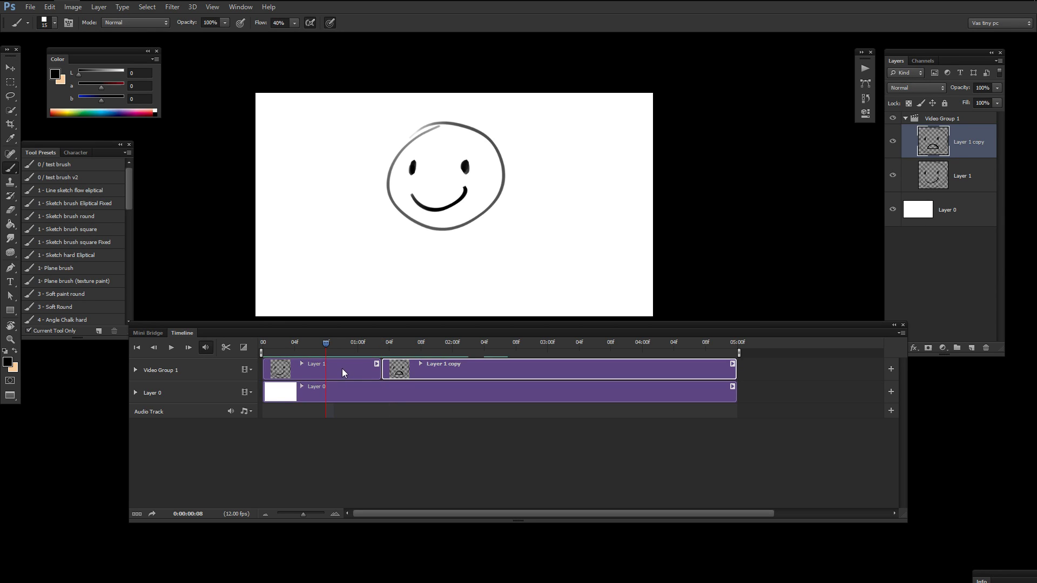
Split the Layer 1 smiley clip again at about 00:10 and select only its second piece.
{"action": "left_click", "coordinate": [342, 368]}
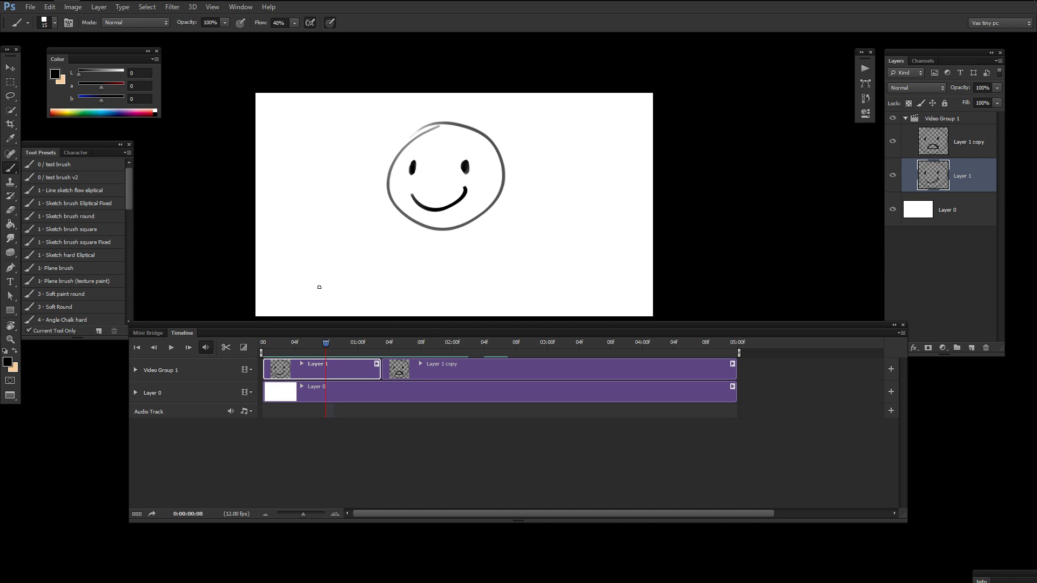
{"action": "left_click_drag", "start_coordinate": [327, 354], "coordinate": [341, 390]}
{"action": "left_click", "coordinate": [226, 348]}
{"action": "left_click", "coordinate": [360, 372]}
Squash the smiley face in the middle clip vertically from its upper edge with Free Transform.
{"action": "left_click_drag", "start_coordinate": [326, 346], "coordinate": [358, 358]}
{"action": "key", "text": "ctrl+t"}
{"action": "left_click_drag", "start_coordinate": [446, 122], "coordinate": [447, 144]}
{"action": "key", "text": "Return"}
Play the animation from near the start to check the transitions between the three face clips.
{"action": "left_click_drag", "start_coordinate": [378, 347], "coordinate": [302, 346]}
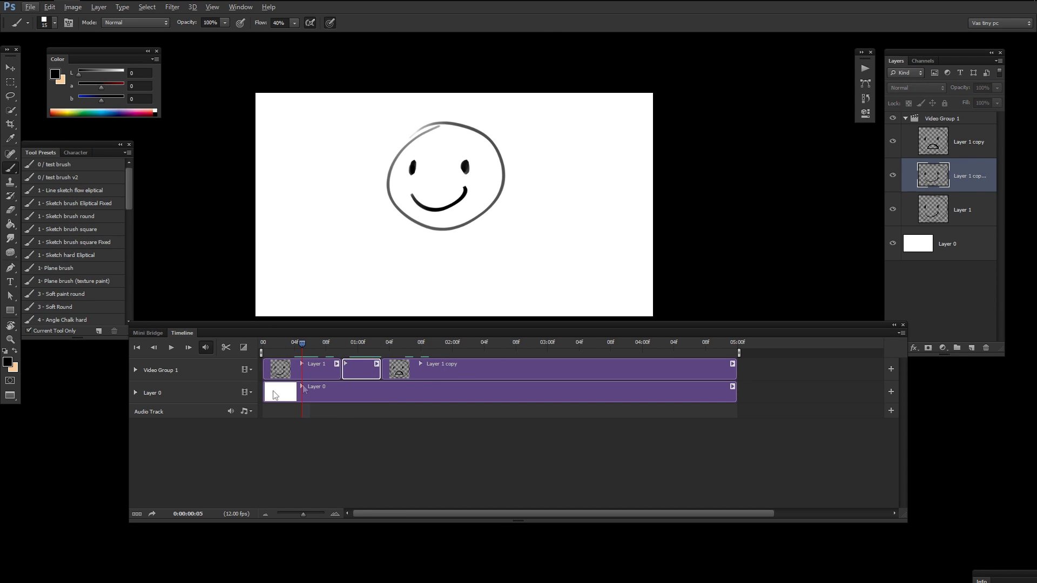
{"action": "left_click", "coordinate": [171, 348]}
{"action": "left_click_drag", "start_coordinate": [423, 344], "coordinate": [293, 350]}
{"action": "key", "text": "space"}
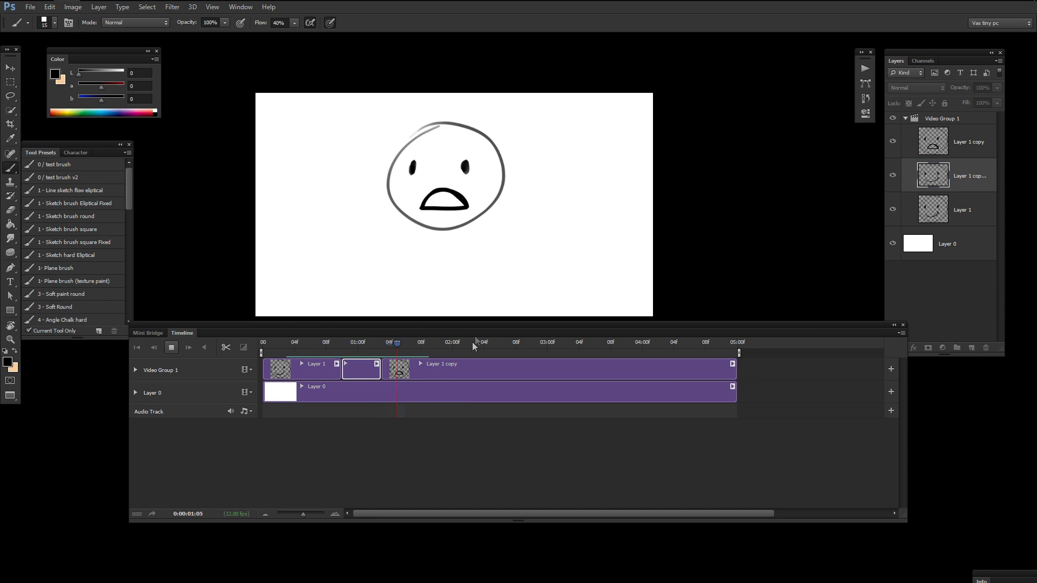
{"action": "key", "text": "space"}
Shorten the first face clip to end at 00:04 and the squashed face clip to about two frames.
{"action": "left_click_drag", "start_coordinate": [380, 344], "coordinate": [310, 372]}
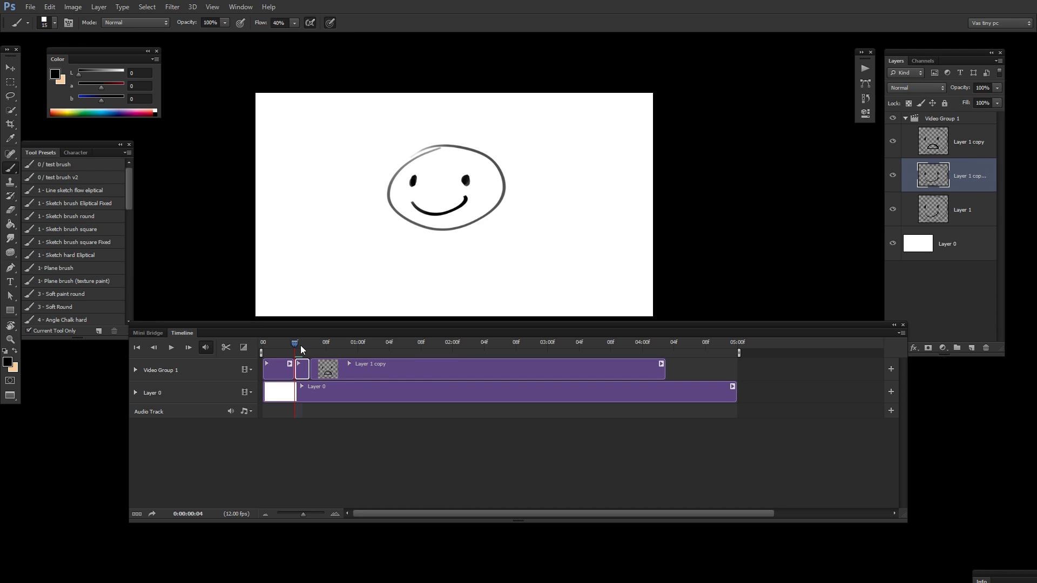
Play and scrub the animation to check the retimed face clips, and look through the timeline's options.
{"action": "key", "text": "space"}
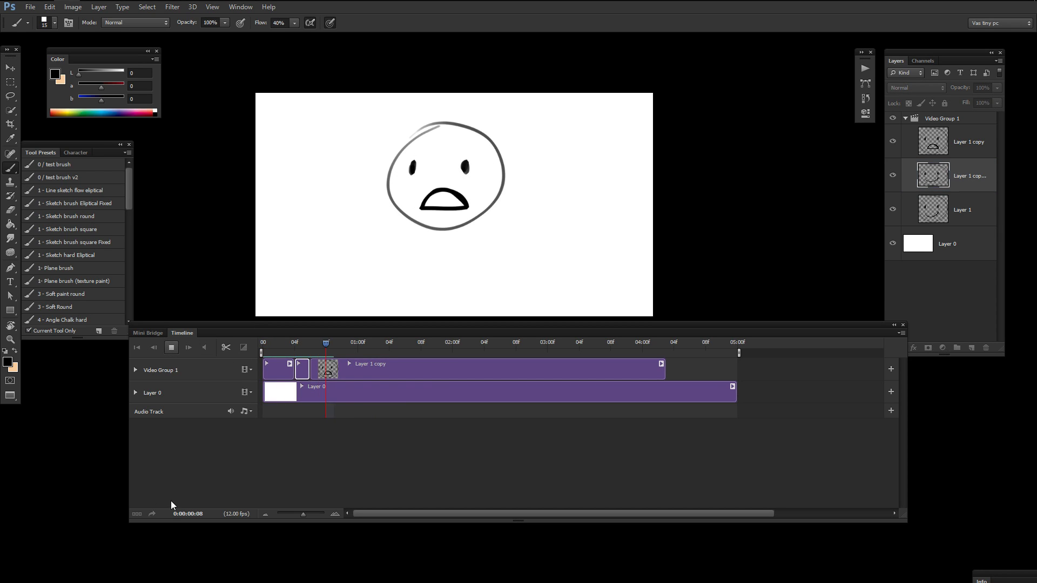
{"action": "key", "text": "space"}
{"action": "left_click_drag", "start_coordinate": [407, 350], "coordinate": [265, 360]}
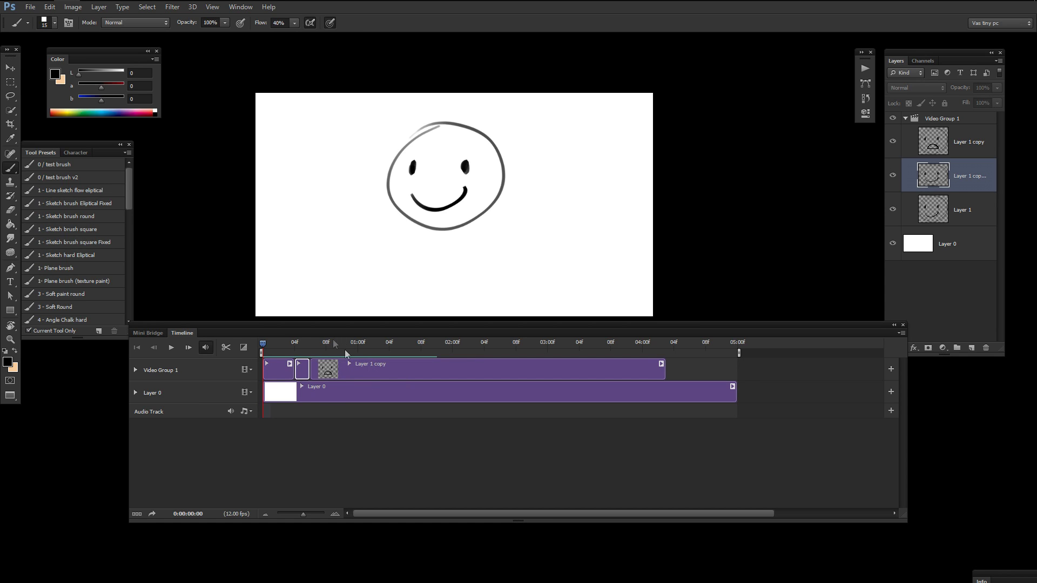
{"action": "left_click", "coordinate": [390, 348]}
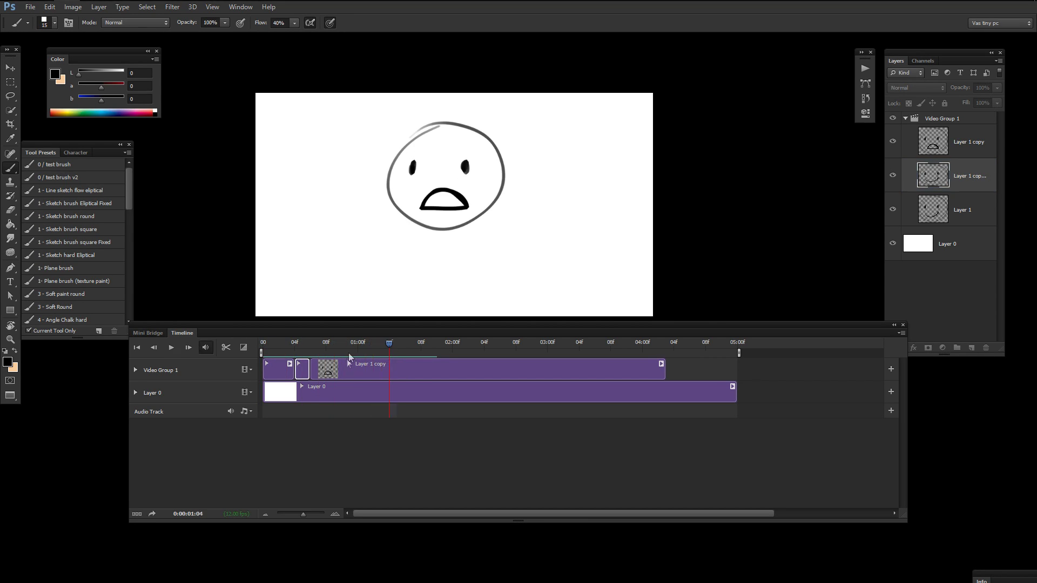
{"action": "left_click", "coordinate": [265, 352]}
{"action": "left_click", "coordinate": [901, 333]}
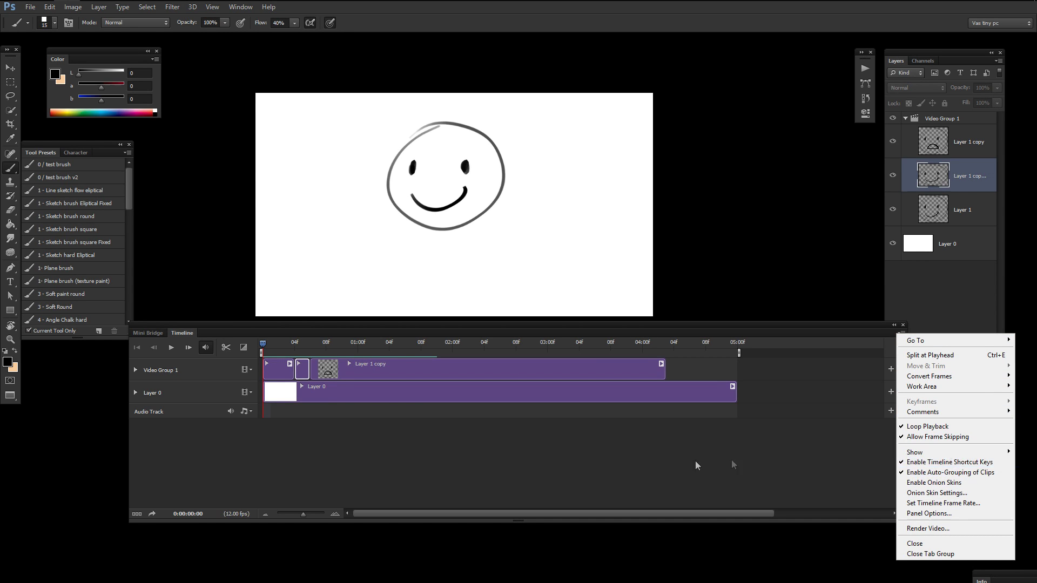
{"action": "left_click", "coordinate": [667, 467]}
Replay the animation from the first frame to judge the timing of the squashed face transition.
{"action": "left_click_drag", "start_coordinate": [306, 351], "coordinate": [240, 456]}
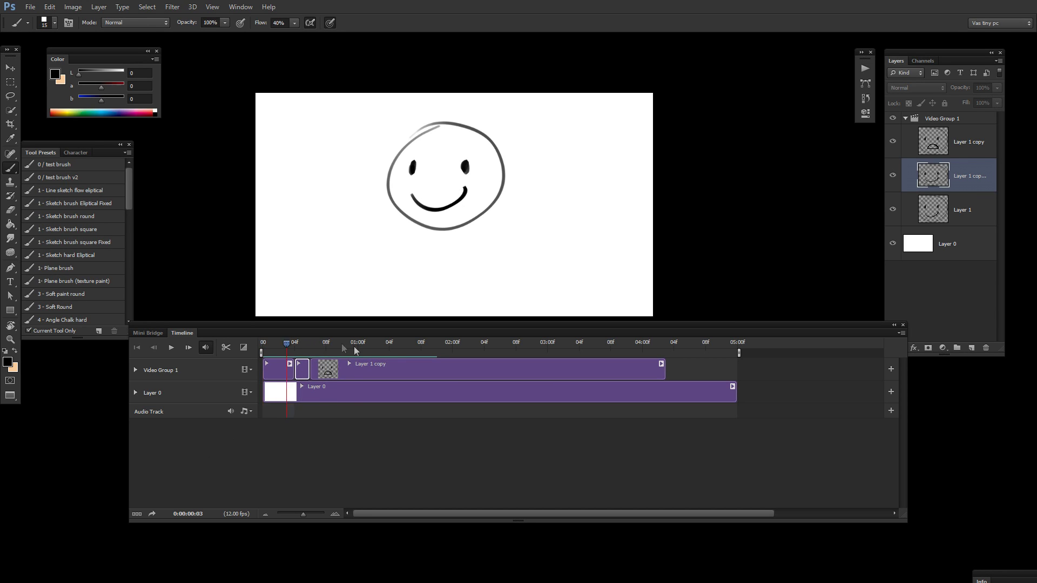
{"action": "key", "text": "Home"}
{"action": "key", "text": "space"}
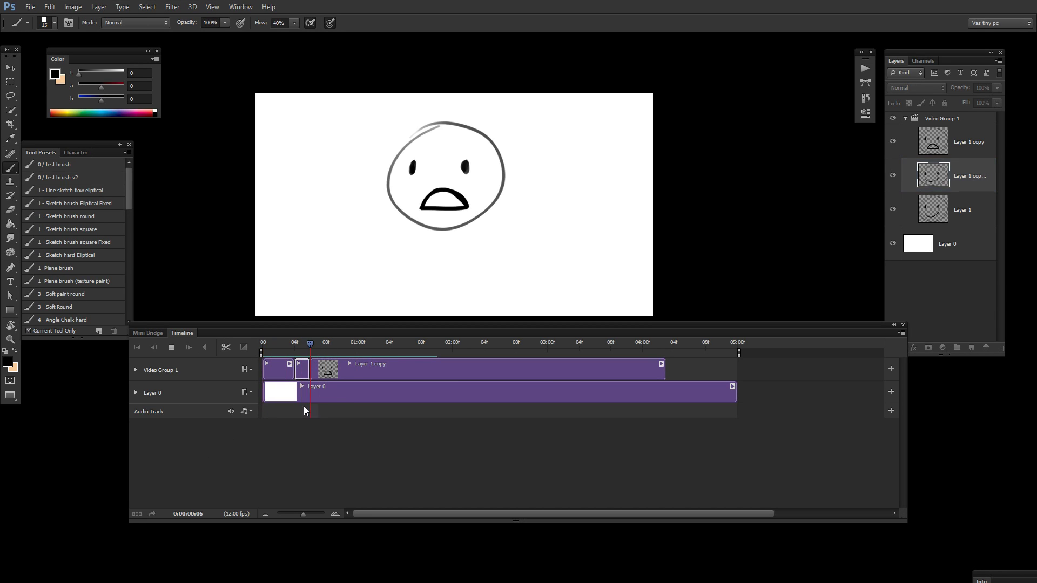
{"action": "key", "text": "space"}
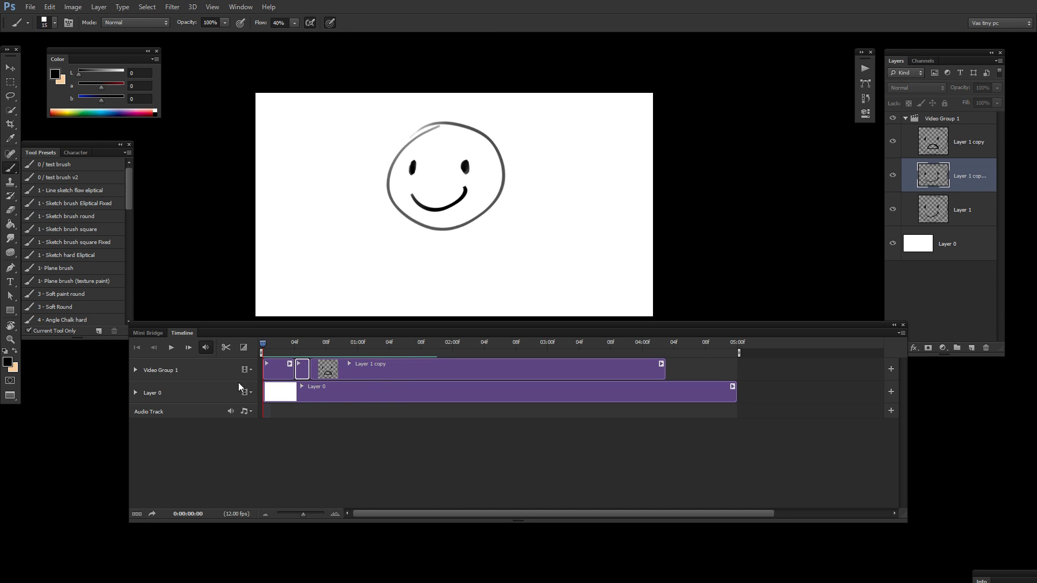
{"action": "key", "text": "space"}
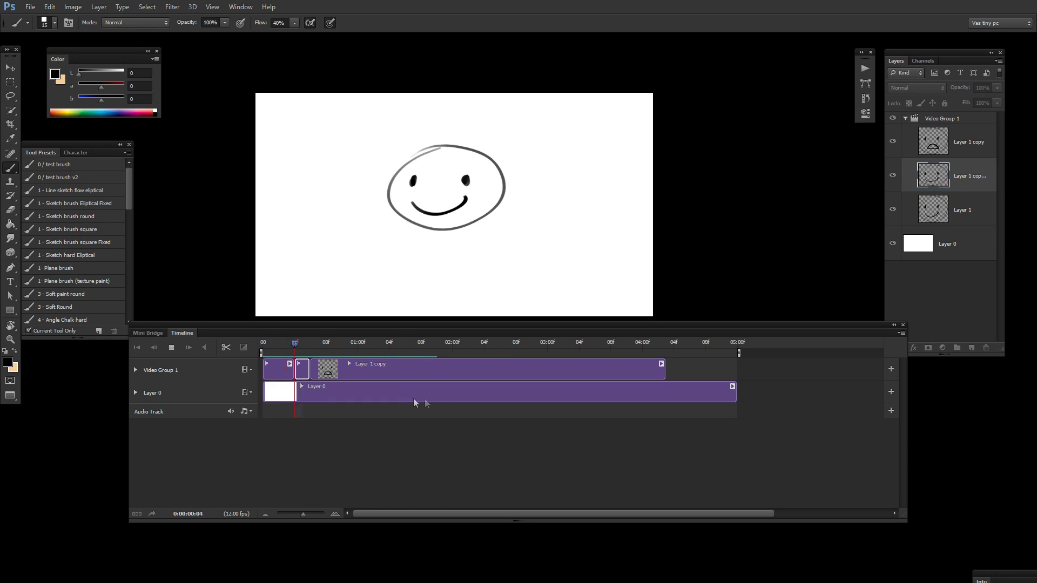
{"action": "key", "text": "space"}
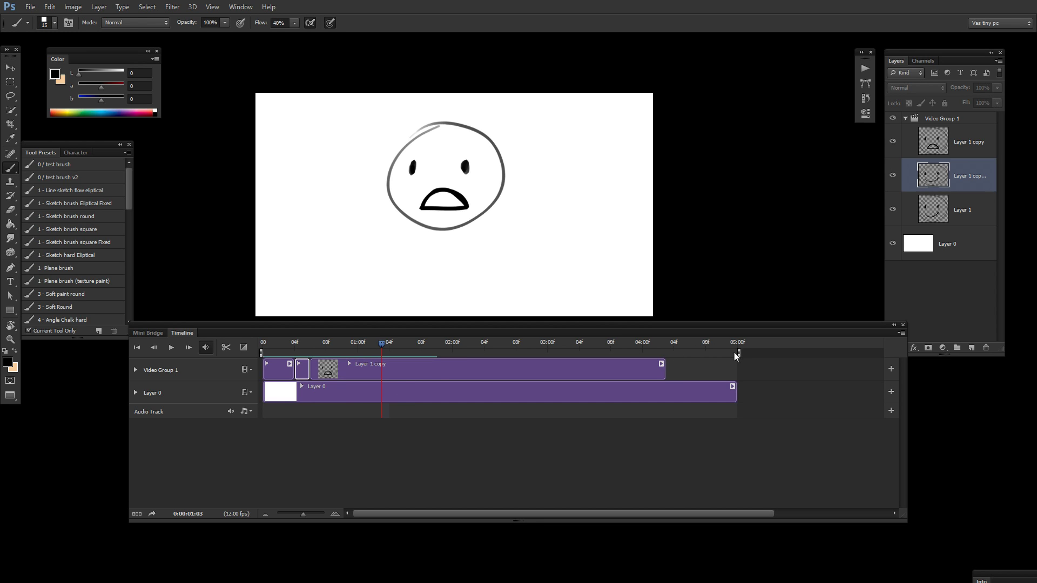
Shorten the timeline's work area to end at about 01:02 and play the loop.
{"action": "left_click_drag", "start_coordinate": [739, 354], "coordinate": [377, 400]}
{"action": "left_click_drag", "start_coordinate": [375, 354], "coordinate": [383, 354]}
{"action": "key", "text": "space"}
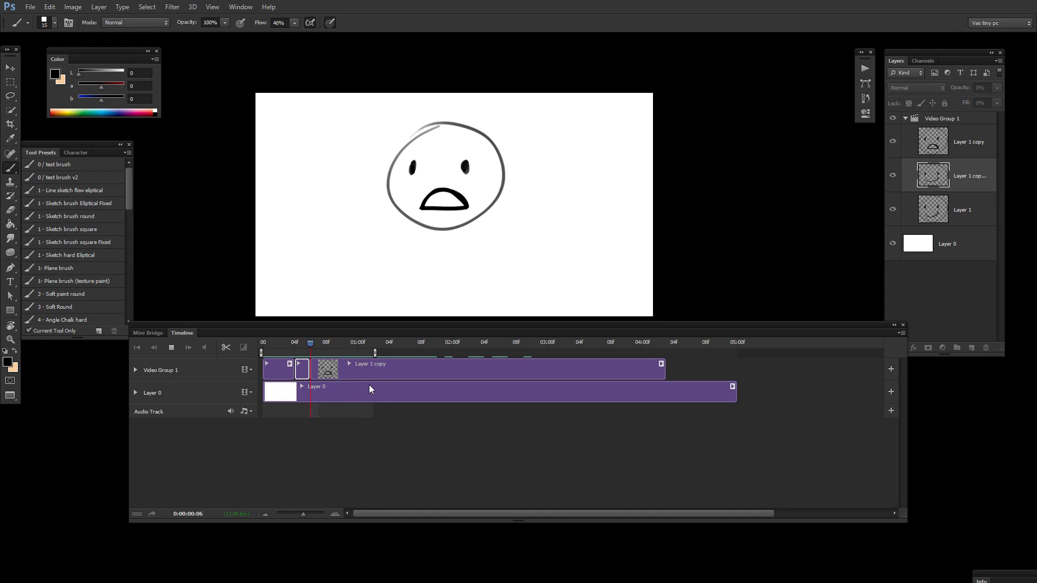
Erase the squashed face's eyes at frame 00:05, redraw them as squinting eyes and play the result.
{"action": "left_click", "coordinate": [327, 344]}
{"action": "left_click", "coordinate": [327, 369]}
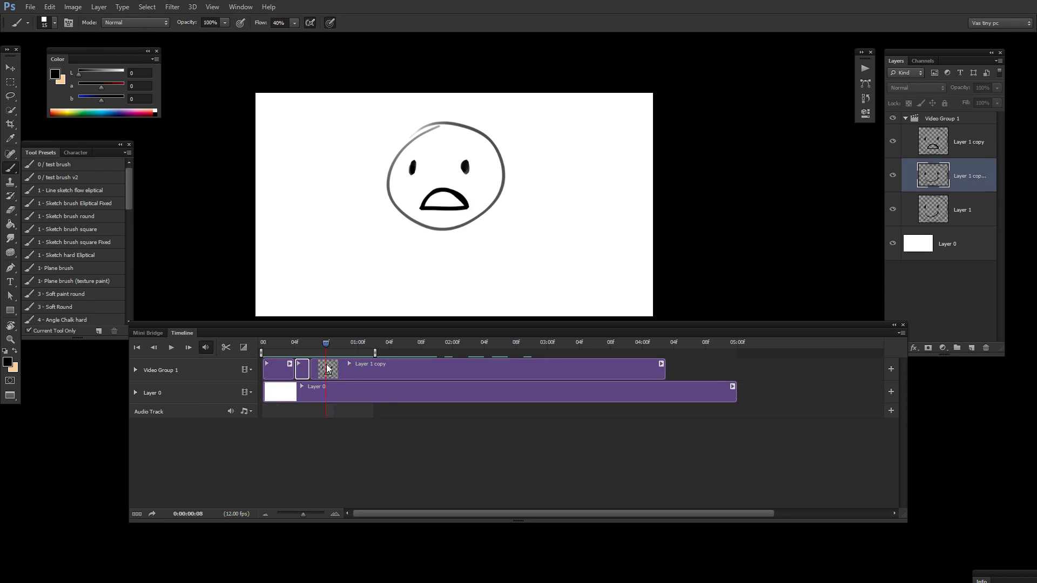
{"action": "key", "text": "Left"}
{"action": "key", "text": "Left"}
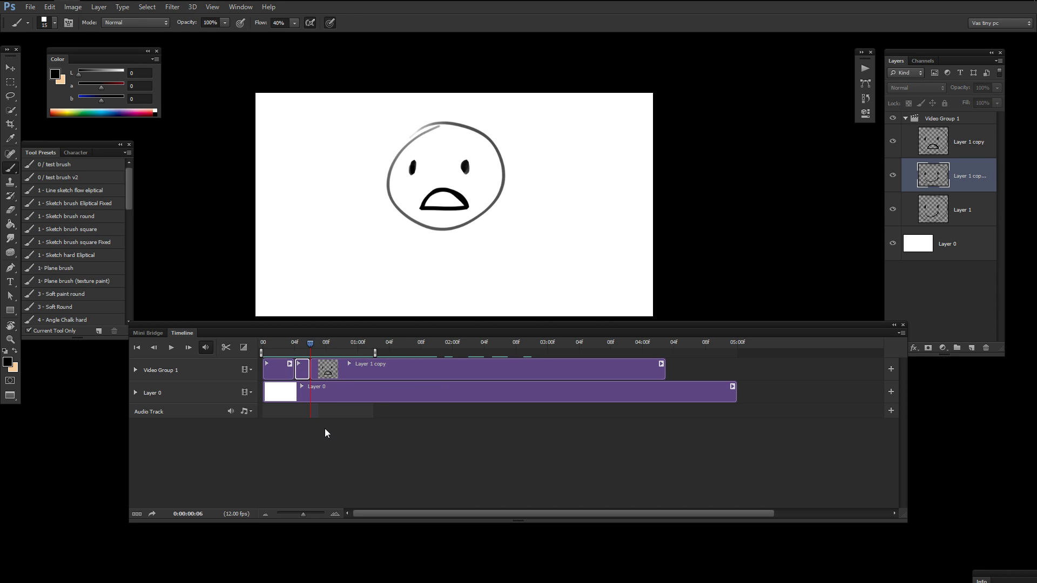
{"action": "key", "text": "Left"}
{"action": "key", "text": "Right"}
{"action": "key", "text": "Left"}
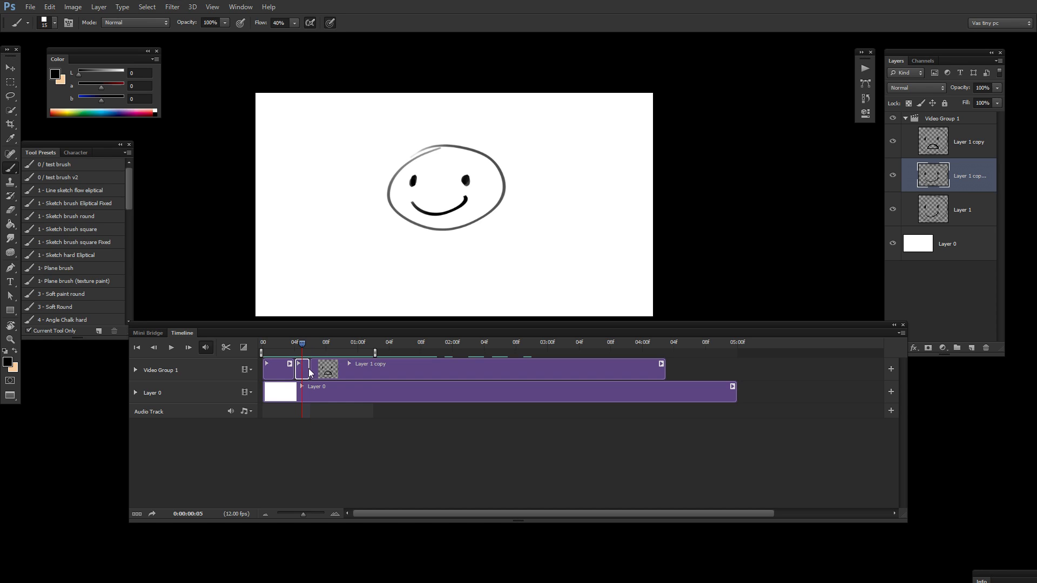
{"action": "key", "text": "e"}
{"action": "mouse_move", "coordinate": [464, 180]}
{"action": "left_mouse_down"}
{"action": "mouse_move", "coordinate": [415, 185]}
{"action": "mouse_move", "coordinate": [475, 188]}
{"action": "mouse_move", "coordinate": [405, 192]}
{"action": "left_mouse_up"}
{"action": "key", "text": "b"}
{"action": "left_click", "coordinate": [401, 181]}
{"action": "key", "text": "space"}
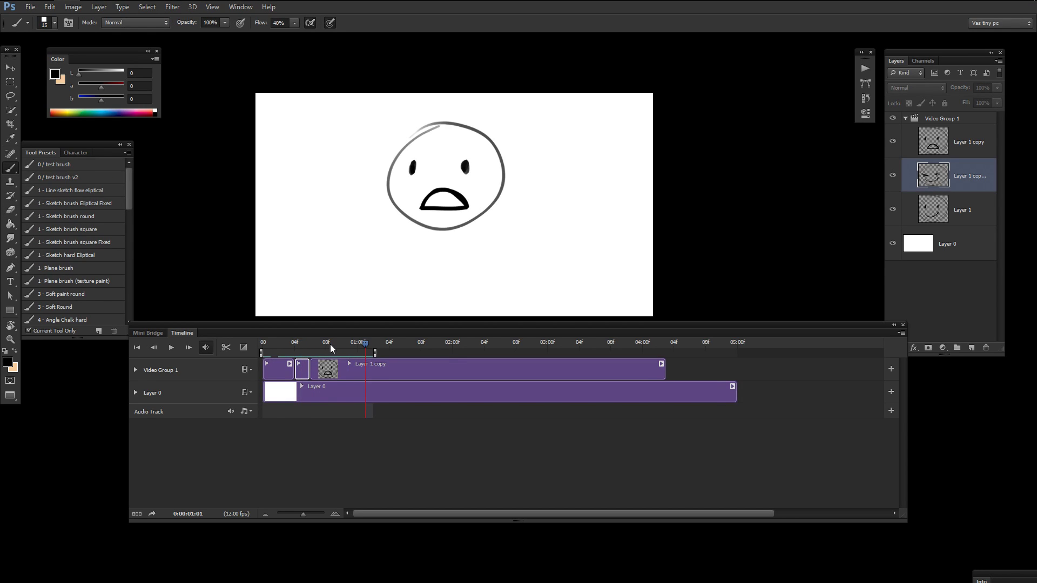
Split the frowning Layer 1 copy clip at 00:08 and select only its short first piece.
{"action": "mouse_move", "coordinate": [319, 380]}
{"action": "left_mouse_down"}
{"action": "mouse_move", "coordinate": [264, 359]}
{"action": "mouse_move", "coordinate": [318, 382]}
{"action": "left_mouse_up"}
{"action": "left_click", "coordinate": [321, 371]}
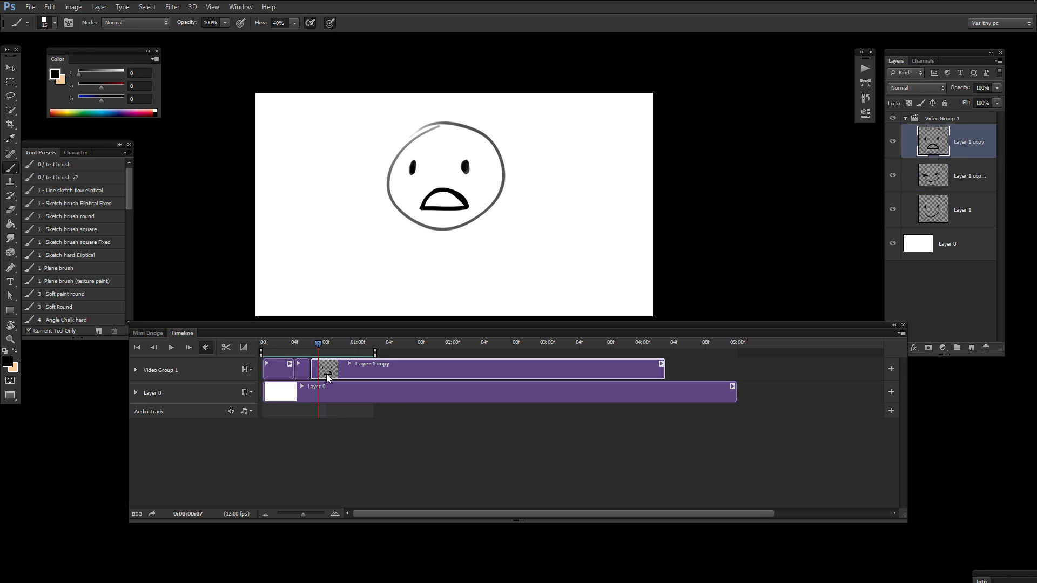
{"action": "key", "text": "ctrl+k"}
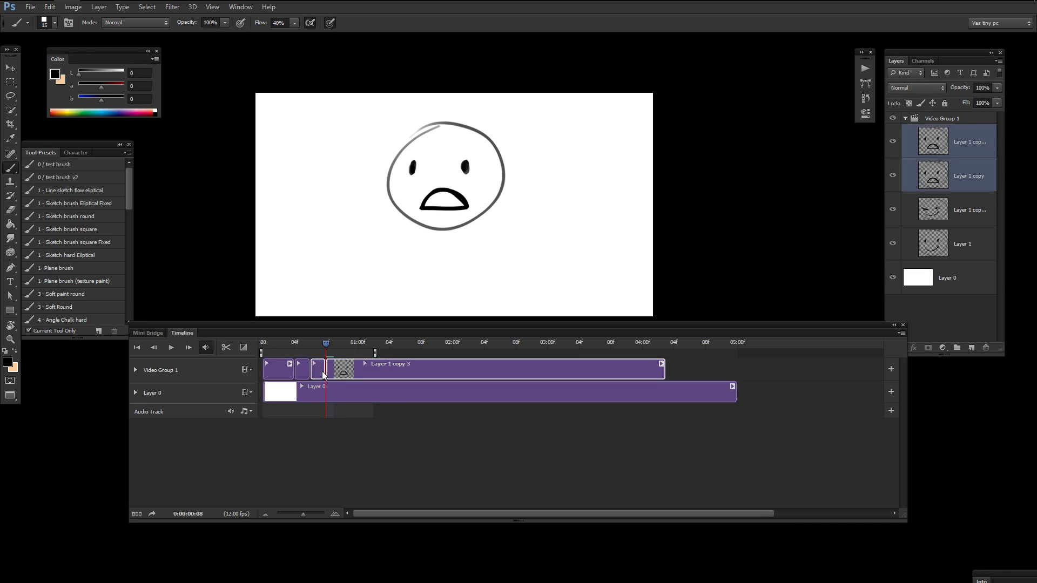
{"action": "left_click", "coordinate": [319, 369]}
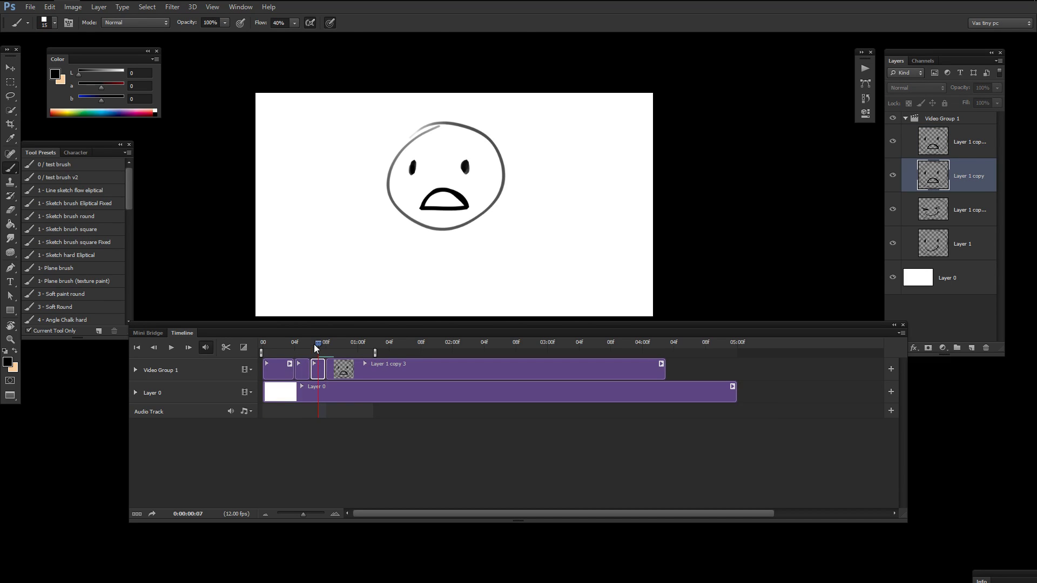
Stretch the frowning face in the short clip upward and narrow it slightly with Free Transform.
{"action": "key", "text": "ctrl+t"}
{"action": "left_click_drag", "start_coordinate": [447, 120], "coordinate": [447, 96]}
{"action": "left_click_drag", "start_coordinate": [506, 164], "coordinate": [503, 166]}
{"action": "key", "text": "Return"}
Play the shortened loop from the start to check the squash and stretch between the faces.
{"action": "left_click_drag", "start_coordinate": [310, 343], "coordinate": [232, 419]}
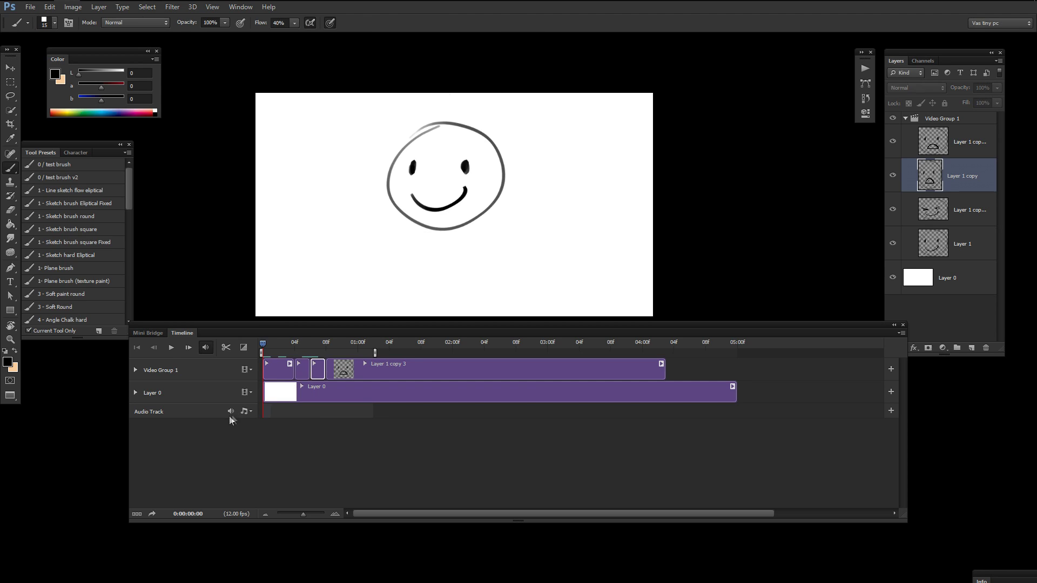
{"action": "key", "text": "space"}
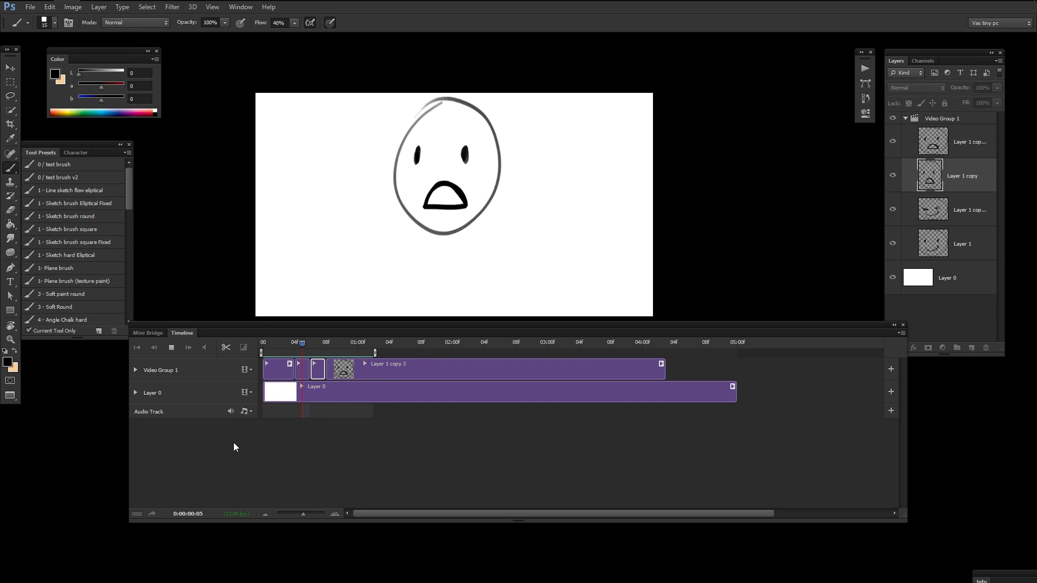
{"action": "left_click", "coordinate": [302, 346]}
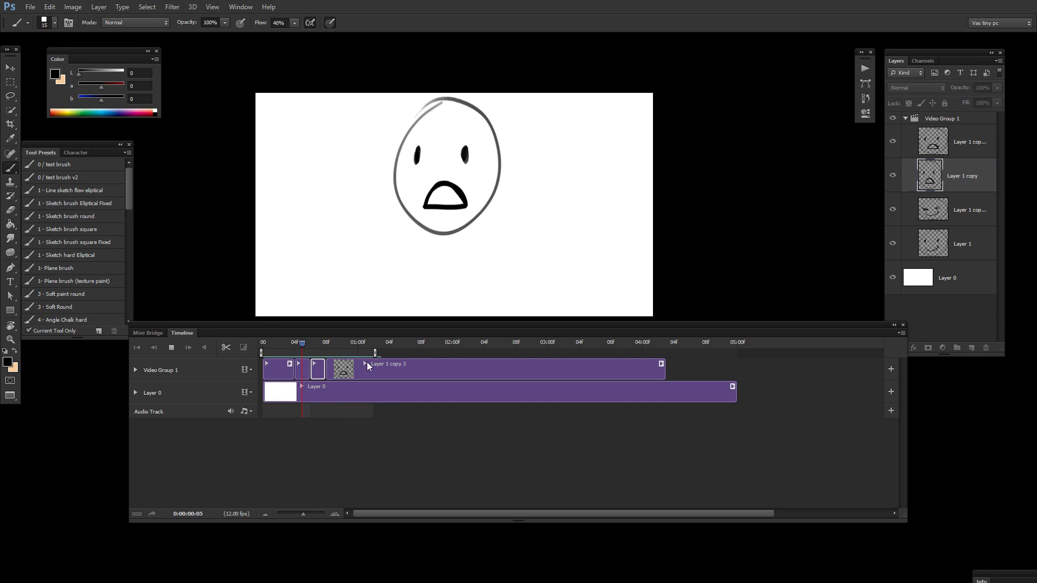
{"action": "key", "text": "space"}
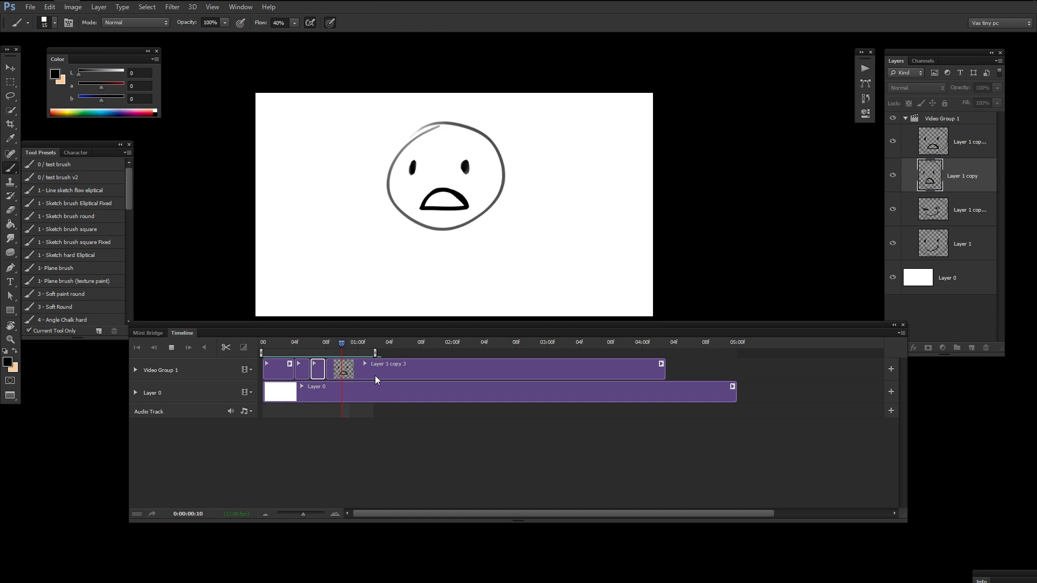
{"action": "key", "text": "space"}
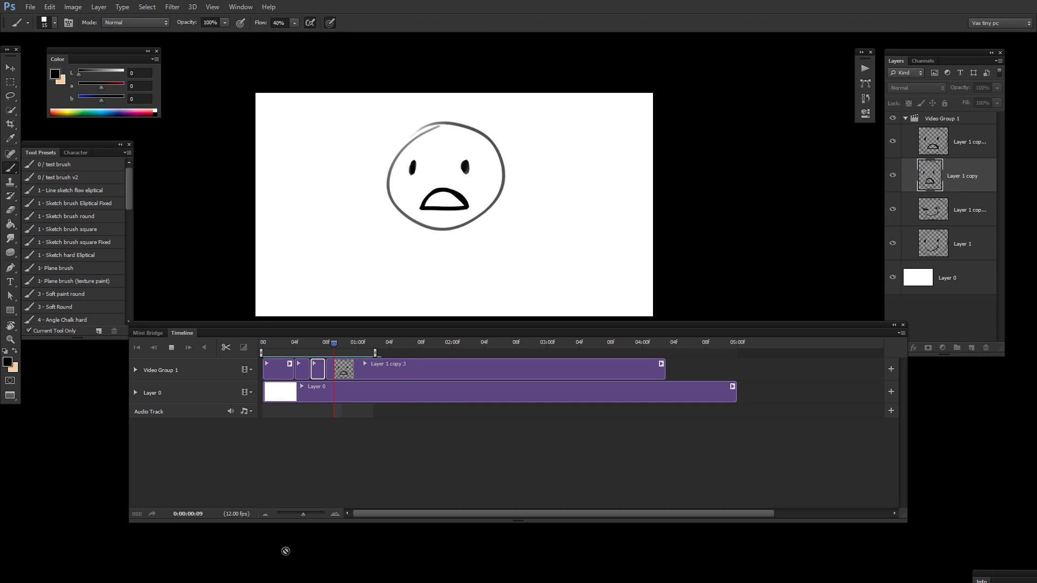
{"action": "key", "text": "space"}
Select the first smiley clip and set the brush to a muted red (58, 31, 14) in Multiply mode.
{"action": "left_click", "coordinate": [267, 351]}
{"action": "left_click", "coordinate": [267, 351]}
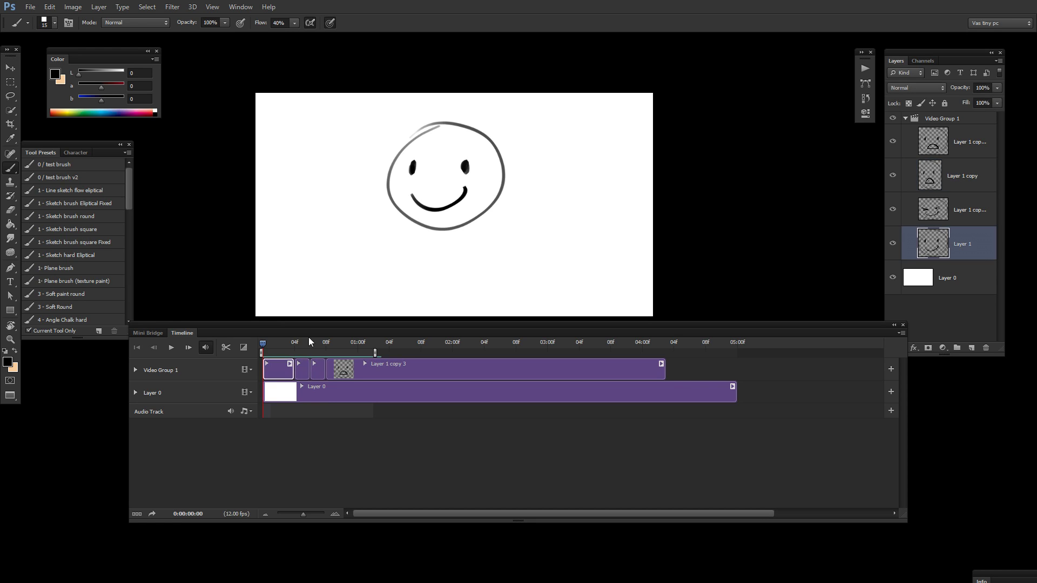
{"action": "key", "text": "n"}
{"action": "left_click", "coordinate": [430, 398]}
{"action": "key", "text": "Return"}
{"action": "right_click", "coordinate": [439, 180], "text": "shift"}
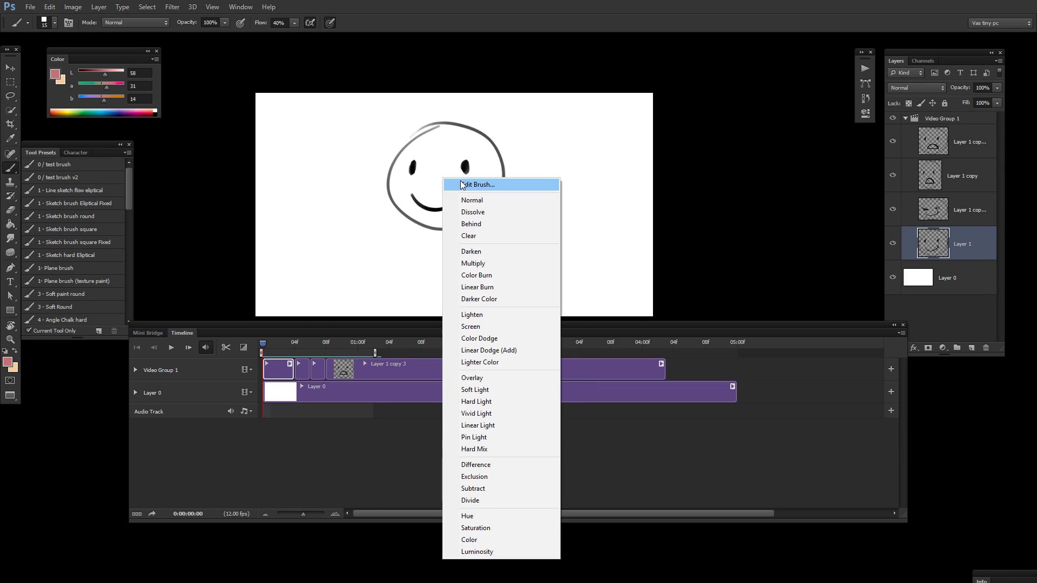
{"action": "left_click", "coordinate": [486, 264]}
{"action": "key", "text": "bracketright"}
{"action": "key", "text": "bracketright"}
{"action": "key", "text": "bracketright"}
{"action": "key", "text": "bracketright"}
{"action": "key", "text": "bracketright"}
{"action": "key", "text": "bracketright"}
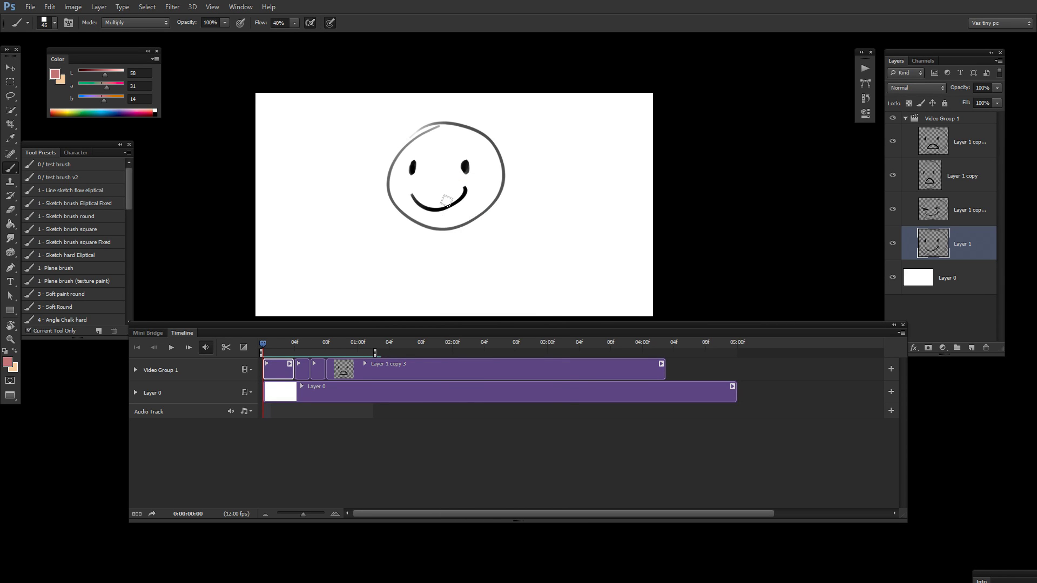
{"action": "right_click", "coordinate": [438, 177], "text": "shift"}
{"action": "left_click", "coordinate": [476, 262]}
Enlarge the brush to 175 and paint the smiling face in the first clip red.
{"action": "key", "text": "bracketright"}
{"action": "key", "text": "bracketright"}
{"action": "key", "text": "bracketright"}
{"action": "key", "text": "bracketright"}
{"action": "key", "text": "bracketright"}
{"action": "key", "text": "bracketright"}
{"action": "key", "text": "bracketright"}
{"action": "key", "text": "bracketright"}
{"action": "key", "text": "bracketright"}
{"action": "key", "text": "bracketright"}
{"action": "mouse_move", "coordinate": [469, 168]}
{"action": "left_mouse_down"}
{"action": "mouse_move", "coordinate": [432, 189]}
{"action": "mouse_move", "coordinate": [476, 190]}
{"action": "mouse_move", "coordinate": [413, 168]}
{"action": "mouse_move", "coordinate": [448, 162]}
{"action": "mouse_move", "coordinate": [432, 184]}
{"action": "left_mouse_up"}
Paint the squashed squinting face and the stretched frowning face in their clips with the same red.
{"action": "left_click", "coordinate": [304, 341]}
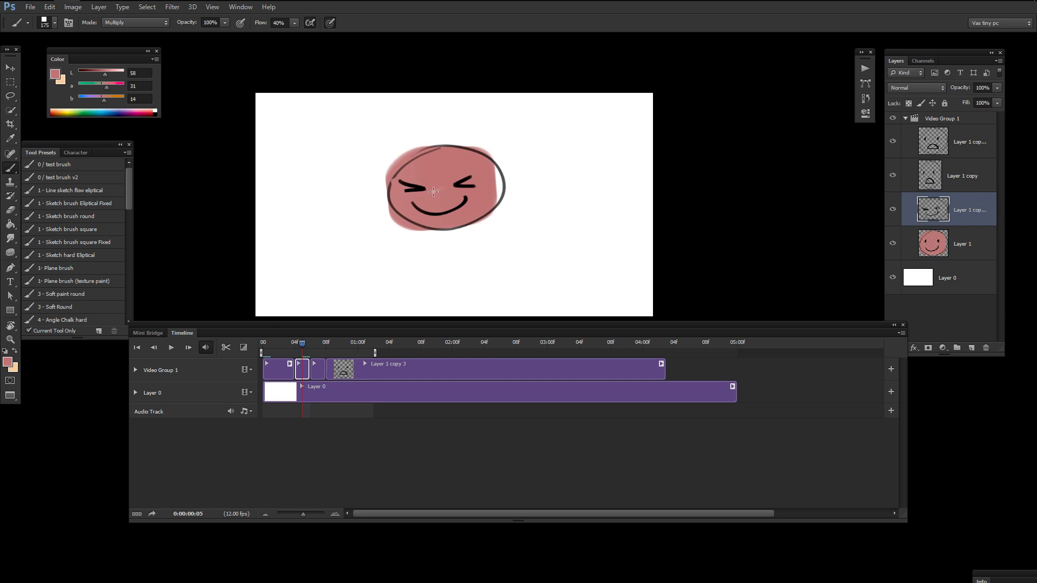
{"action": "left_click_drag", "start_coordinate": [484, 186], "coordinate": [436, 194]}
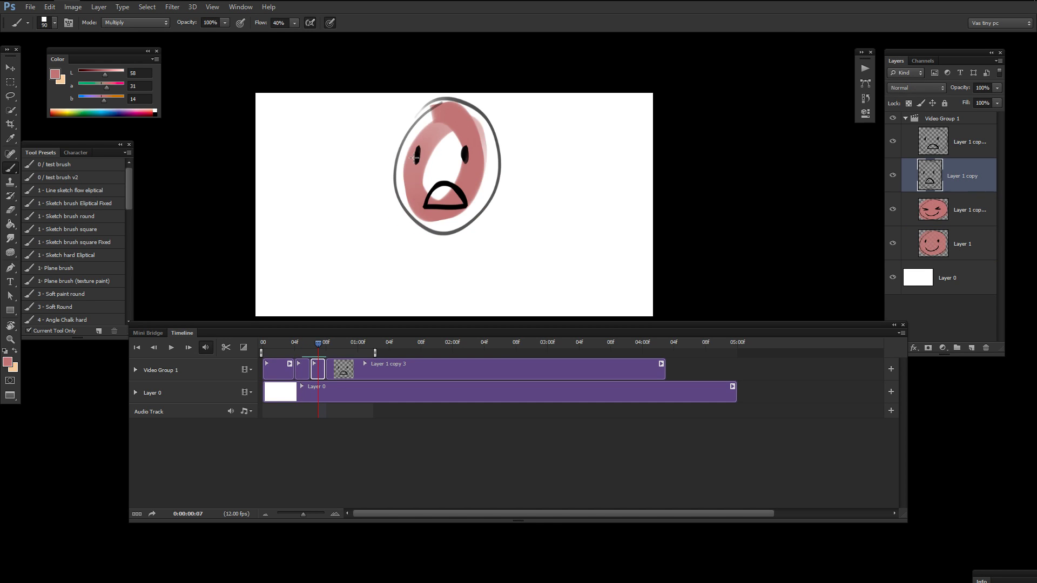
{"action": "mouse_move", "coordinate": [432, 205]}
{"action": "left_mouse_down"}
{"action": "mouse_move", "coordinate": [423, 125]}
{"action": "mouse_move", "coordinate": [425, 197]}
{"action": "left_mouse_up"}
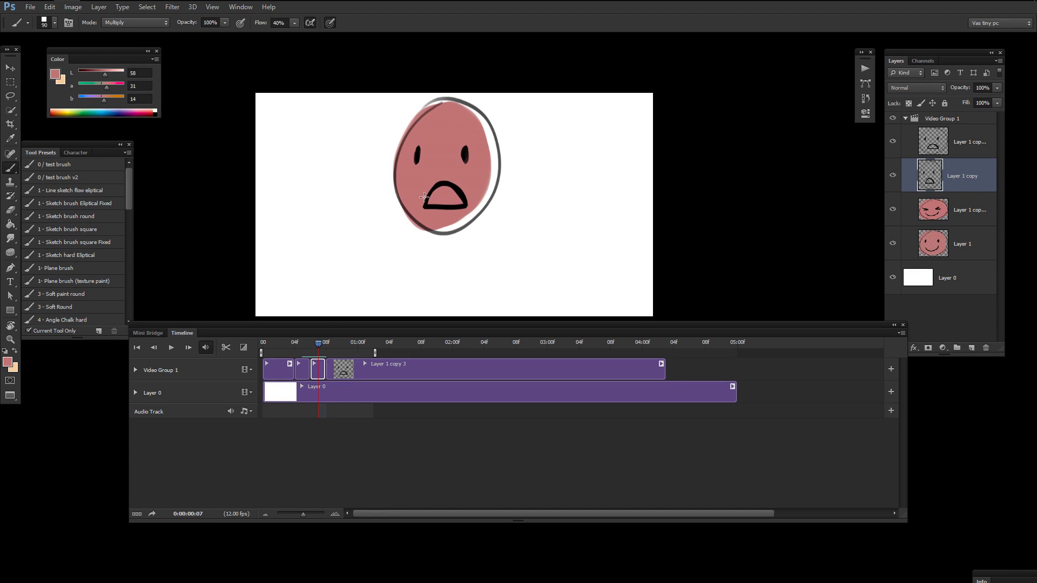
Select the Layer 1 copy 3 clip and paint its frowning face with the same red.
{"action": "left_click", "coordinate": [338, 343]}
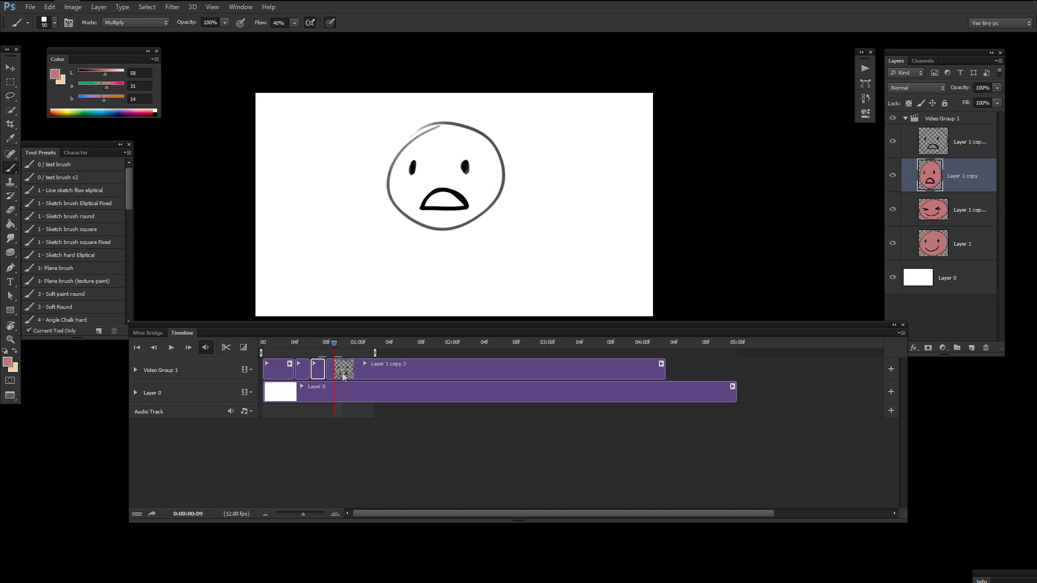
{"action": "left_click", "coordinate": [344, 374]}
{"action": "left_click_drag", "start_coordinate": [469, 142], "coordinate": [412, 165]}
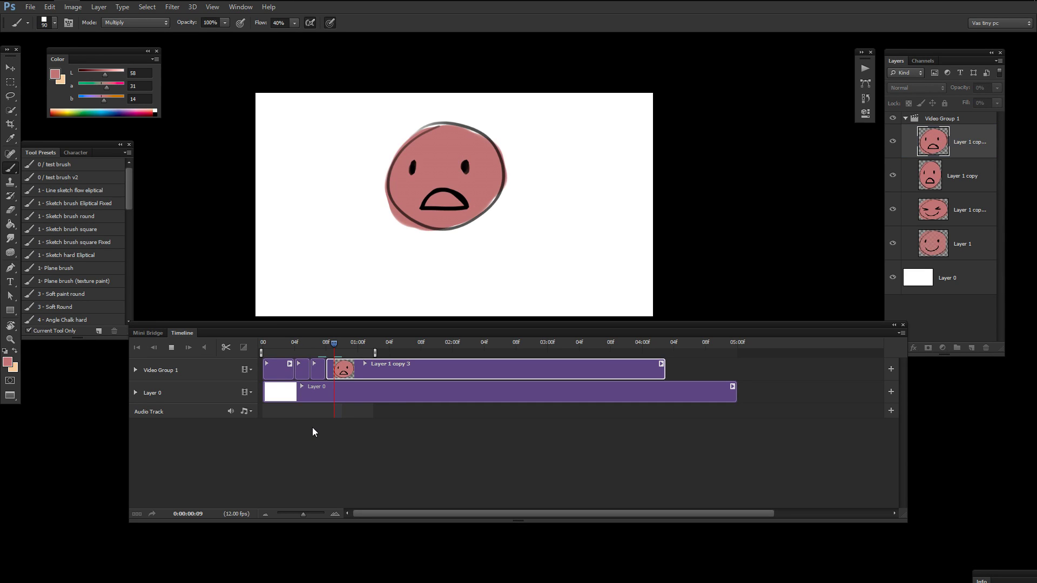
Play the coloured animation and step back through its frames to review each painted face.
{"action": "key", "text": "space"}
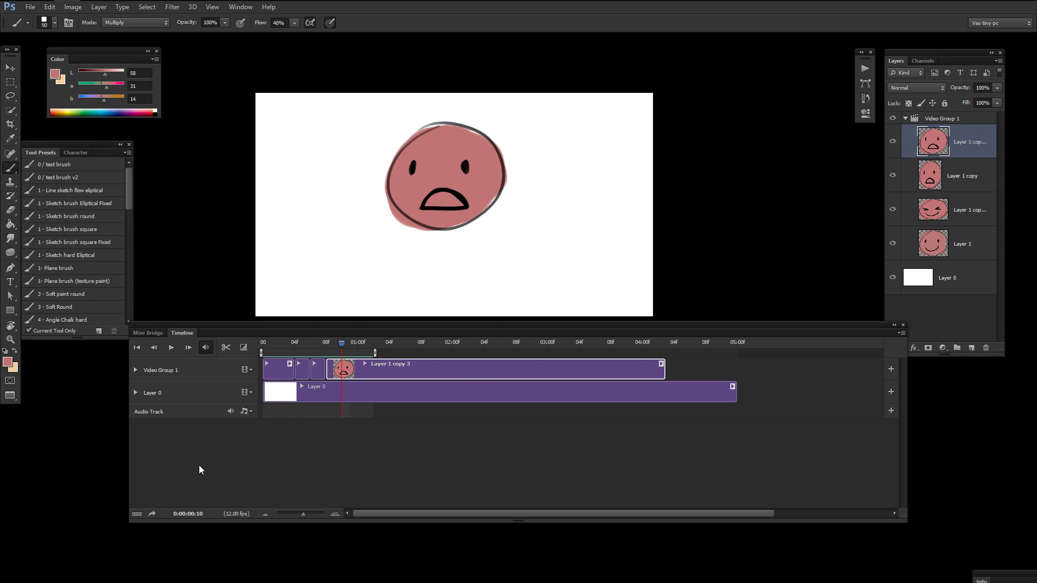
{"action": "key", "text": "Left"}
{"action": "key", "text": "Left"}
{"action": "key", "text": "Left"}
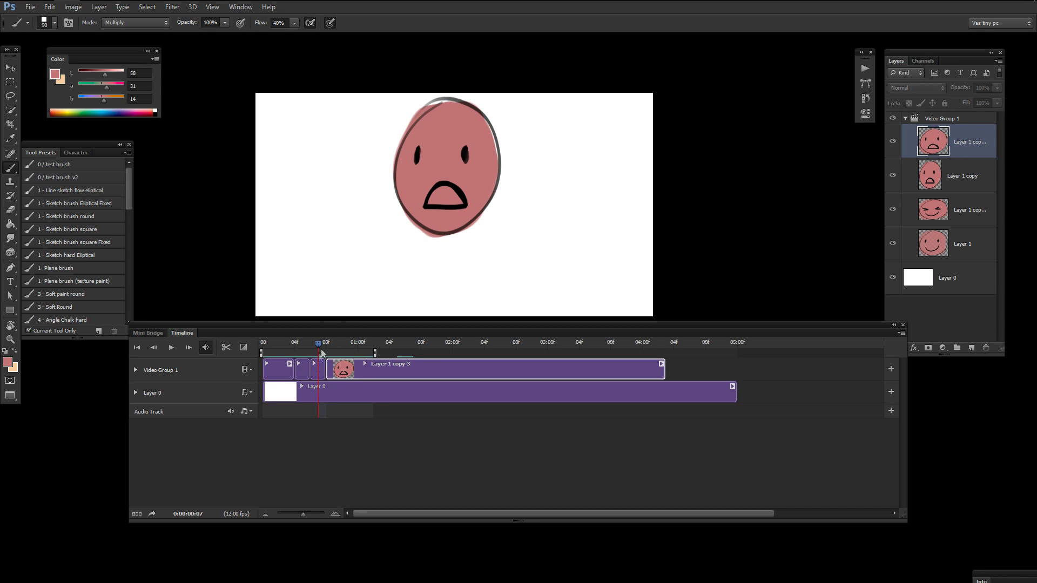
{"action": "left_click_drag", "start_coordinate": [323, 347], "coordinate": [362, 506]}
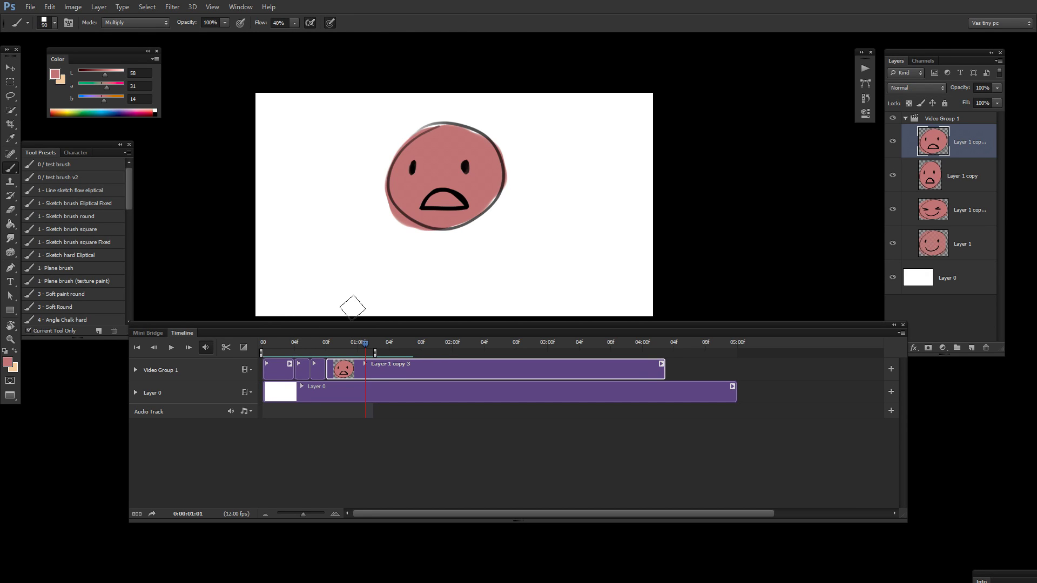
Extend the timeline's work area to end at about 03:02.
{"action": "left_click", "coordinate": [358, 347]}
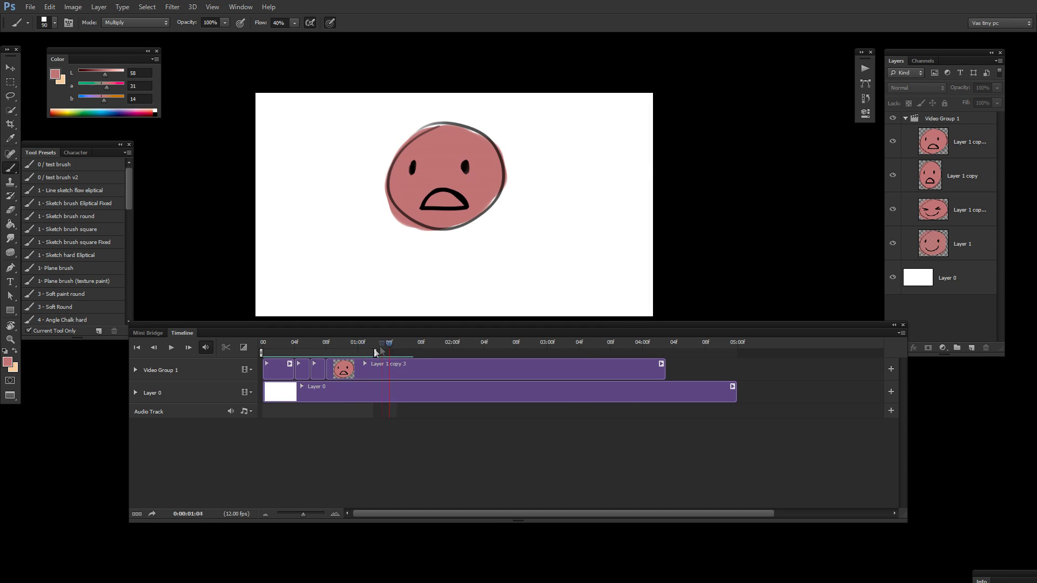
{"action": "left_click_drag", "start_coordinate": [378, 354], "coordinate": [565, 352]}
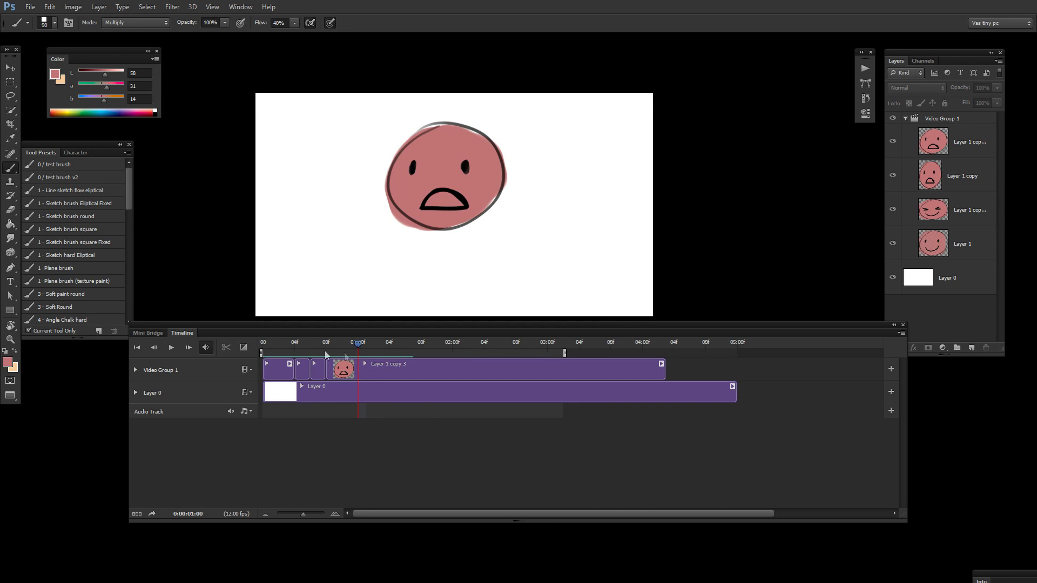
Split the Layer 1 copy 3 clip at 01:02 and select only its second part.
{"action": "left_click", "coordinate": [262, 352]}
{"action": "key", "text": "space"}
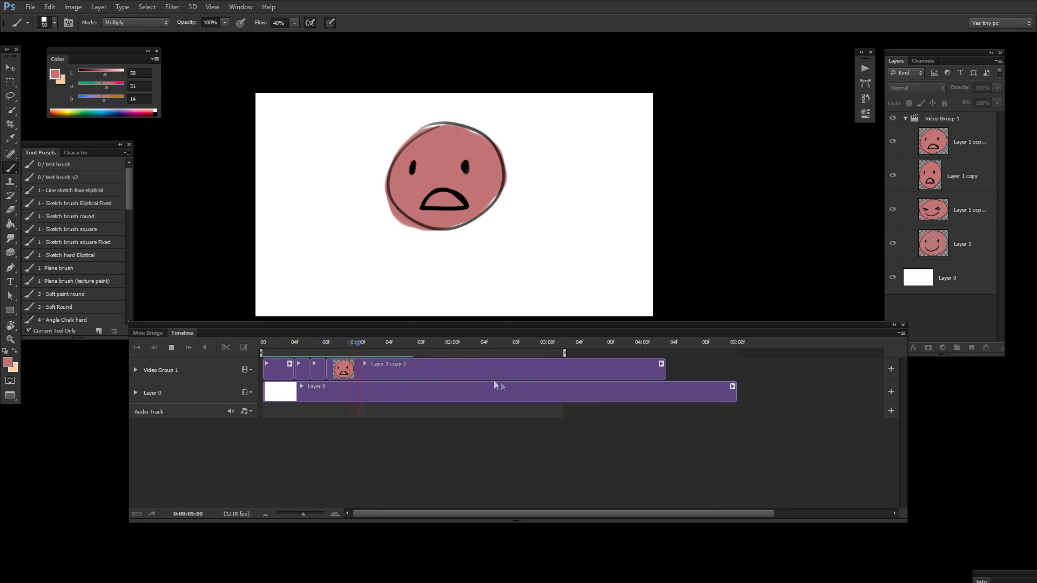
{"action": "left_click", "coordinate": [379, 369]}
{"action": "key", "text": "ctrl+k"}
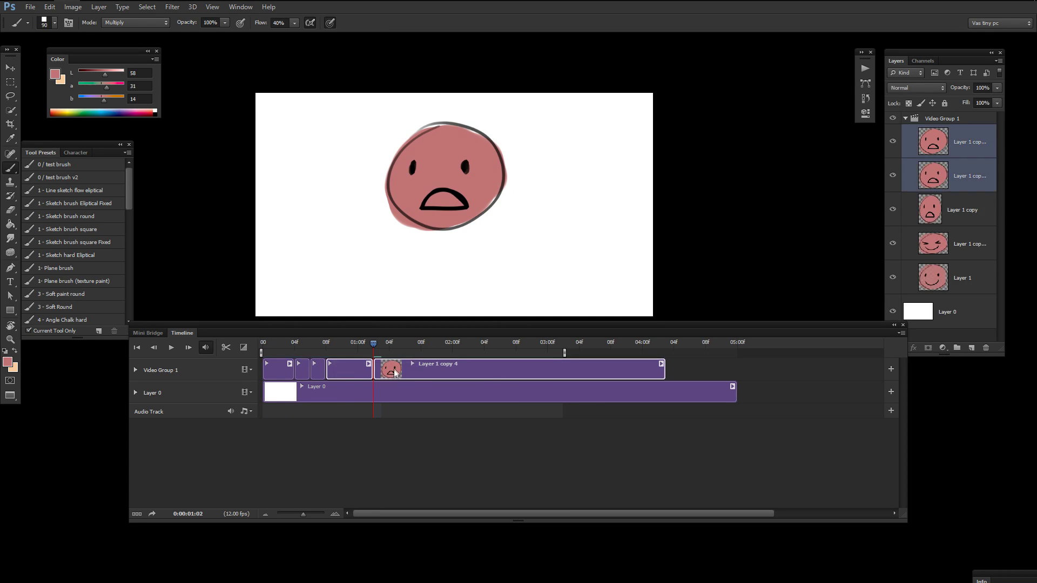
{"action": "left_click", "coordinate": [394, 368]}
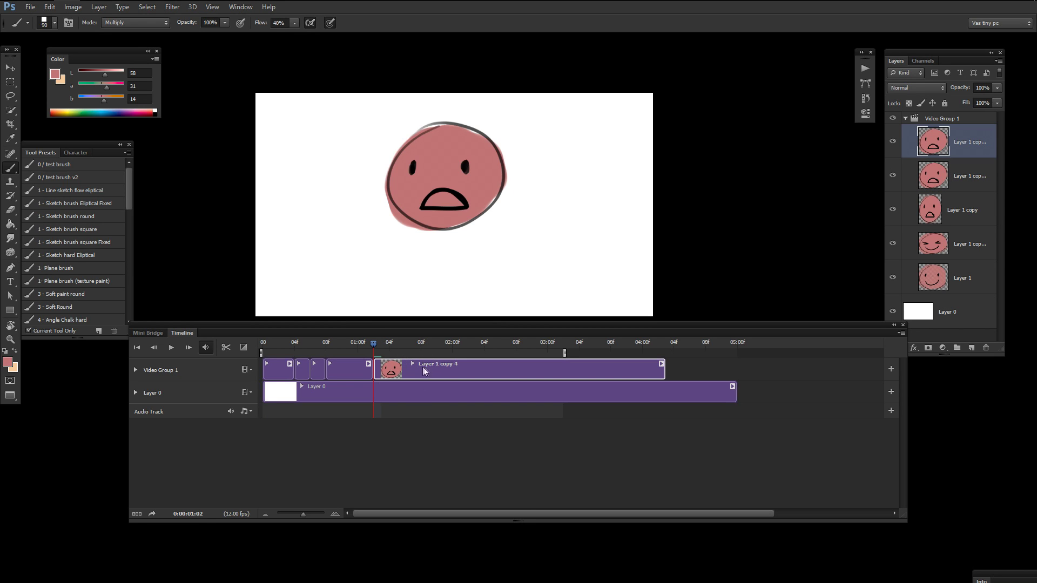
Keyframe the Layer 1 copy 4 clip's Position at 01:02, and keyframe the face shifted horizontally to the right at 02:07.
{"action": "left_click_drag", "start_coordinate": [448, 208], "coordinate": [699, 202]}
{"action": "key", "text": "ctrl+z"}
{"action": "left_click", "coordinate": [412, 364]}
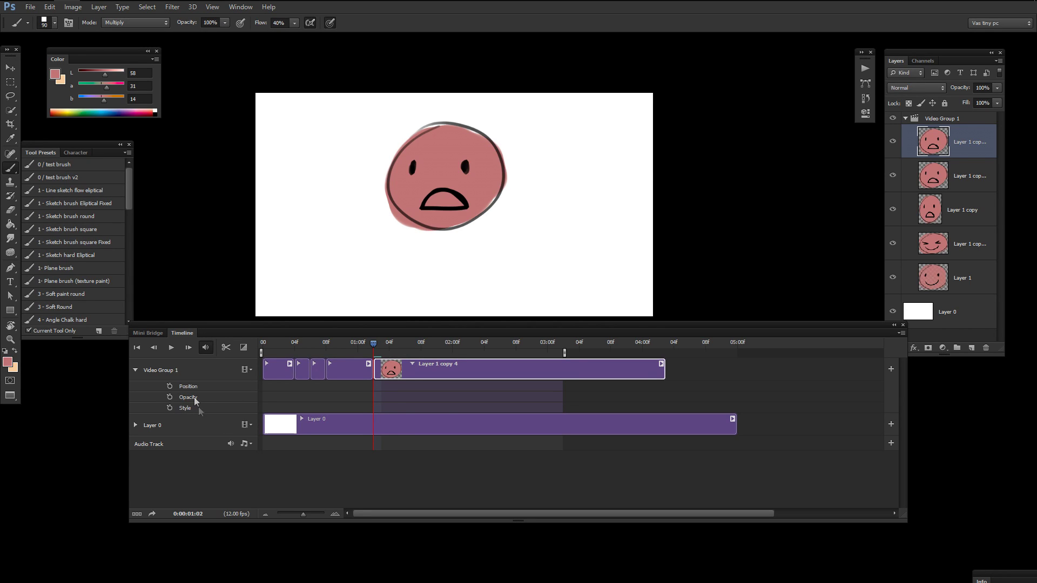
{"action": "left_click", "coordinate": [373, 349]}
{"action": "left_click", "coordinate": [170, 386]}
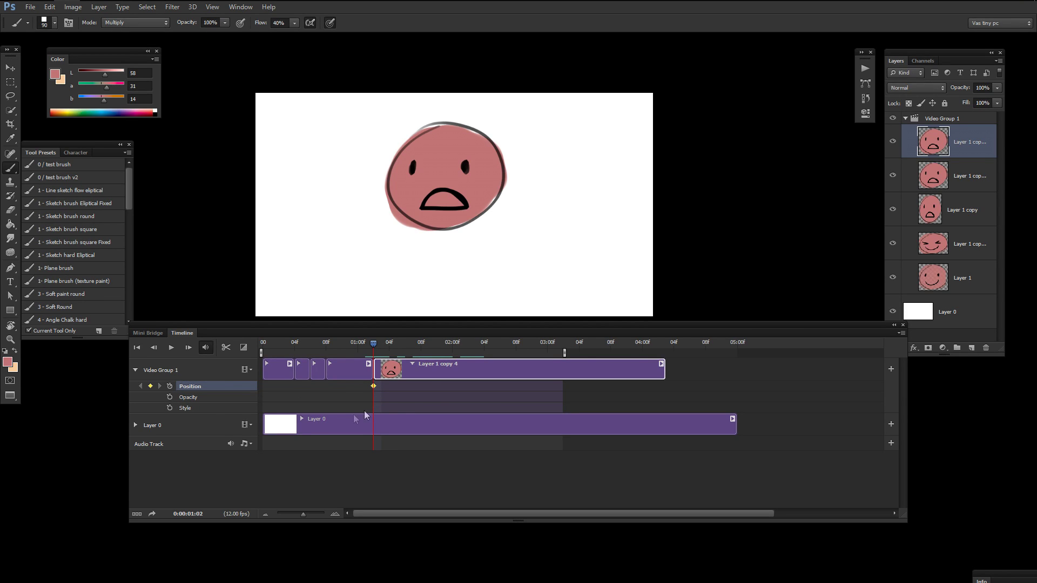
{"action": "left_click_drag", "start_coordinate": [370, 349], "coordinate": [512, 339]}
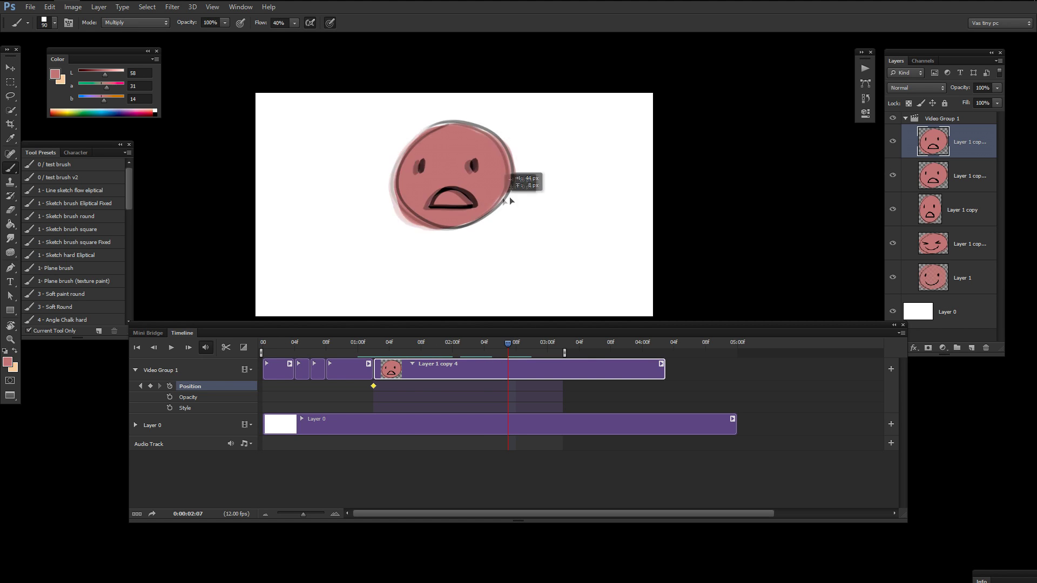
{"action": "left_click_drag", "start_coordinate": [517, 196], "coordinate": [635, 192]}
Add a middle Position keyframe at about 02:04 with the face moved lower, and play the motion.
{"action": "left_click_drag", "start_coordinate": [517, 410], "coordinate": [452, 346]}
{"action": "left_click_drag", "start_coordinate": [532, 169], "coordinate": [529, 243]}
{"action": "left_click_drag", "start_coordinate": [449, 348], "coordinate": [494, 387]}
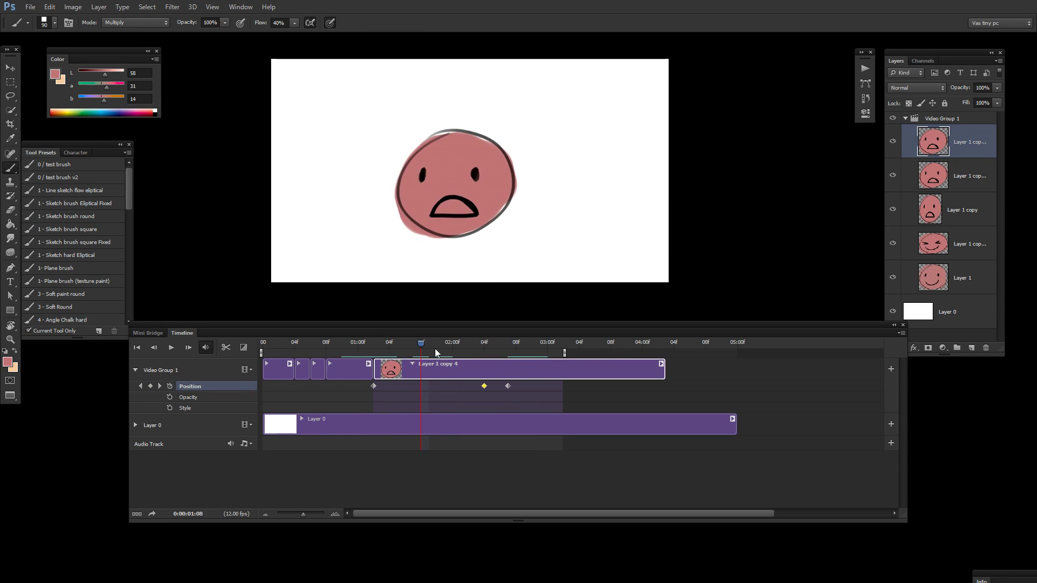
{"action": "left_click_drag", "start_coordinate": [435, 349], "coordinate": [365, 346]}
{"action": "key", "text": "space"}
{"action": "key", "text": "space"}
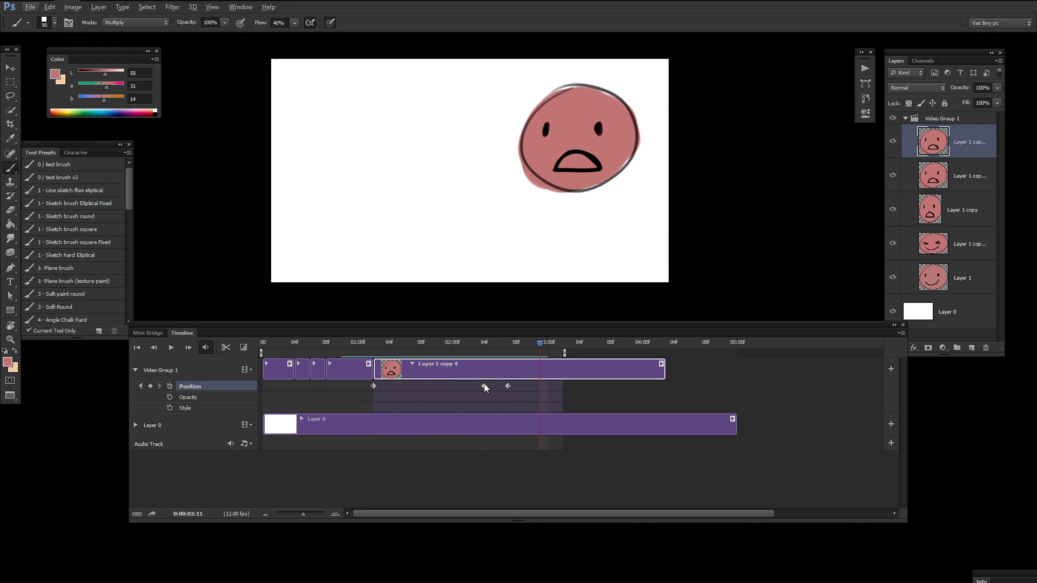
Try the middle Position keyframe at about 01:05, play the result, and delete that keyframe.
{"action": "left_click_drag", "start_coordinate": [484, 386], "coordinate": [398, 386]}
{"action": "left_click", "coordinate": [333, 349]}
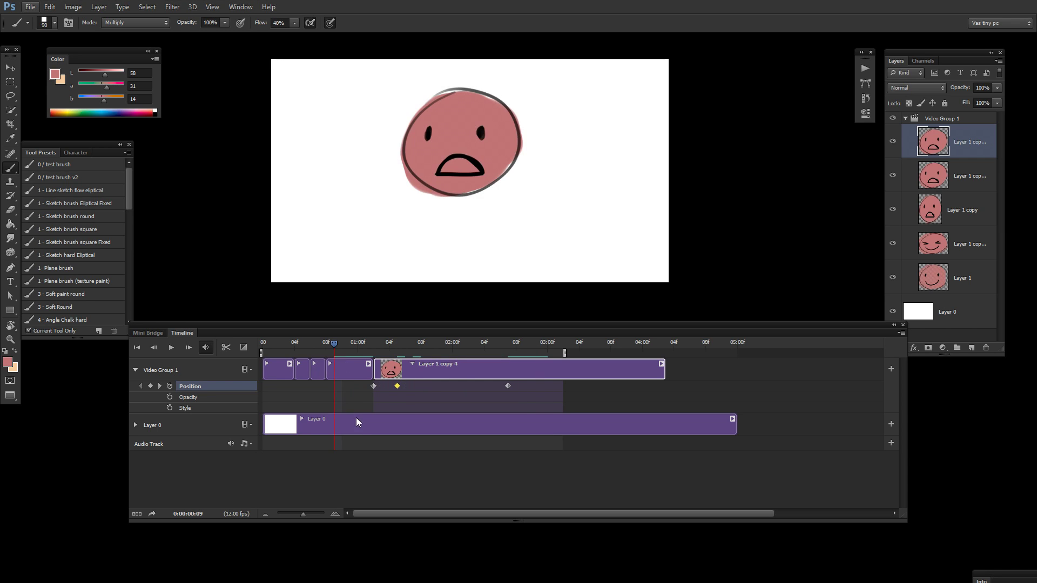
{"action": "key", "text": "space"}
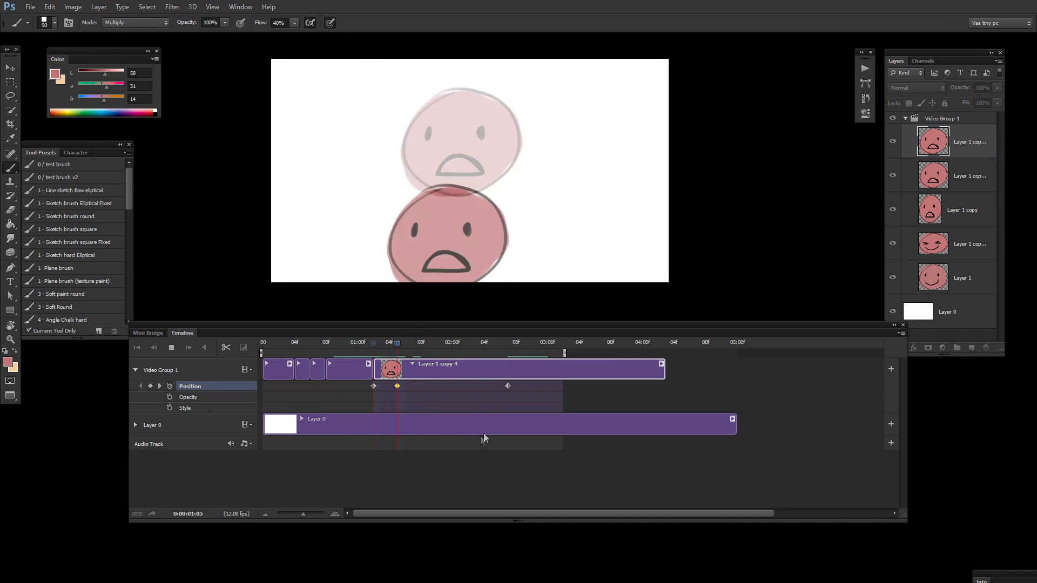
{"action": "key", "text": "space"}
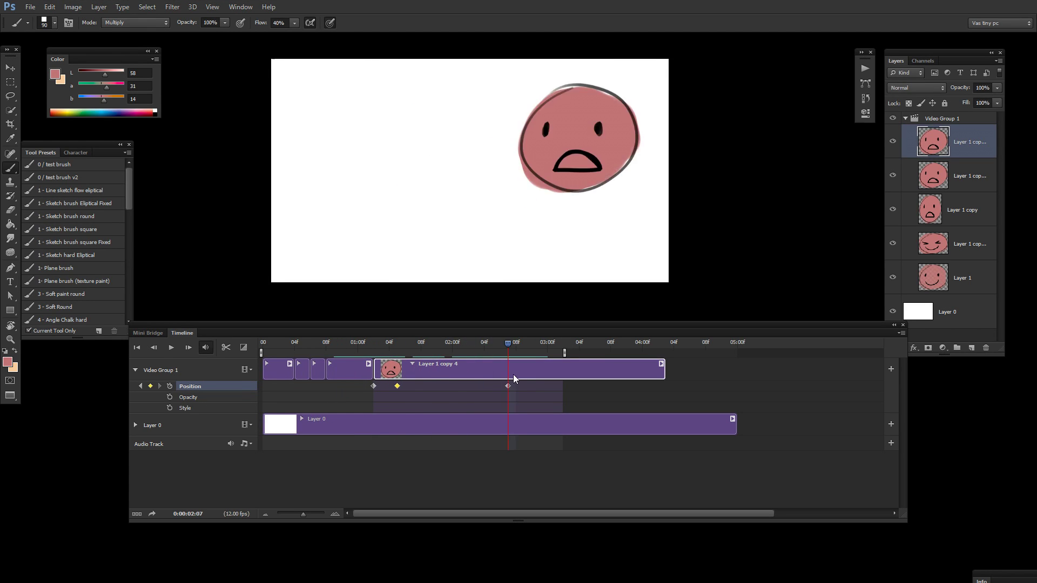
{"action": "left_click", "coordinate": [405, 348]}
{"action": "key", "text": "Delete"}
Scrub and step through the frames between the two Position keyframes to examine the face's interpolated movement.
{"action": "left_click_drag", "start_coordinate": [421, 347], "coordinate": [460, 348]}
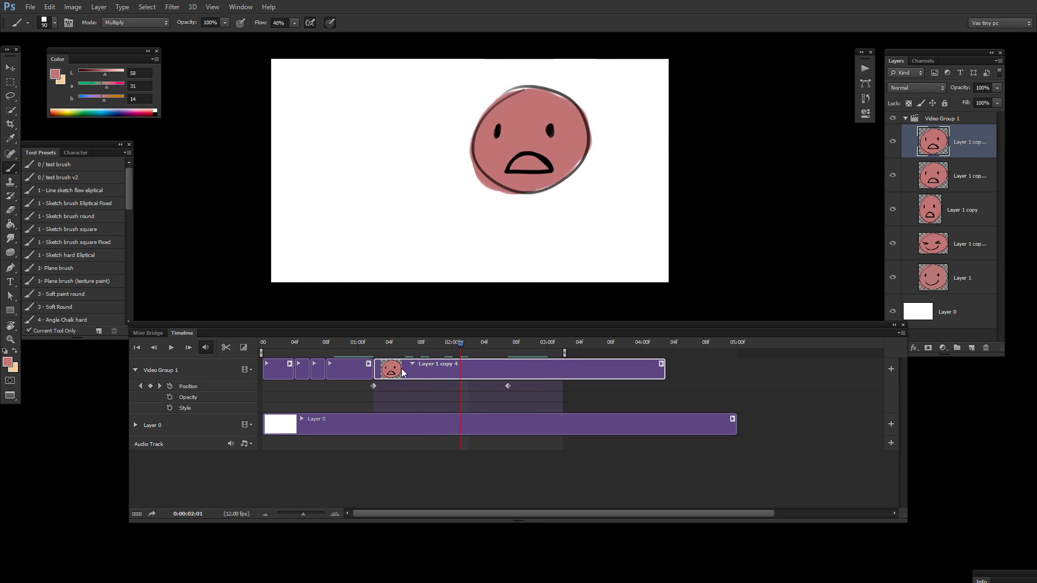
{"action": "left_click_drag", "start_coordinate": [402, 369], "coordinate": [521, 406]}
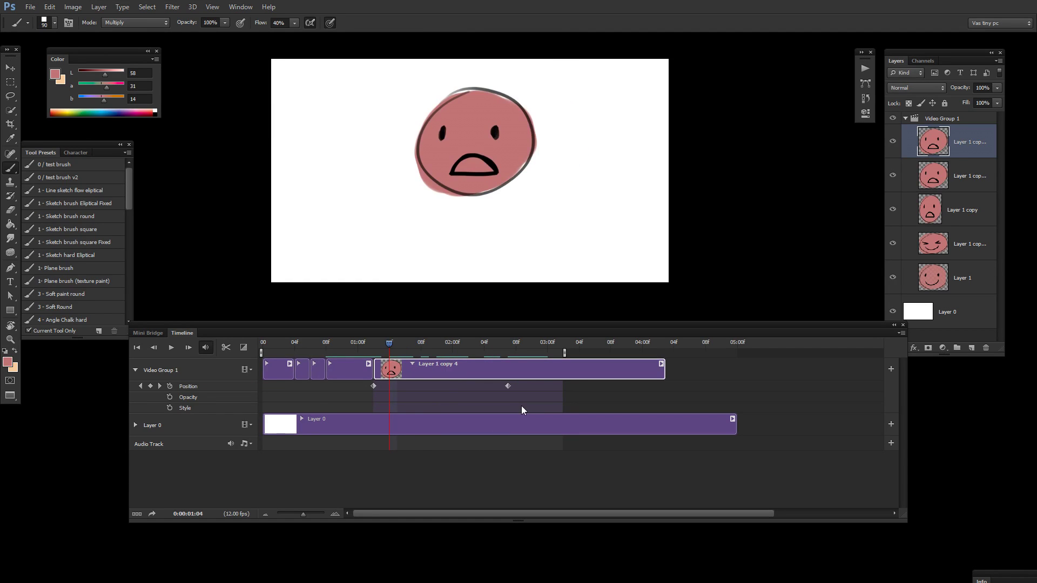
{"action": "key", "text": "Right"}
{"action": "key", "text": "Right"}
{"action": "key", "text": "Right"}
{"action": "key", "text": "Right"}
{"action": "key", "text": "Left"}
{"action": "key", "text": "Left"}
{"action": "key", "text": "Left"}
{"action": "key", "text": "Left"}
{"action": "key", "text": "Left"}
{"action": "key", "text": "Left"}
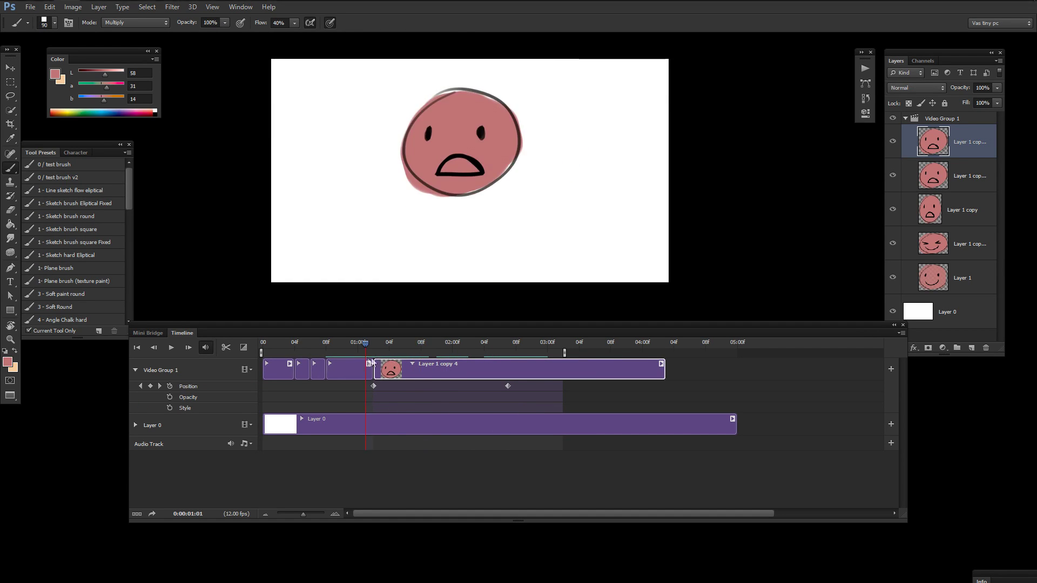
Add Opacity keyframes to the Layer 1 copy 4 clip at 01:02 and 02:07.
{"action": "left_click", "coordinate": [170, 396]}
{"action": "left_click_drag", "start_coordinate": [478, 350], "coordinate": [507, 355]}
{"action": "left_click", "coordinate": [150, 397]}
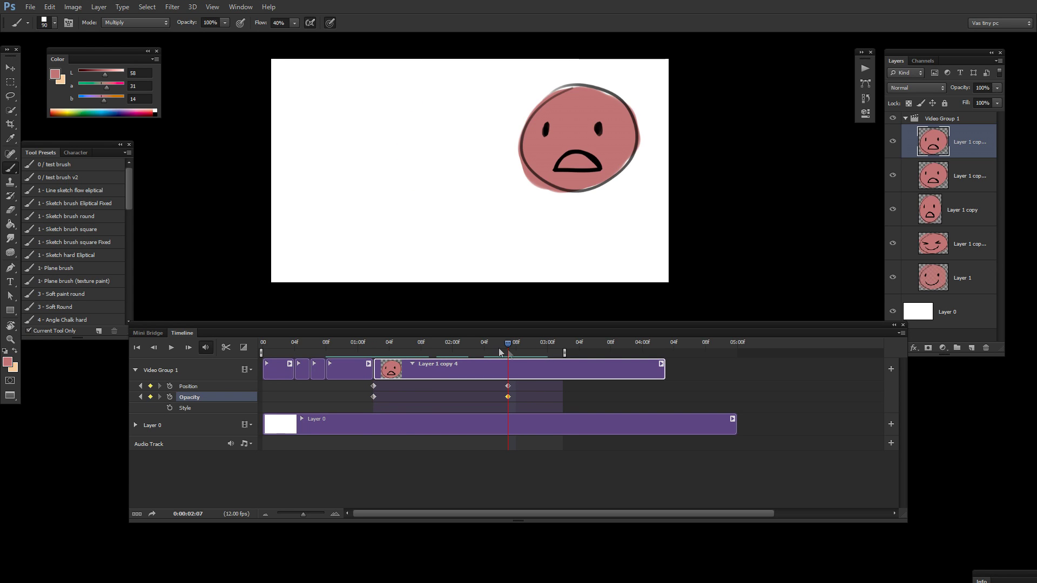
Keyframe the face's opacity lowered until fully transparent at 01:11, and play the fade.
{"action": "key", "text": "Right"}
{"action": "key", "text": "Right"}
{"action": "left_click_drag", "start_coordinate": [510, 358], "coordinate": [444, 379]}
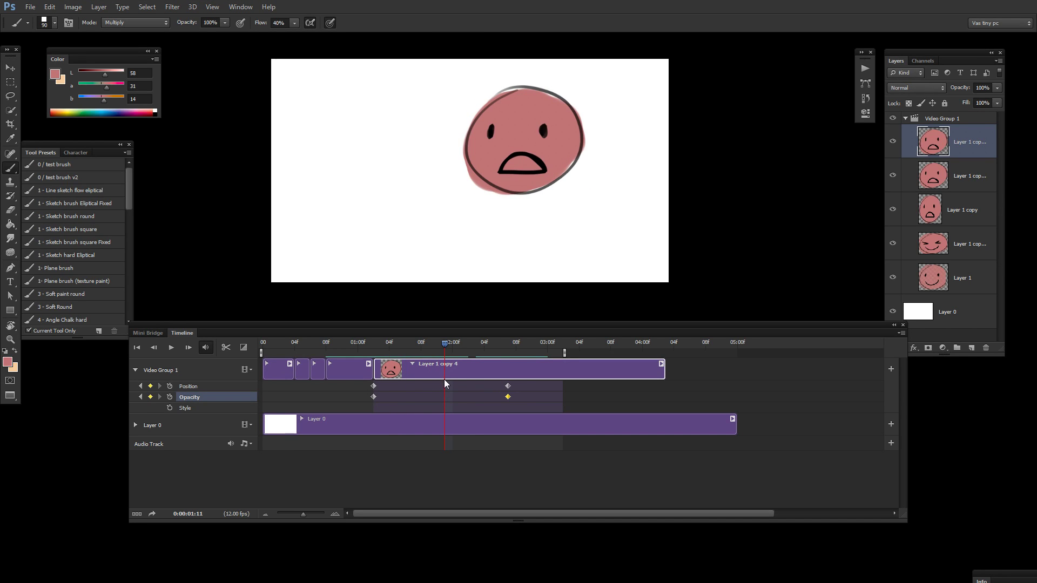
{"action": "left_click", "coordinate": [956, 92]}
{"action": "left_click_drag", "start_coordinate": [960, 89], "coordinate": [901, 92]}
{"action": "key", "text": "space"}
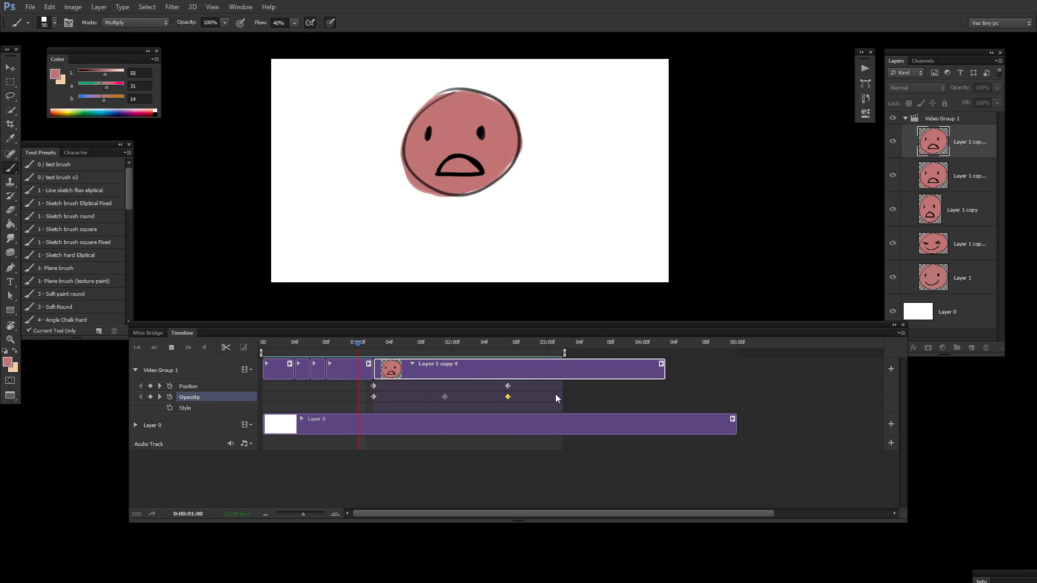
Try turning the face upside down with Free Transform at 01:06, and step back through the earlier frames.
{"action": "left_click_drag", "start_coordinate": [439, 342], "coordinate": [405, 344]}
{"action": "key", "text": "ctrl+t"}
{"action": "mouse_move", "coordinate": [579, 182]}
{"action": "left_mouse_down"}
{"action": "mouse_move", "coordinate": [358, 110]}
{"action": "mouse_move", "coordinate": [387, 74]}
{"action": "left_mouse_up"}
{"action": "key", "text": "Return"}
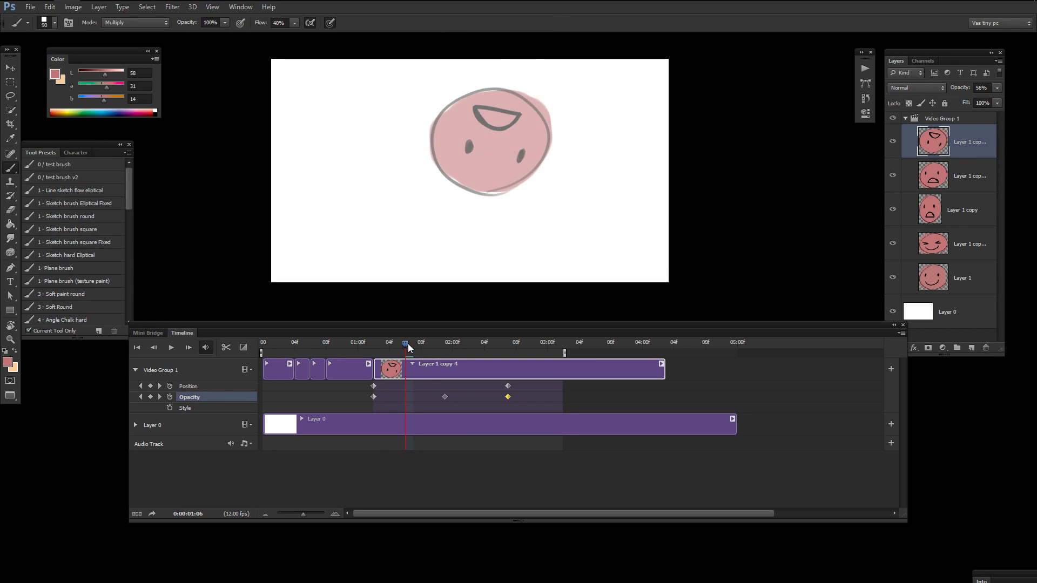
{"action": "key", "text": "Left"}
{"action": "key", "text": "Left"}
{"action": "key", "text": "Left"}
{"action": "key", "text": "Left"}
{"action": "key", "text": "Left"}
{"action": "key", "text": "Left"}
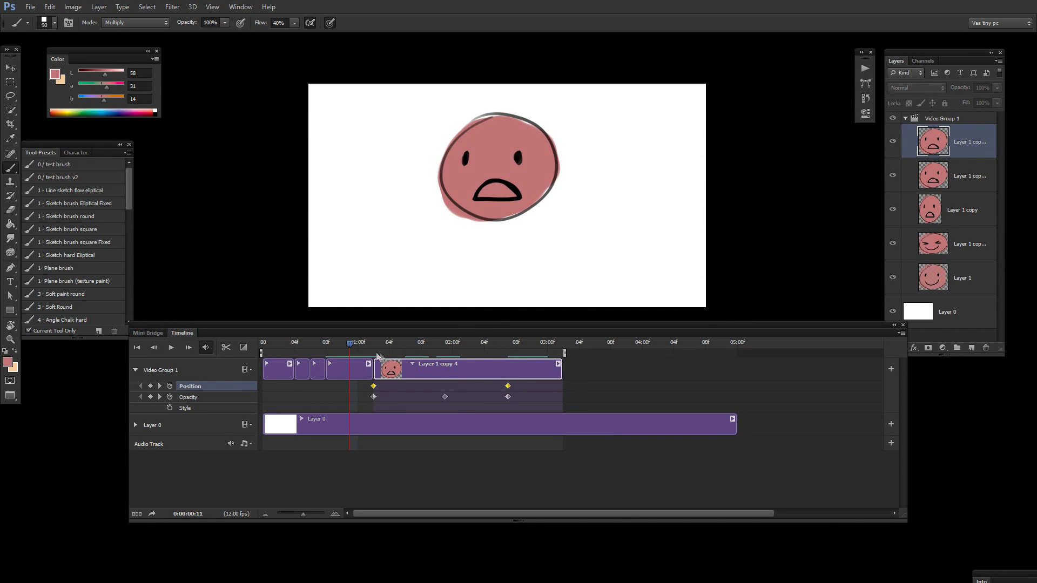
Convert the Layer 1 copy 4 clip's layer to a Smart Object and reveal its Transform property on the timeline.
{"action": "left_click_drag", "start_coordinate": [373, 353], "coordinate": [421, 354]}
{"action": "key", "text": "ctrl+z"}
{"action": "left_click", "coordinate": [435, 342]}
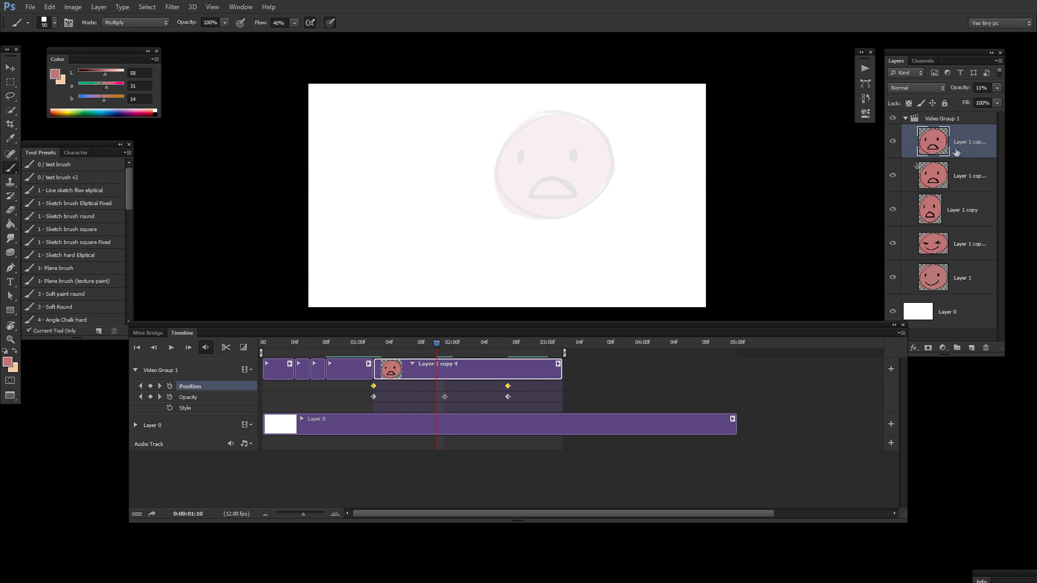
{"action": "right_click", "coordinate": [971, 157]}
{"action": "left_click", "coordinate": [957, 220]}
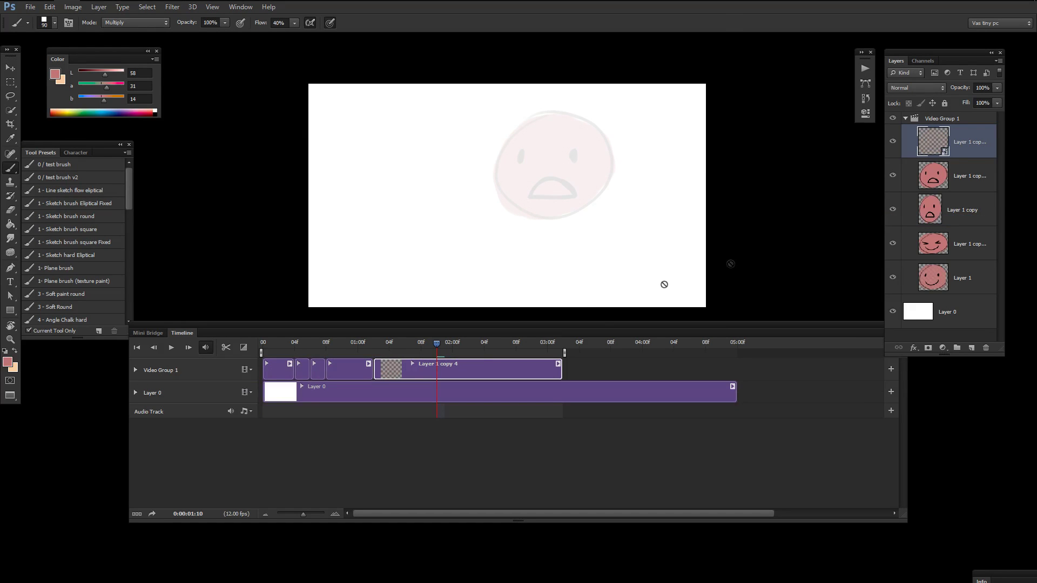
{"action": "left_click", "coordinate": [413, 342]}
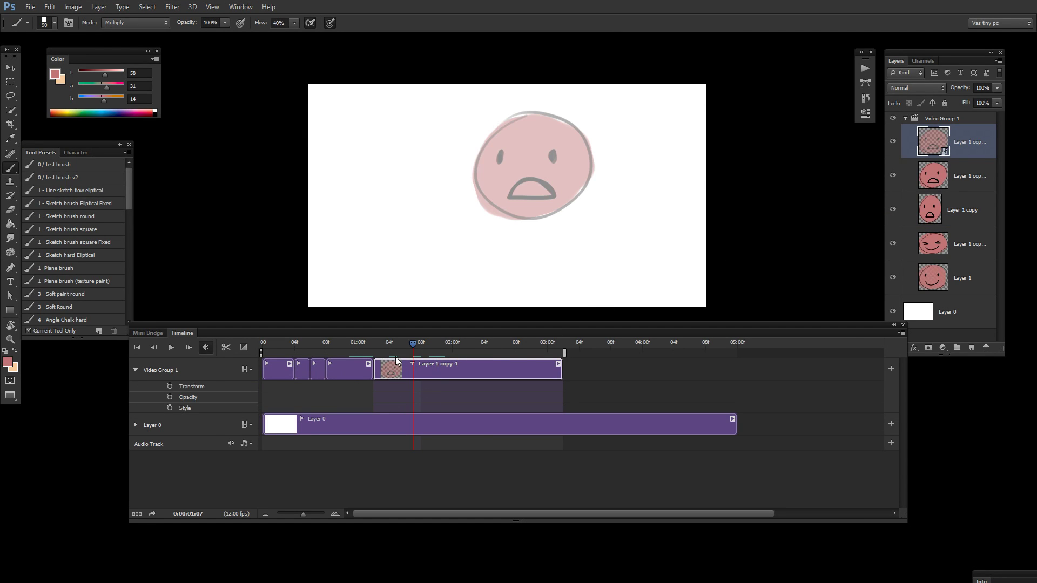
{"action": "left_click", "coordinate": [389, 342]}
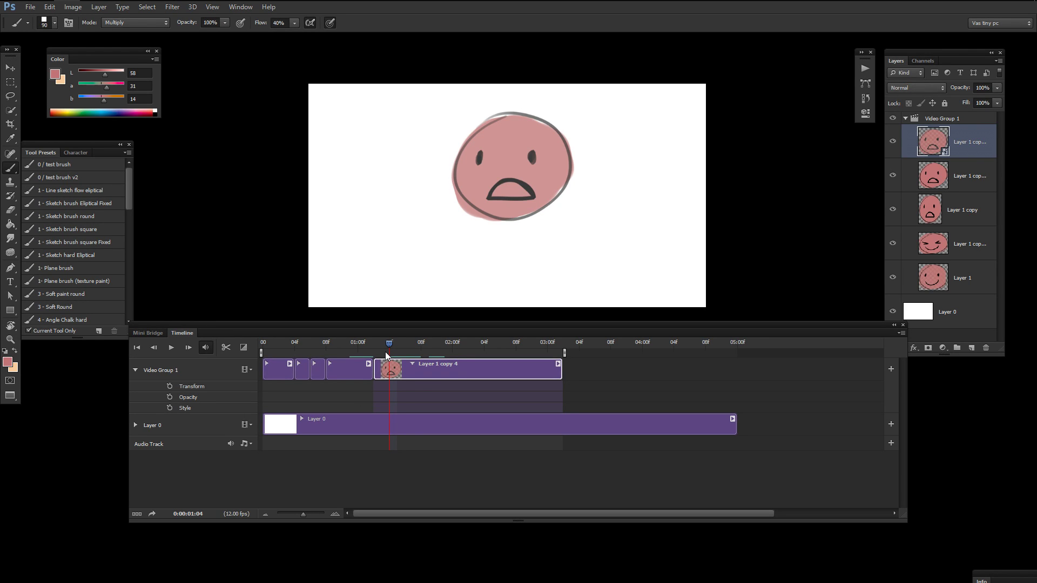
Render the timeline's work area as an H.264 video with Adobe Media Encoder.
{"action": "left_click", "coordinate": [199, 372]}
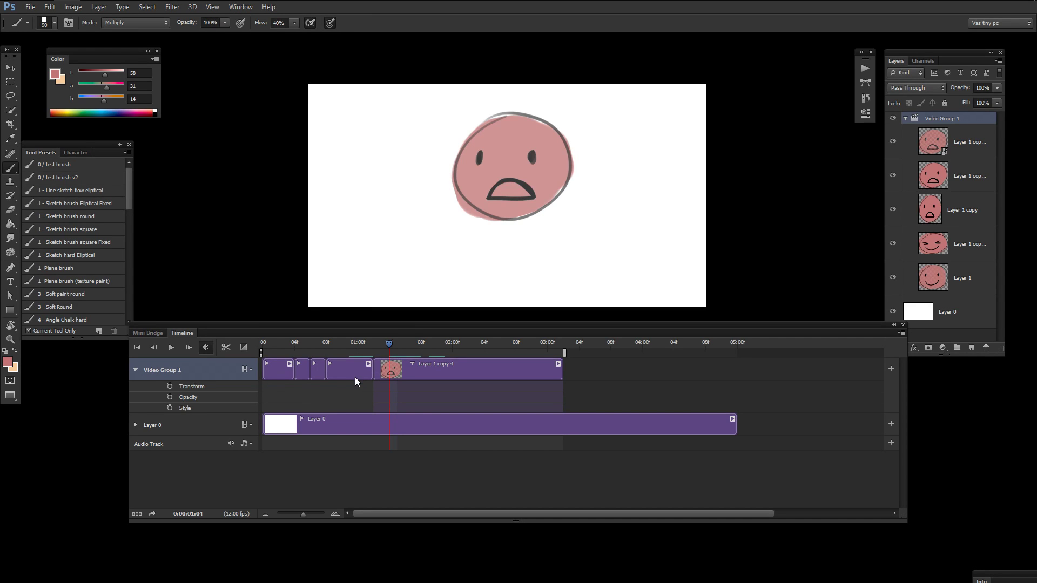
{"action": "mouse_move", "coordinate": [431, 344]}
{"action": "left_mouse_down"}
{"action": "mouse_move", "coordinate": [254, 370]}
{"action": "mouse_move", "coordinate": [389, 373]}
{"action": "mouse_move", "coordinate": [265, 403]}
{"action": "mouse_move", "coordinate": [378, 390]}
{"action": "mouse_move", "coordinate": [412, 347]}
{"action": "left_mouse_up"}
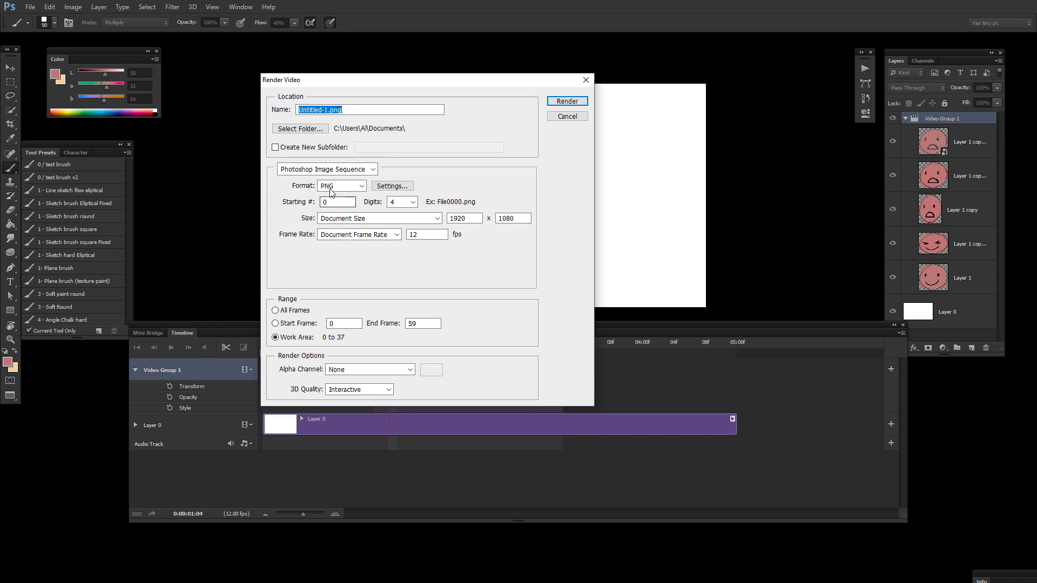
{"action": "left_click", "coordinate": [330, 169]}
{"action": "left_click", "coordinate": [332, 180]}
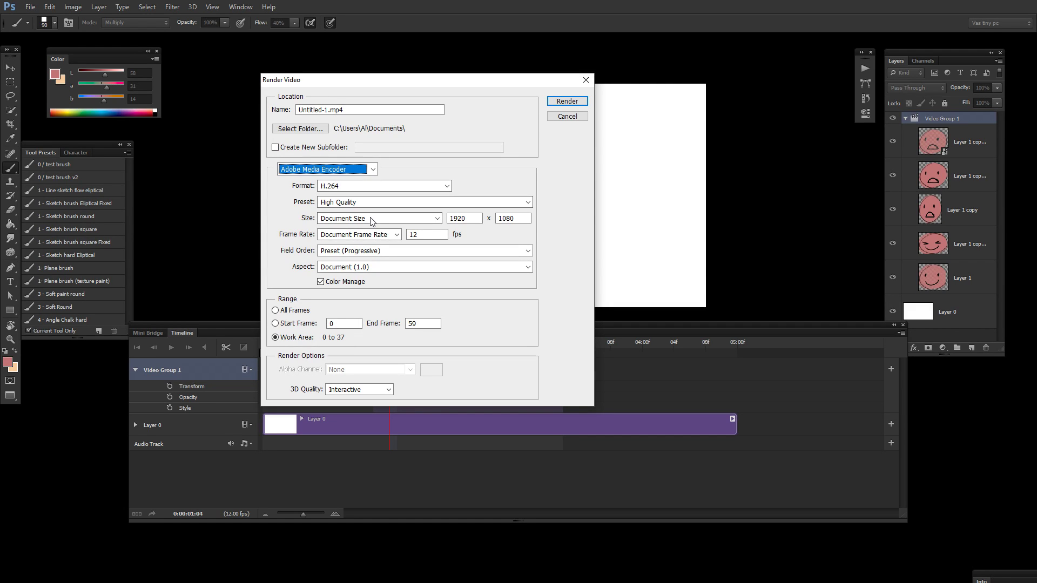
{"action": "key", "text": "Tab"}
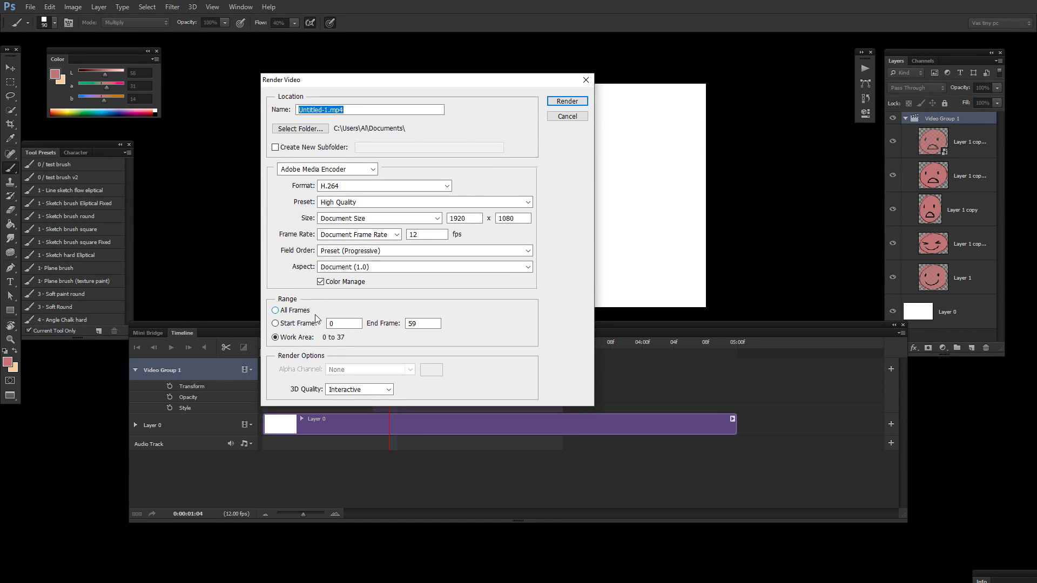
{"action": "left_click", "coordinate": [567, 102]}
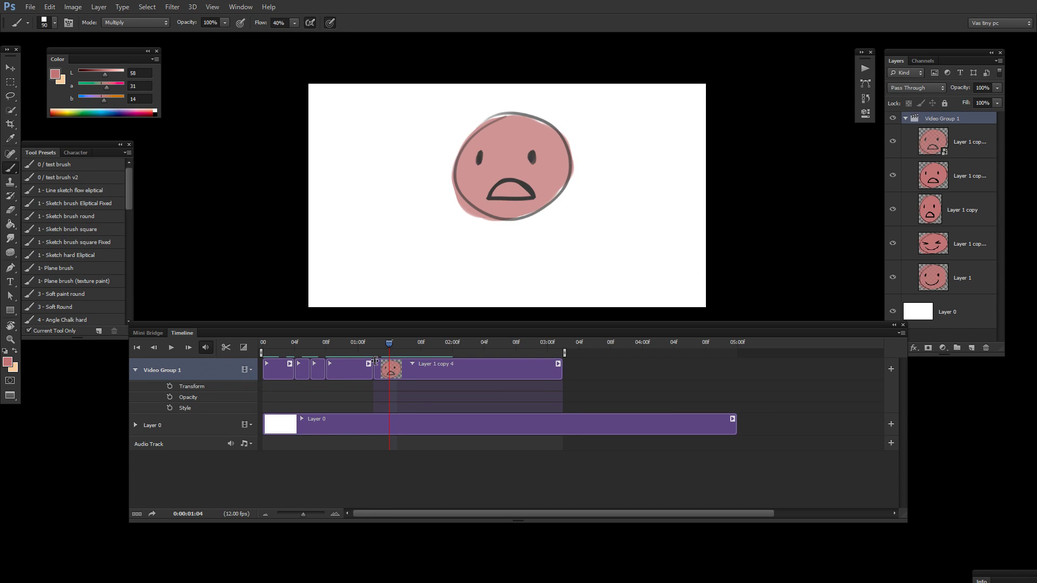
Set up a Save for Web export in GIF format with the animation looping Forever.
{"action": "key", "text": "ctrl+alt+shift+s"}
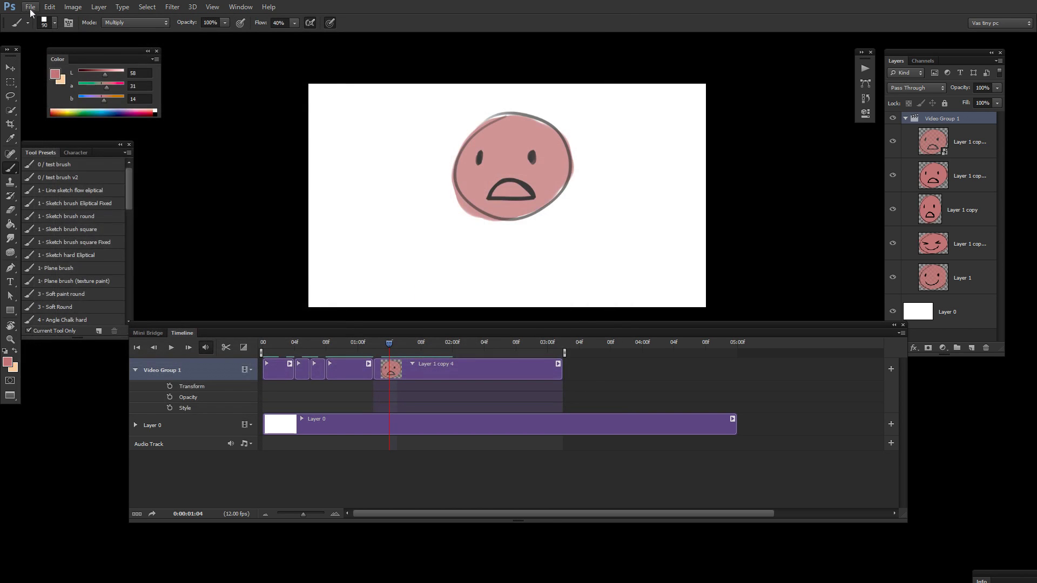
{"action": "left_click", "coordinate": [30, 7]}
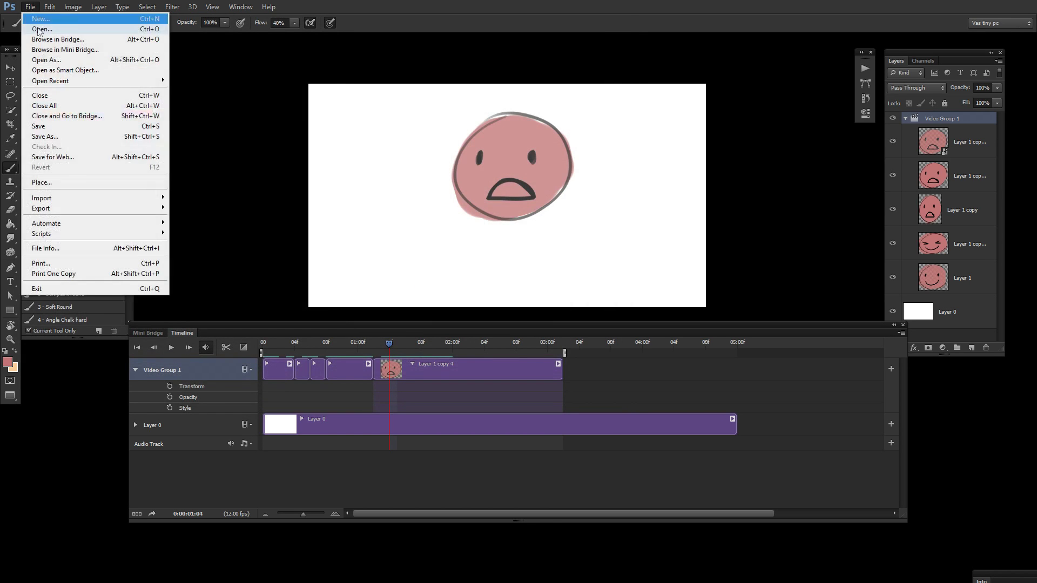
{"action": "left_click", "coordinate": [95, 162]}
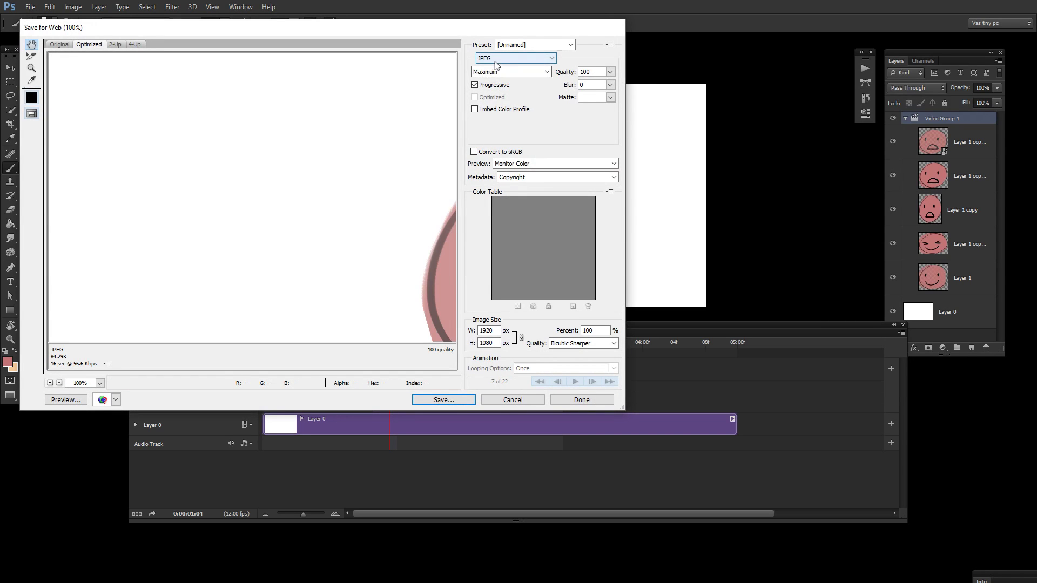
{"action": "left_click", "coordinate": [494, 59]}
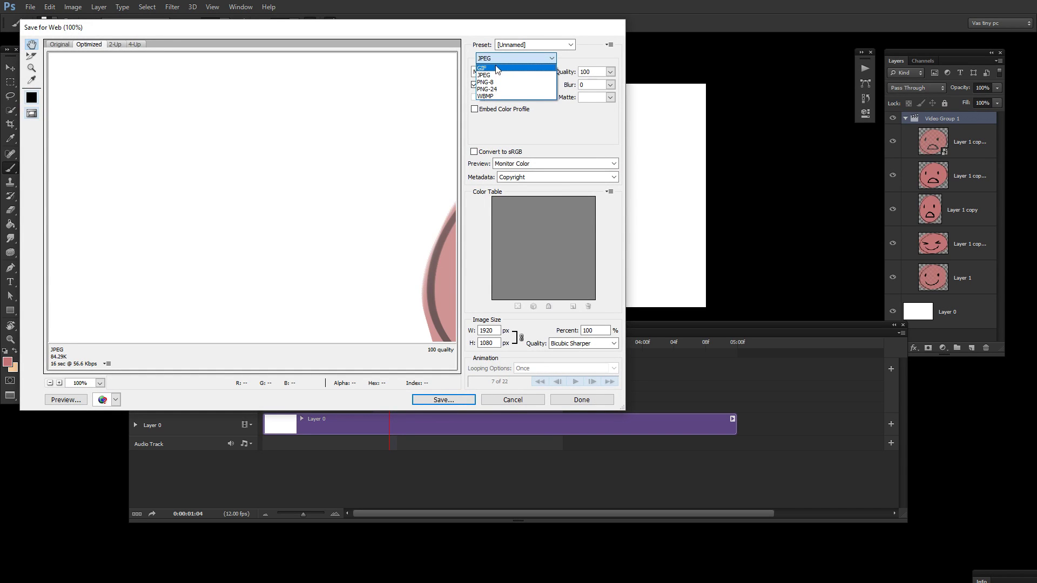
{"action": "left_click", "coordinate": [496, 68]}
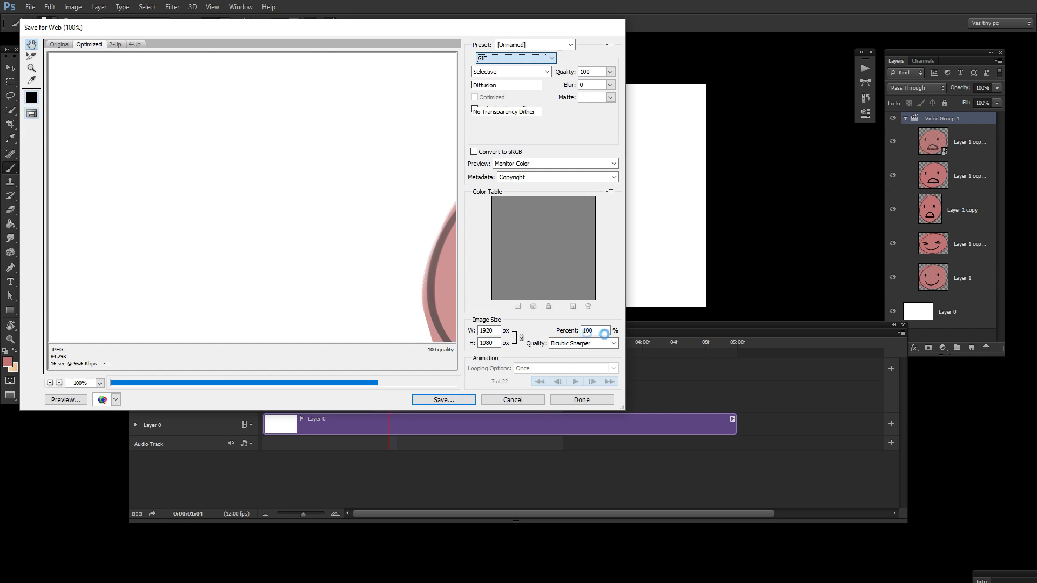
{"action": "left_click", "coordinate": [546, 369]}
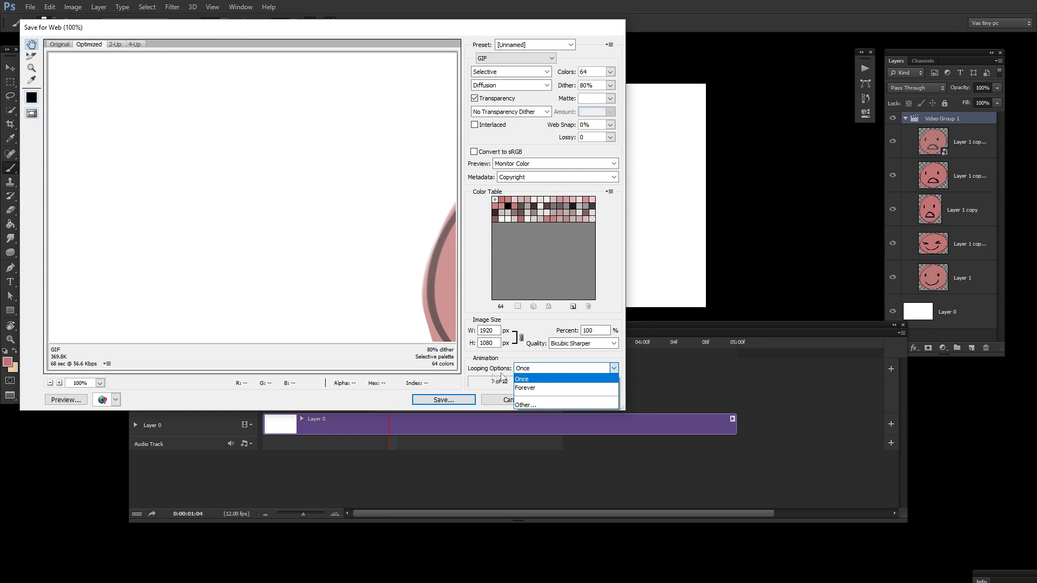
{"action": "left_click", "coordinate": [536, 388]}
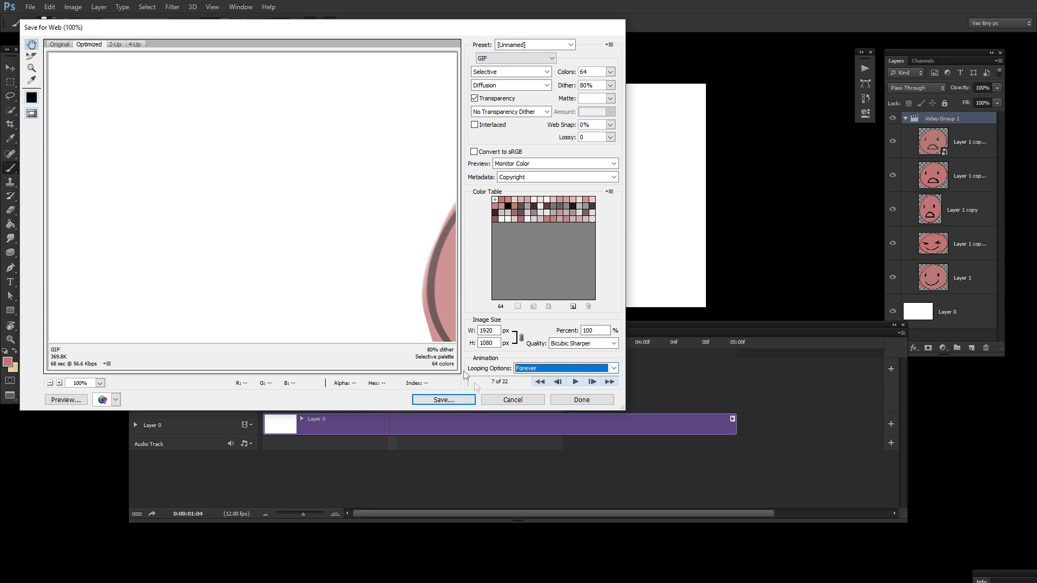
Fit the whole frame in the Save for Web preview at 33.3% zoom and play the animation.
{"action": "left_click", "coordinate": [50, 383]}
{"action": "left_click", "coordinate": [50, 383]}
{"action": "left_click", "coordinate": [50, 383]}
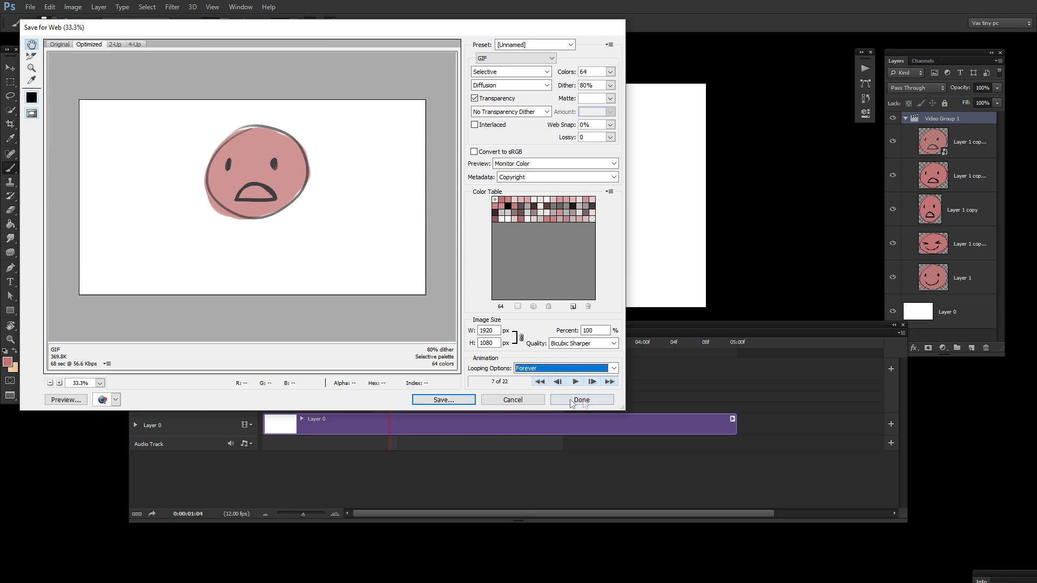
{"action": "left_click", "coordinate": [576, 381]}
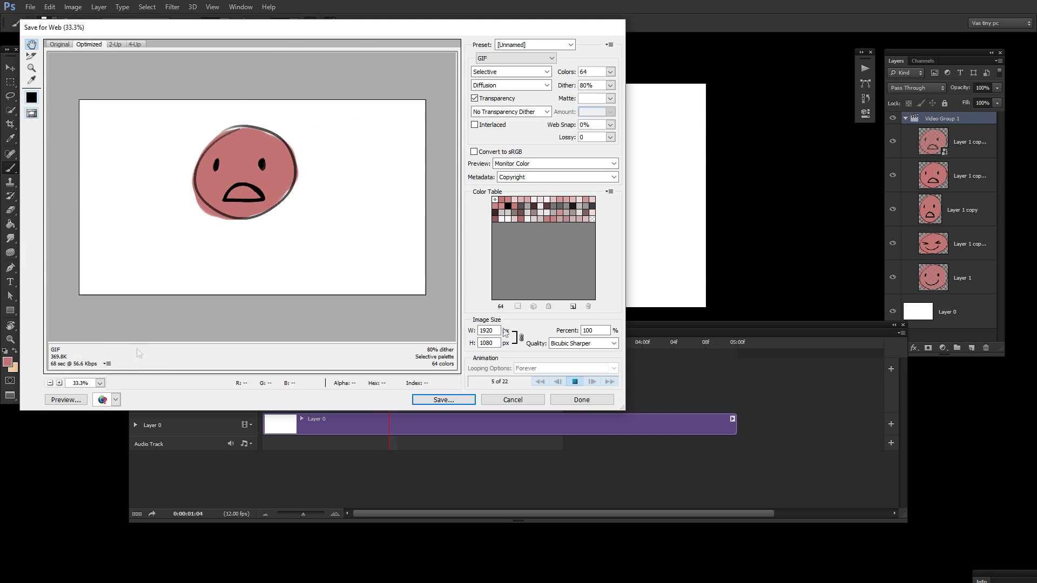
Scale the GIF export to 25 percent and play its animation preview at 100% zoom.
{"action": "left_click", "coordinate": [592, 330]}
{"action": "type", "text": "25"}
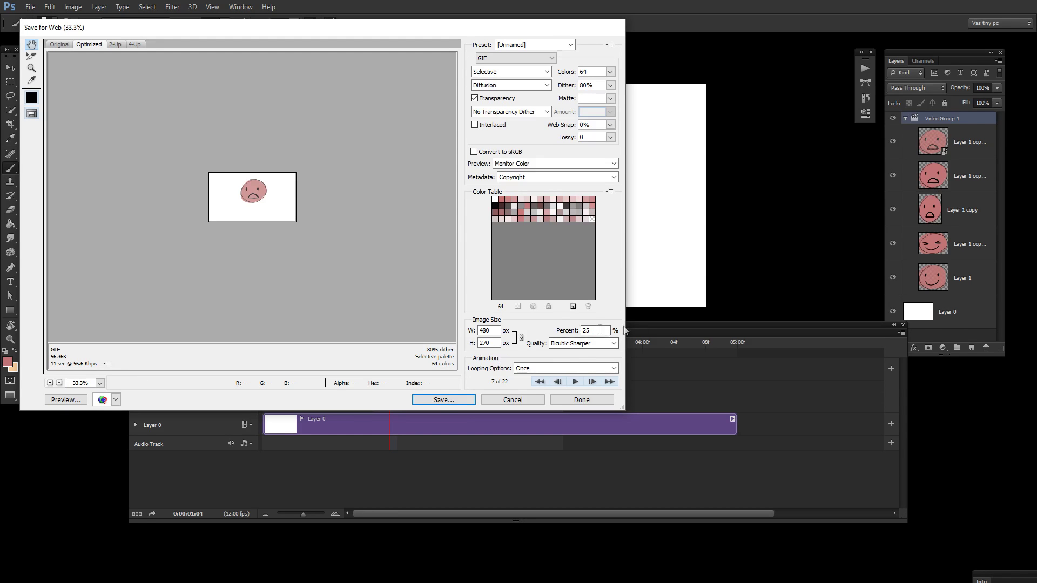
{"action": "left_click", "coordinate": [60, 383]}
{"action": "left_click", "coordinate": [59, 383]}
{"action": "left_click", "coordinate": [59, 383]}
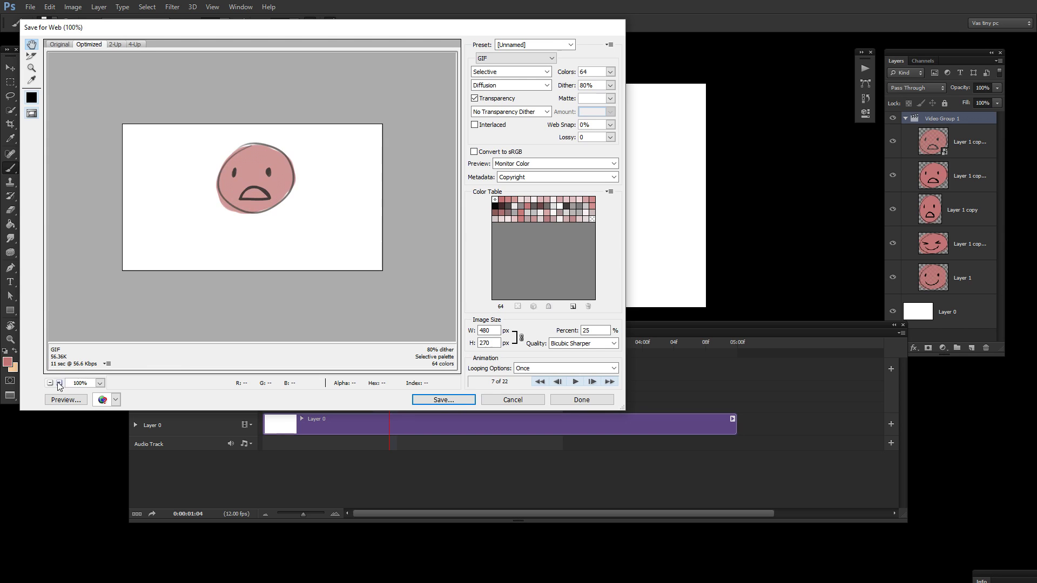
{"action": "left_click", "coordinate": [574, 382]}
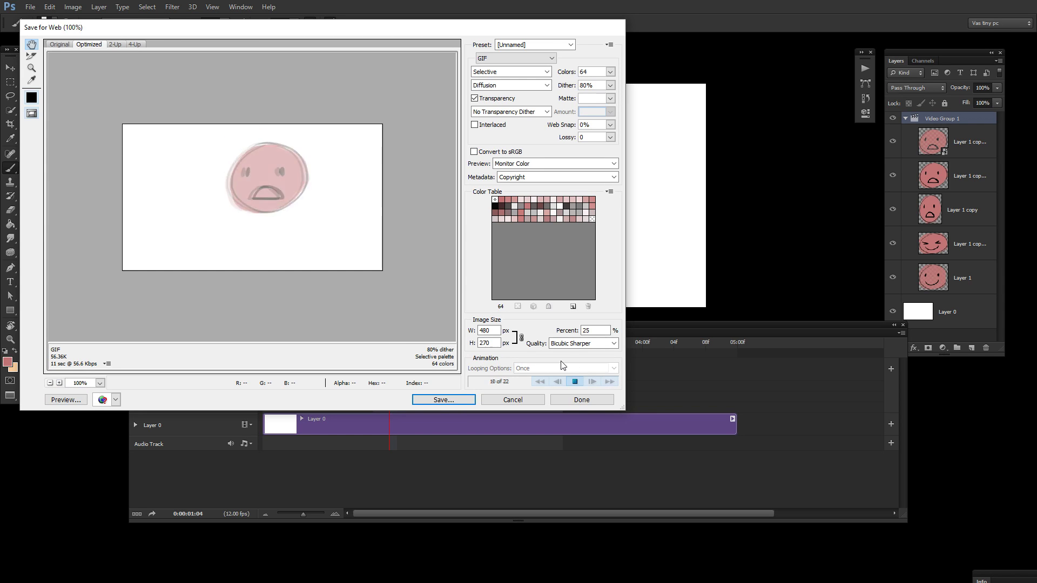
Start saving the GIF, cancel the save, and close Save for Web without exporting.
{"action": "left_click", "coordinate": [444, 400]}
{"action": "left_click", "coordinate": [495, 341]}
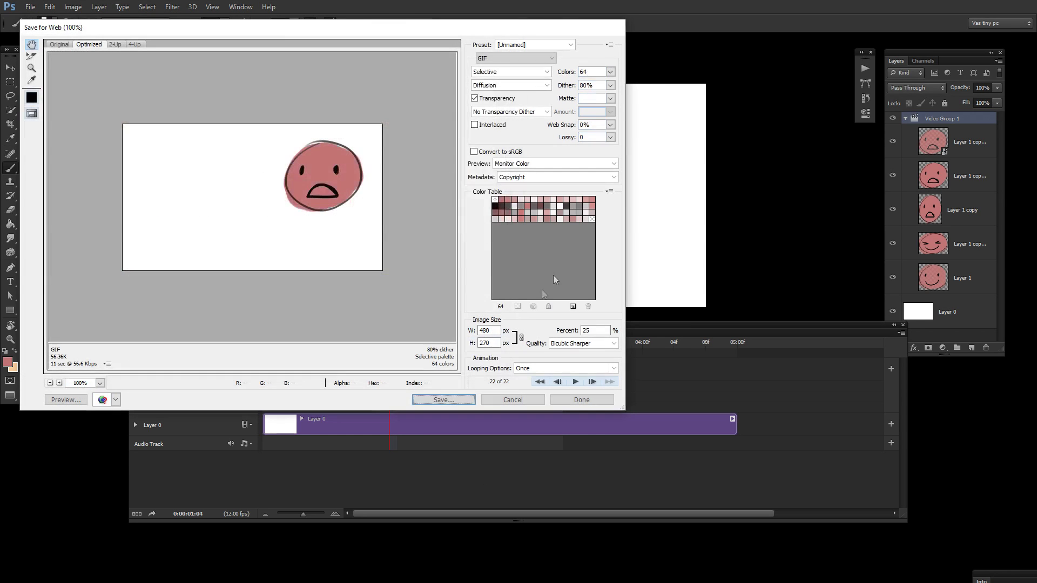
{"action": "left_click", "coordinate": [513, 400]}
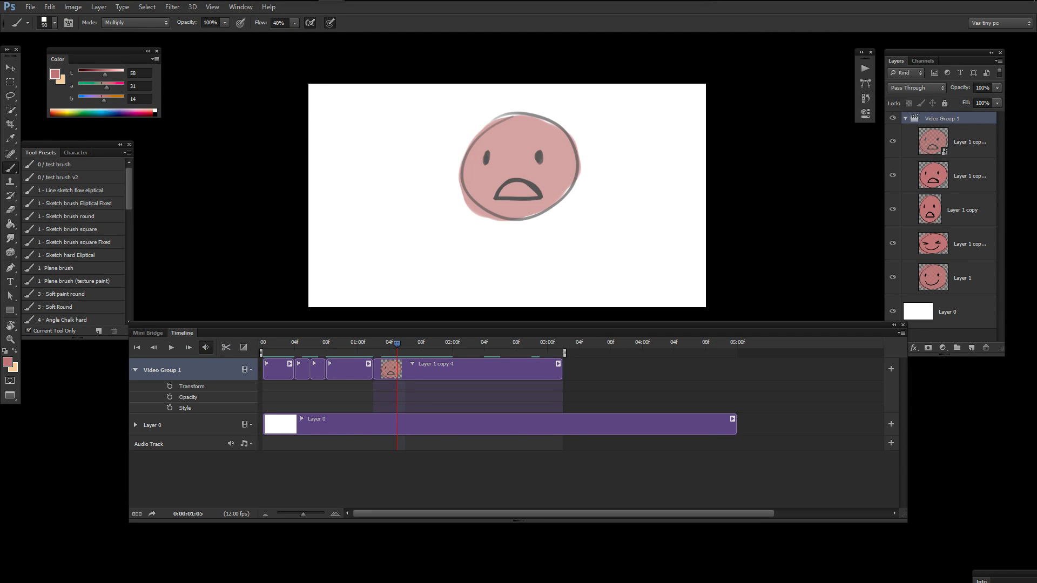
Place the aa image as a Smart Object above Video Group 1, starting at 01:05, and activate the Brush tool.
{"action": "left_click_drag", "start_coordinate": [631, 319], "coordinate": [573, 189]}
{"action": "left_click_drag", "start_coordinate": [527, 264], "coordinate": [489, 143]}
{"action": "key", "text": "b"}
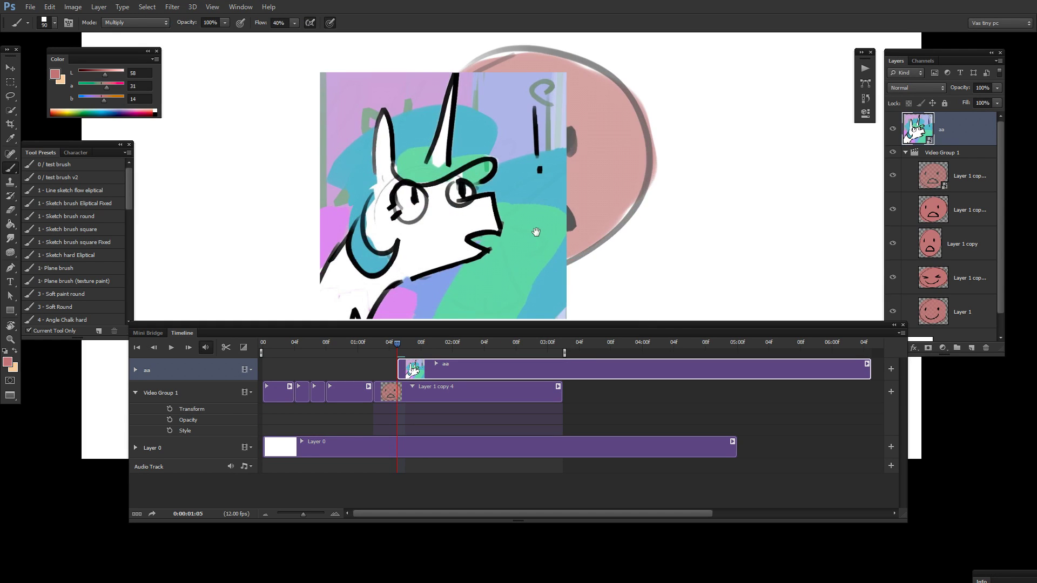